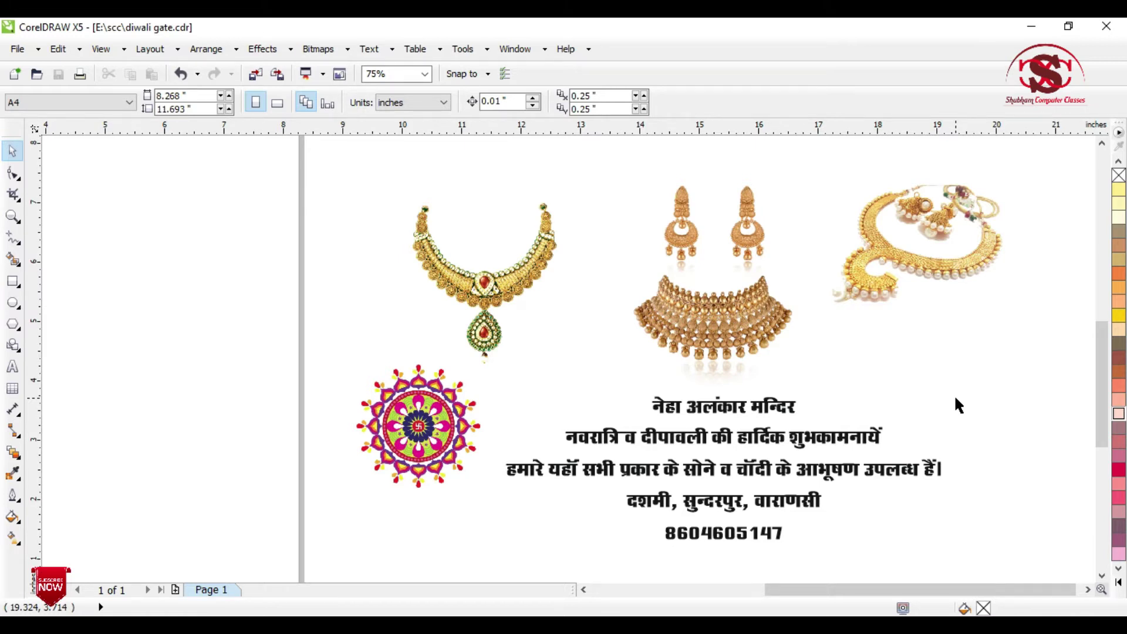
# - Set the page size to 10 inches wide by 2.5 inches high
pyautogui.scroll(-2, 958, 405)
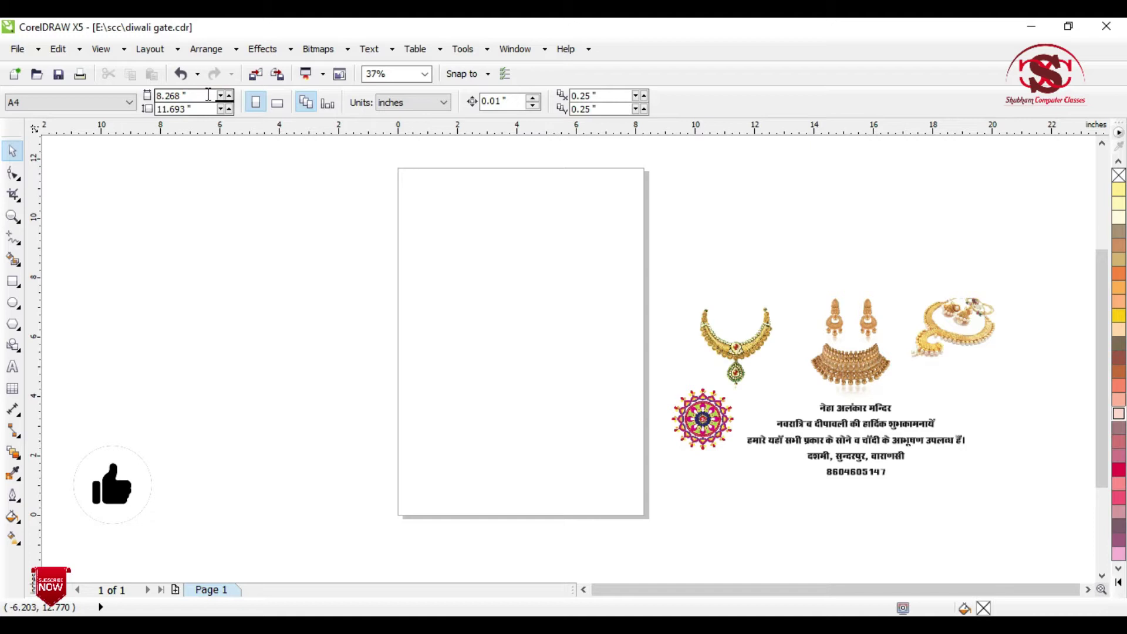
pyautogui.click(173, 95)
pyautogui.write('10')
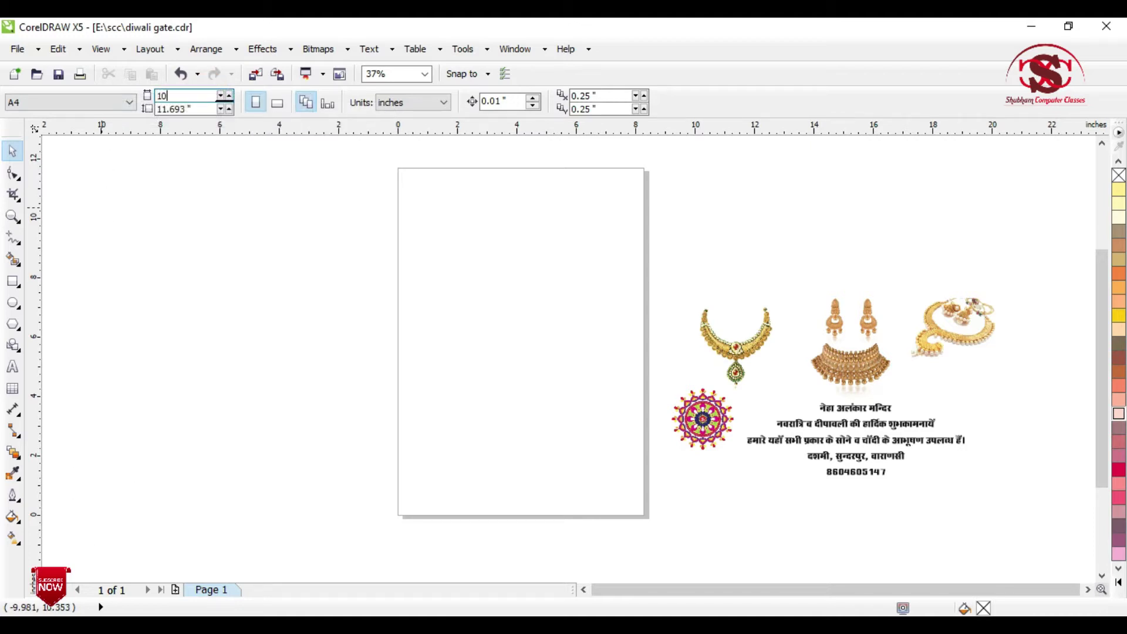
pyautogui.press('Tab')
pyautogui.write('2.5')
pyautogui.press('Return')
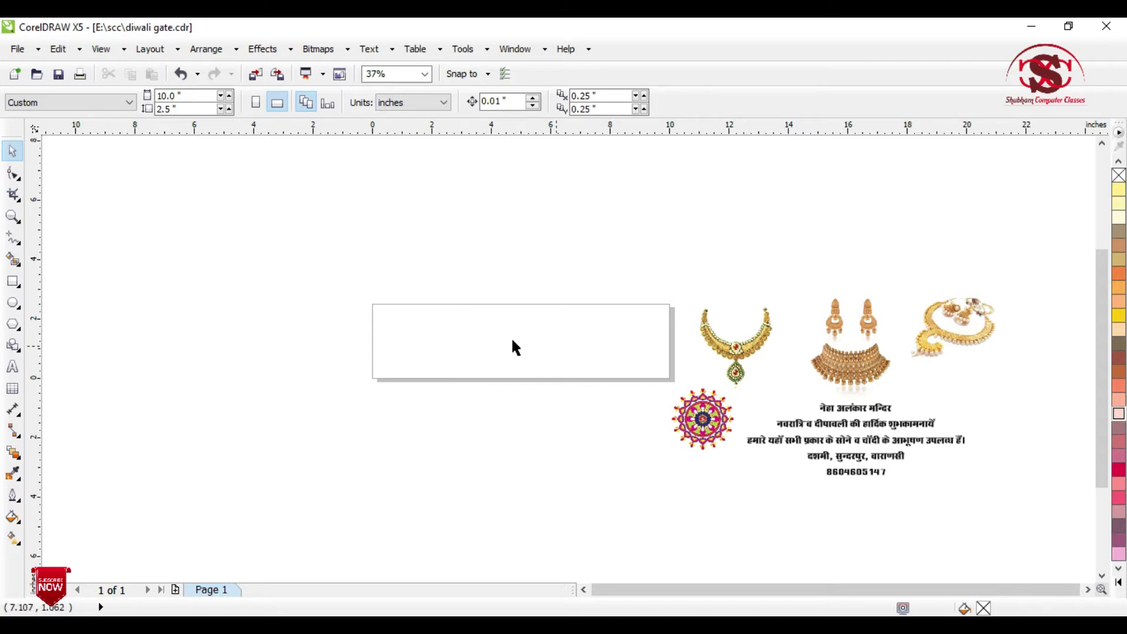
# - Add a rectangle that matches the page frame and place a copy of it straight below the page
pyautogui.doubleClick(13, 283)
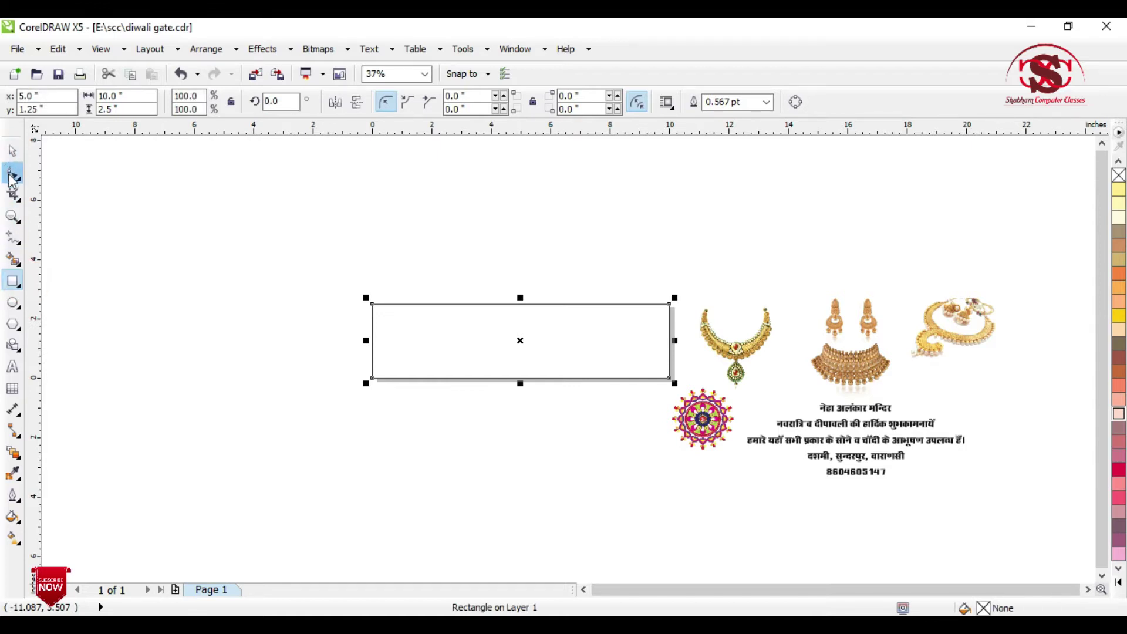
pyautogui.click(12, 152)
pyautogui.scroll(-2, 576, 203)
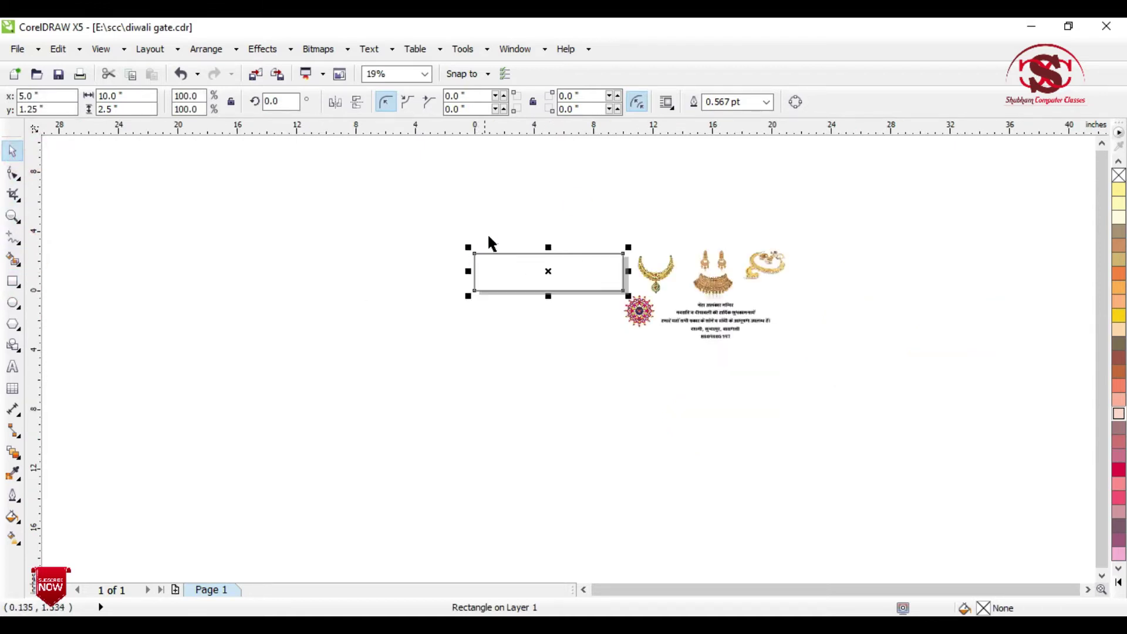
pyautogui.moveTo(556, 269); pyautogui.dragTo(486, 390)
pyautogui.rightClick(486, 390)
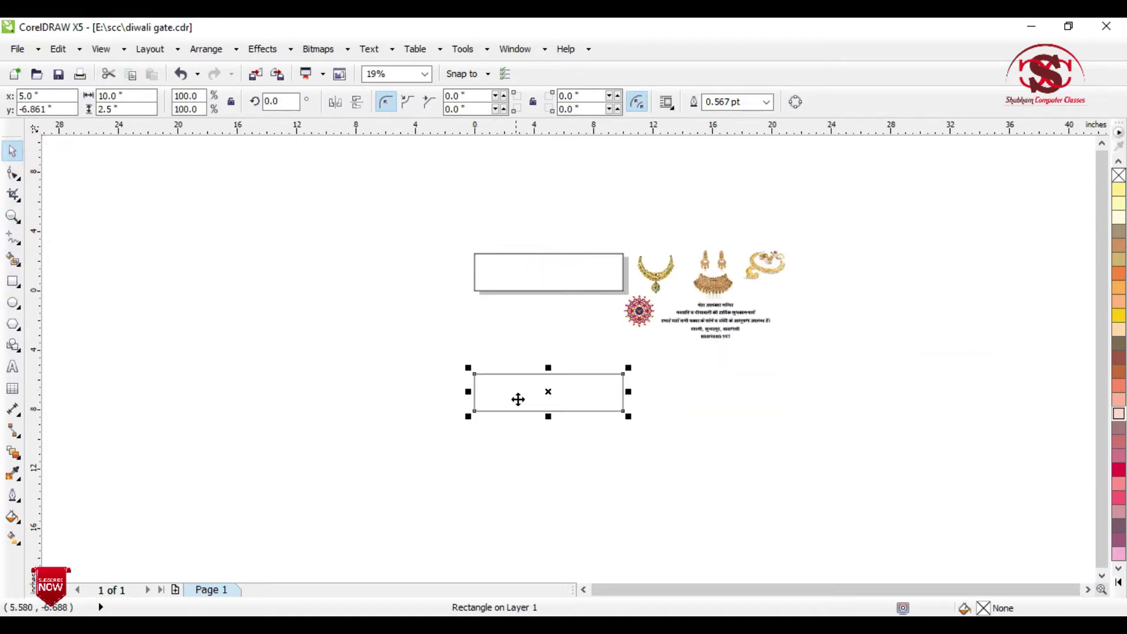
pyautogui.scroll(2, 519, 335)
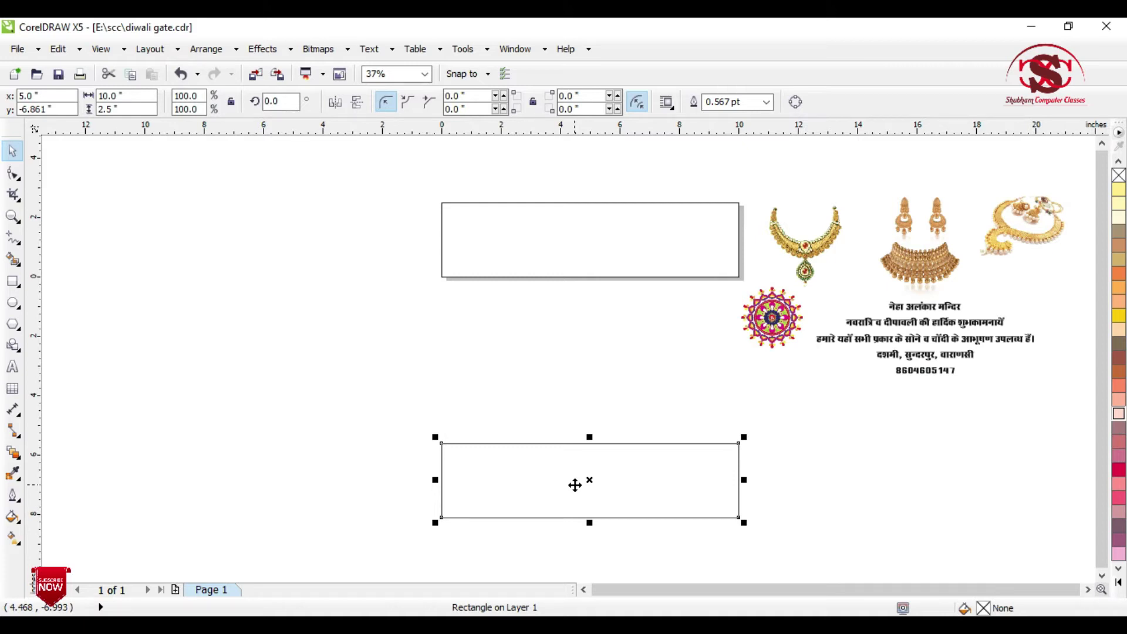
# - Move the copied rectangle up beside the page and rotate it to 270 degrees so it stands upright
pyautogui.moveTo(575, 485); pyautogui.dragTo(453, 394)
pyautogui.click(453, 392)
pyautogui.moveTo(624, 345); pyautogui.dragTo(513, 528)
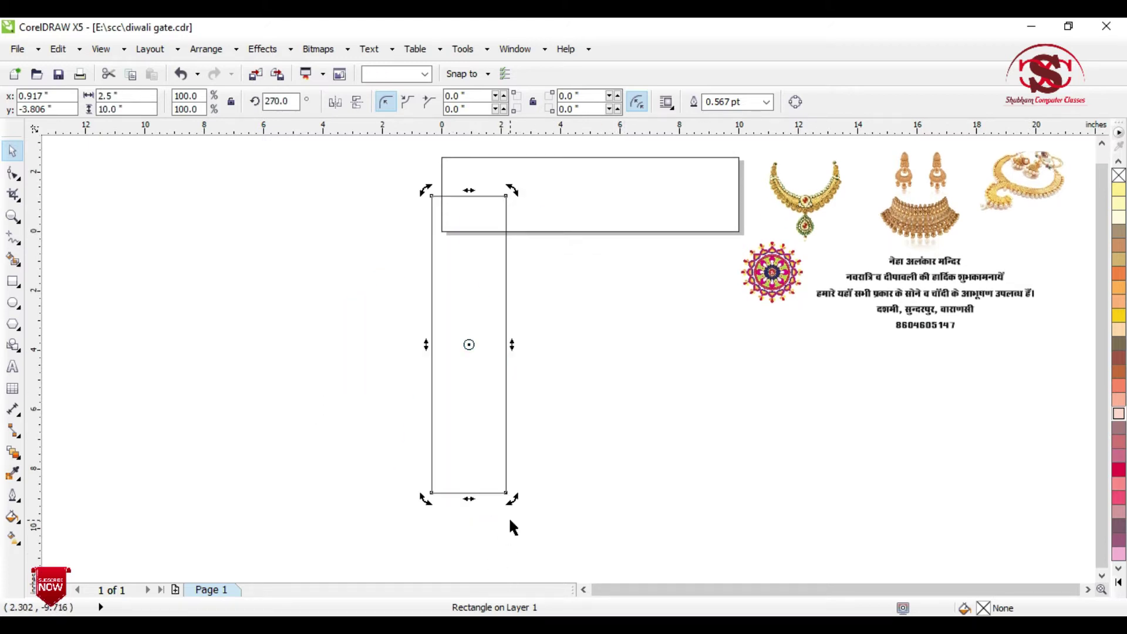
pyautogui.click(672, 372)
# - Snap the upright rectangle's top-right corner to the page rectangle's top-left corner to form the gate's left pillar
pyautogui.scroll(-2, 509, 276)
pyautogui.scroll(4, 493, 235)
pyautogui.click(520, 340)
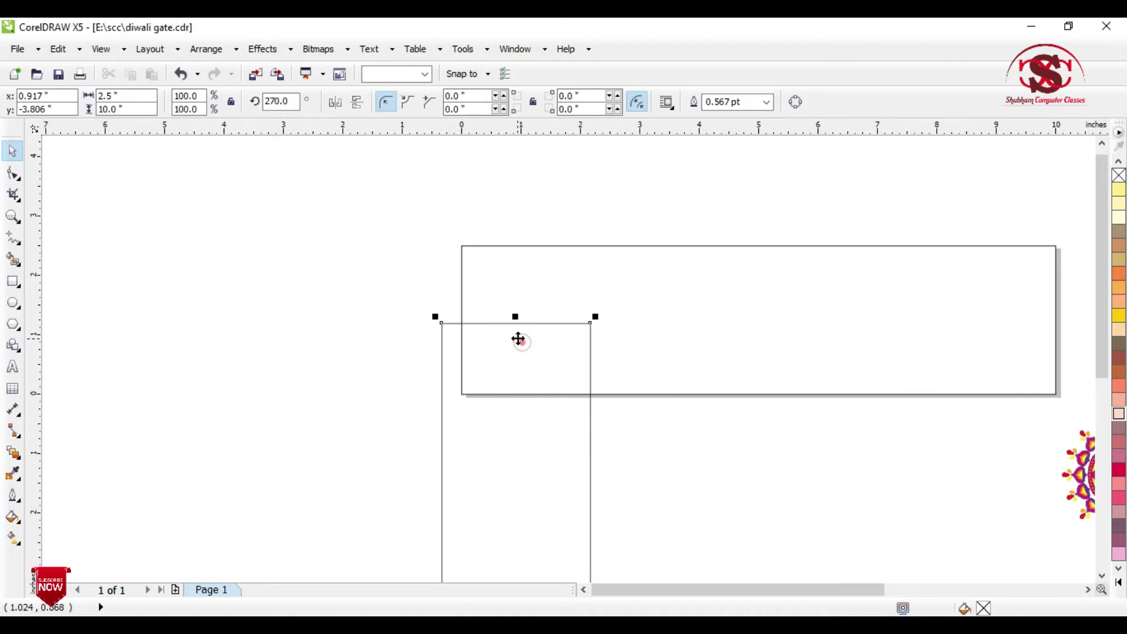
pyautogui.scroll(2, 519, 339)
pyautogui.click(655, 327)
pyautogui.click(655, 327)
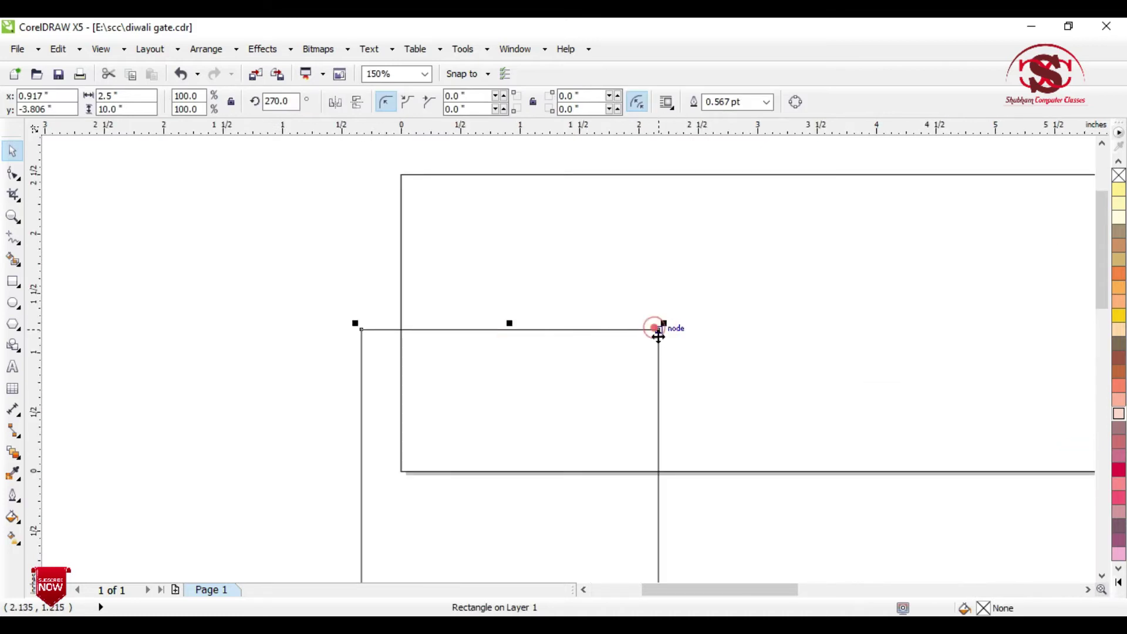
pyautogui.moveTo(659, 327); pyautogui.dragTo(403, 175)
pyautogui.scroll(-3, 375, 264)
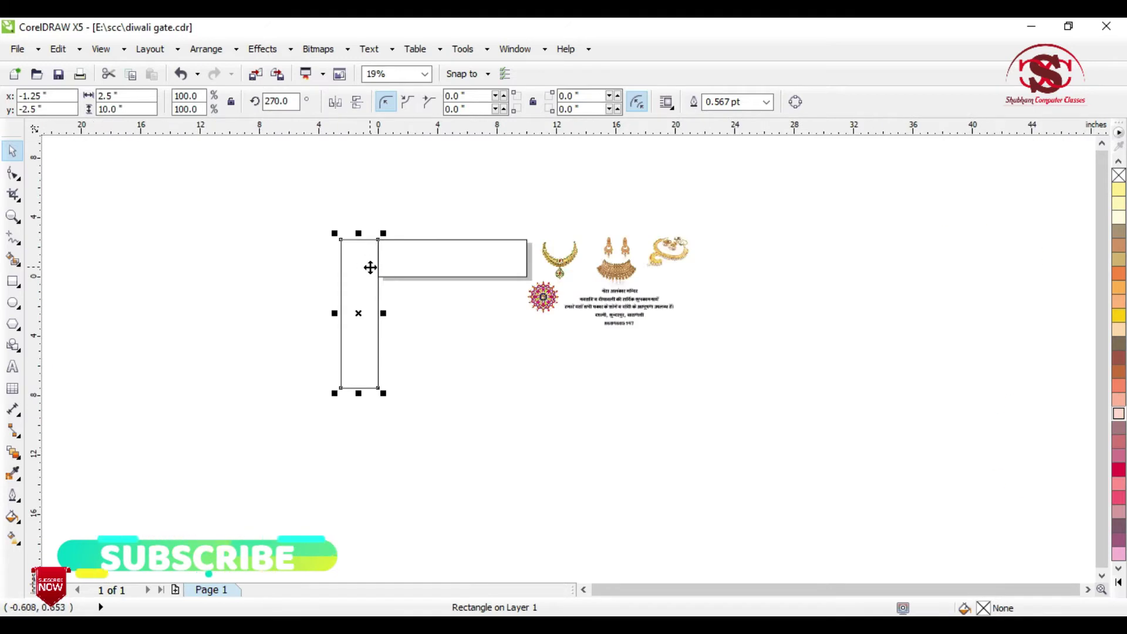
# - Move the jewellery pictures, mandala and Hindi text together farther away from the gate layout
pyautogui.moveTo(503, 192); pyautogui.dragTo(844, 429)
pyautogui.moveTo(621, 303); pyautogui.dragTo(754, 326)
pyautogui.click(594, 366)
# - Copy the left pillar and snap the copy to the top-right corner of the horizontal banner rectangle
pyautogui.click(354, 301)
pyautogui.scroll(1, 353, 233)
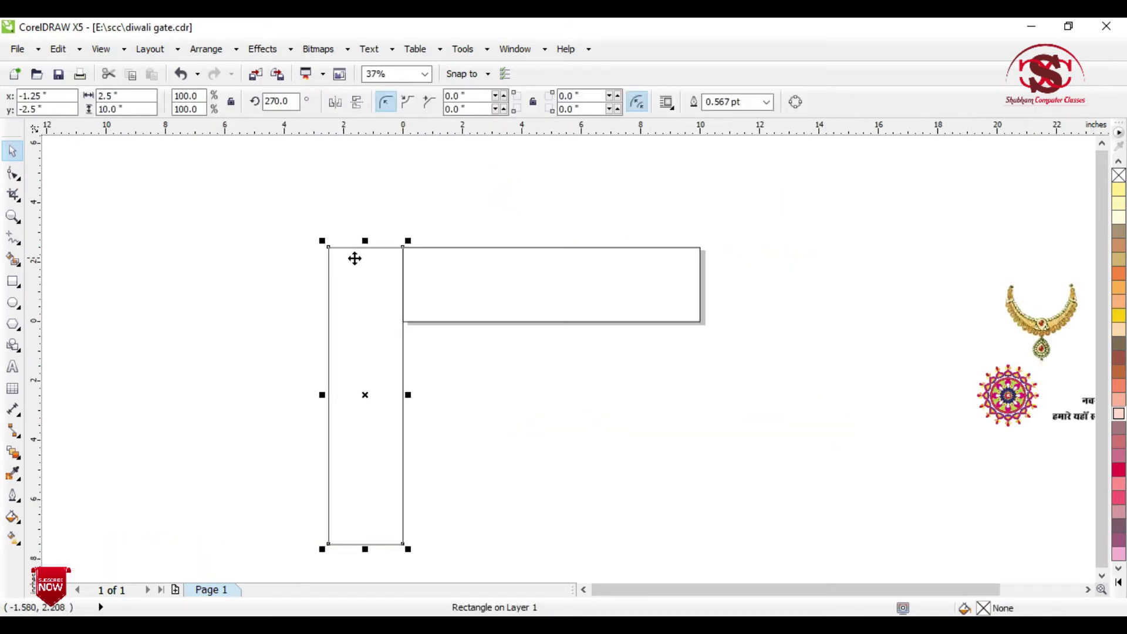
pyautogui.moveTo(328, 247); pyautogui.dragTo(695, 280)
pyautogui.scroll(6, 701, 247)
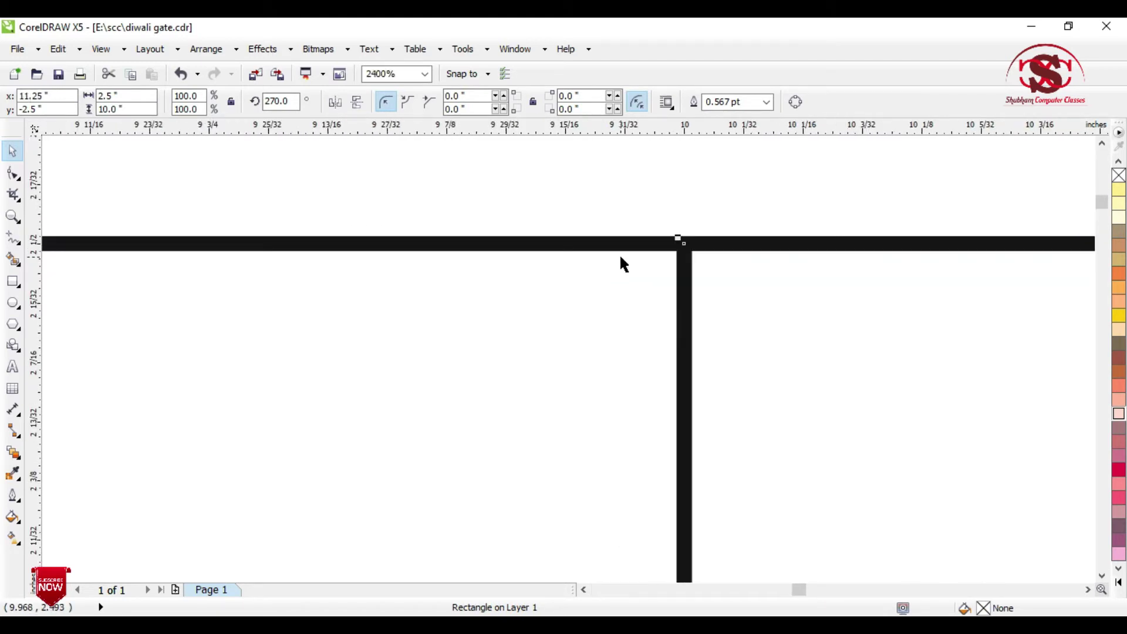
pyautogui.scroll(-7, 741, 224)
pyautogui.click(678, 389)
pyautogui.moveTo(481, 186); pyautogui.dragTo(888, 457)
pyautogui.hotkey('shift', 'F2')
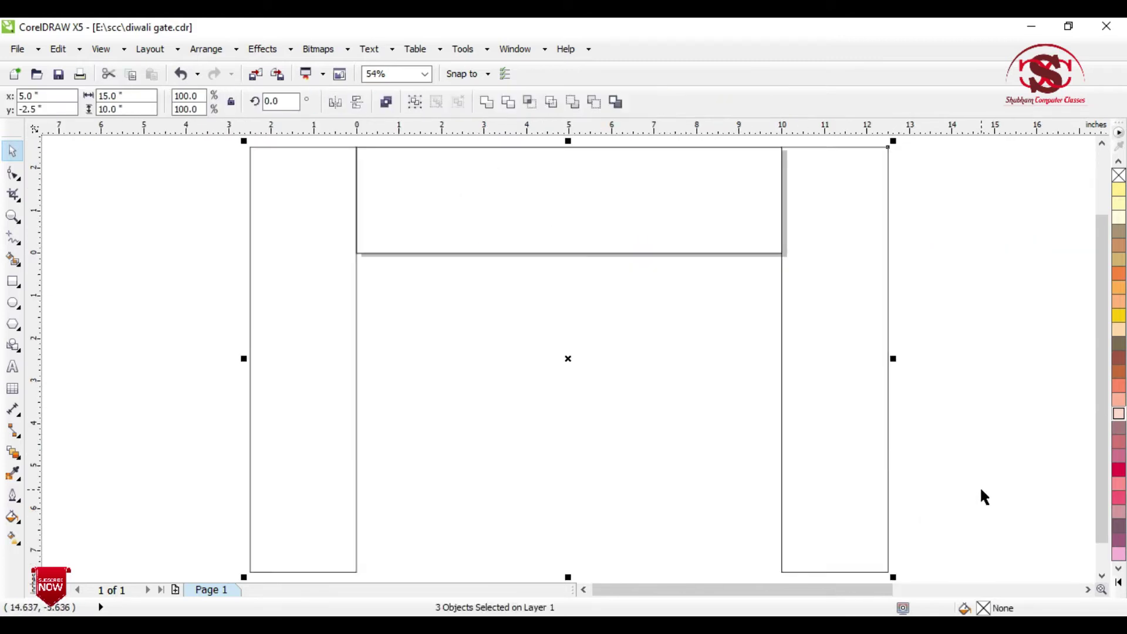
pyautogui.click(982, 490)
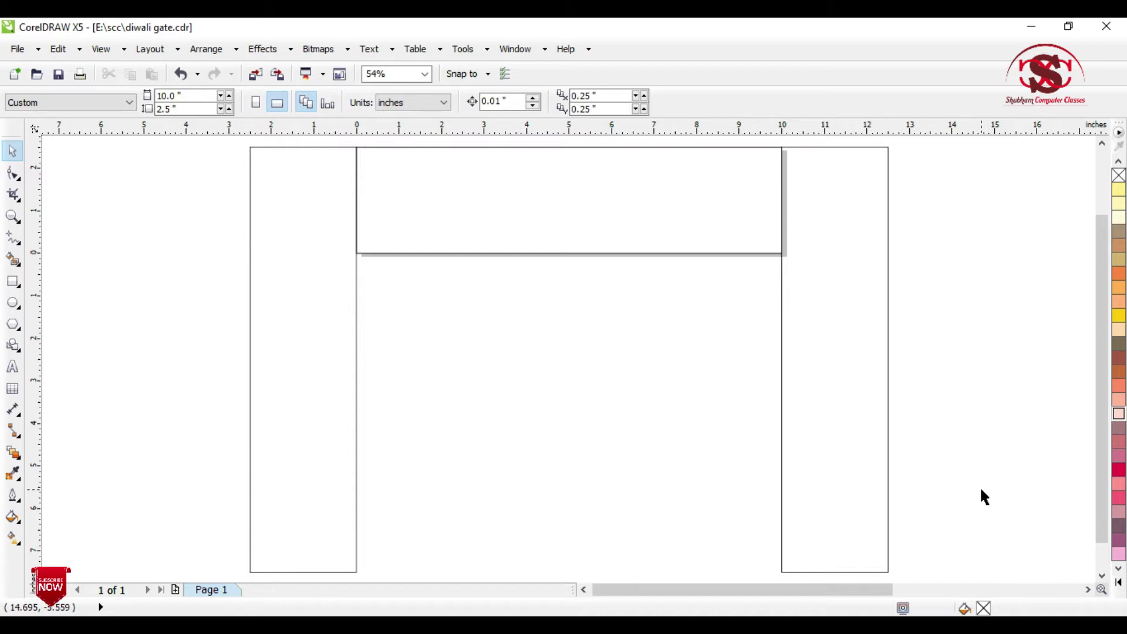
# - Duplicate the three gate rectangles and place the copy straight above the original
pyautogui.scroll(-4, 981, 489)
pyautogui.moveTo(712, 358); pyautogui.dragTo(986, 549)
pyautogui.moveTo(934, 493); pyautogui.dragTo(934, 328)
pyautogui.scroll(-2, 780, 435)
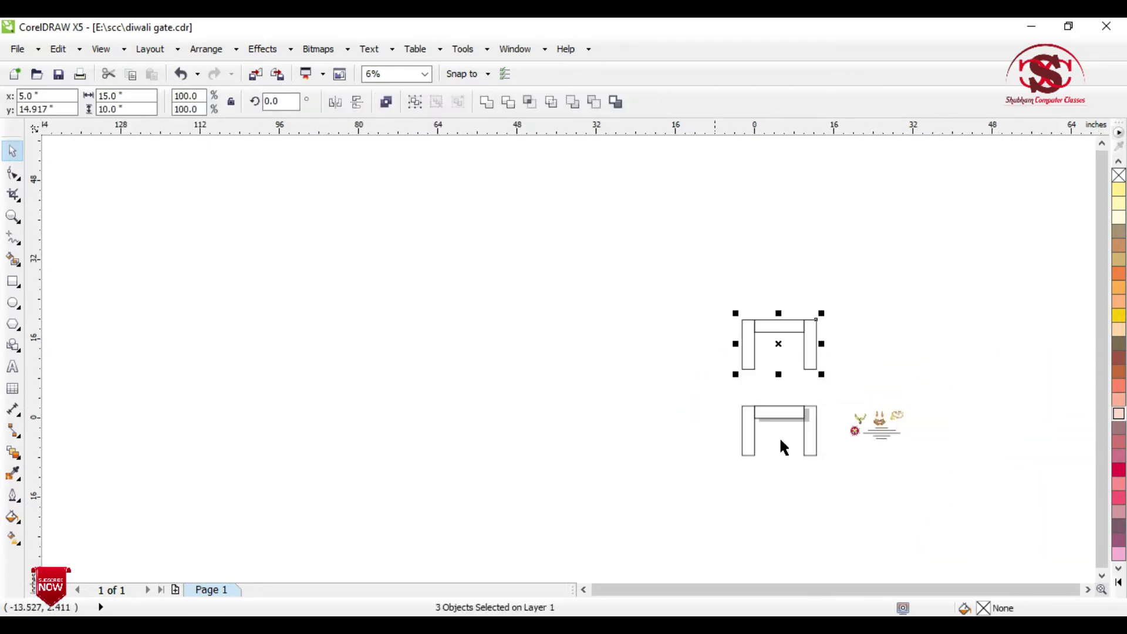
# - Apply a linear fountain fill to the lower gate's horizontal banner, running straight down from its top edge to its bottom edge
pyautogui.scroll(2, 888, 468)
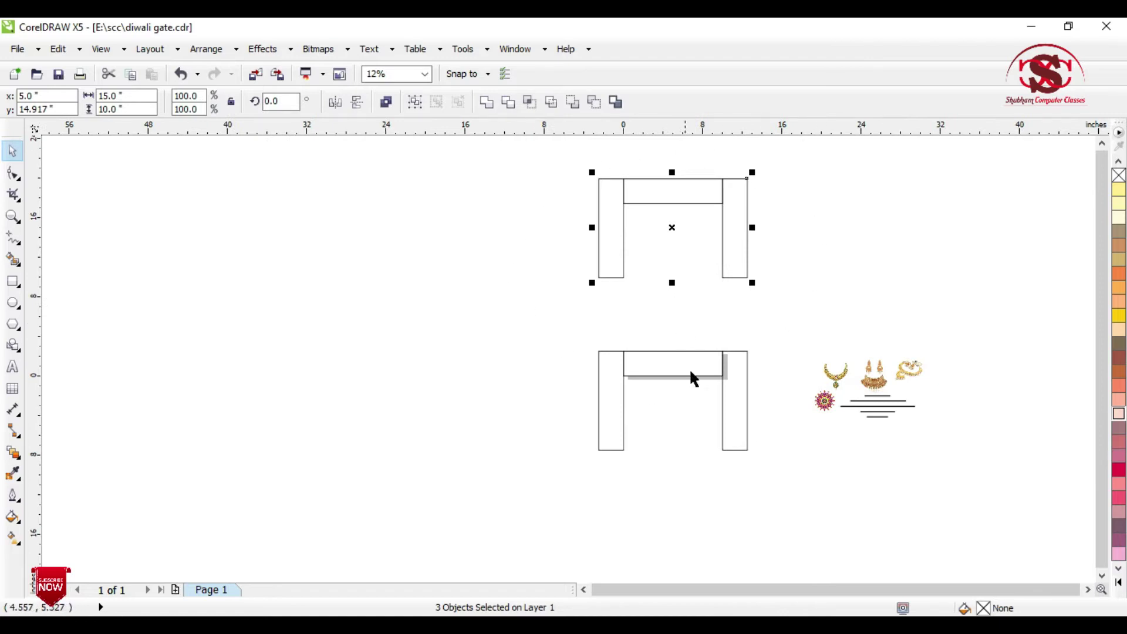
pyautogui.scroll(2, 746, 364)
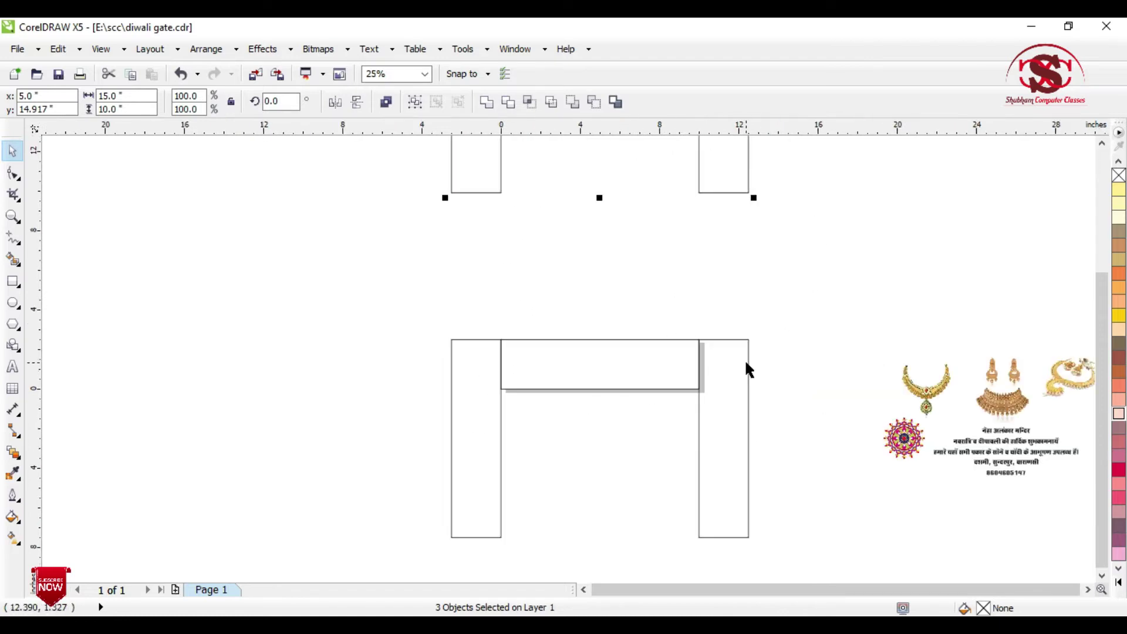
pyautogui.scroll(1, 631, 376)
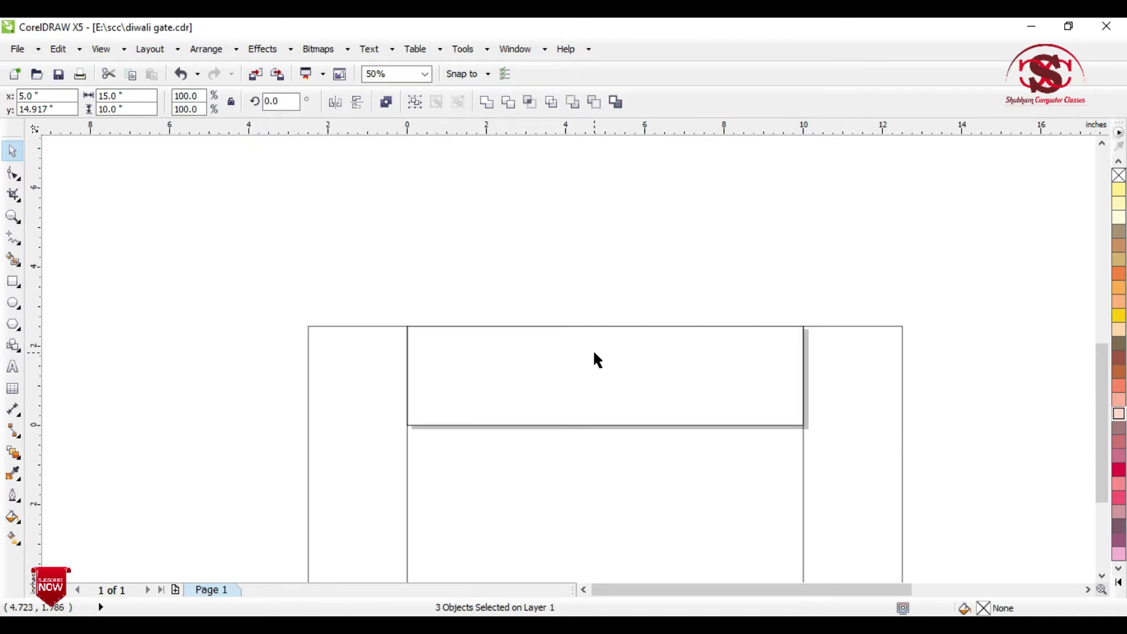
pyautogui.scroll(-1, 595, 360)
pyautogui.scroll(1, 569, 346)
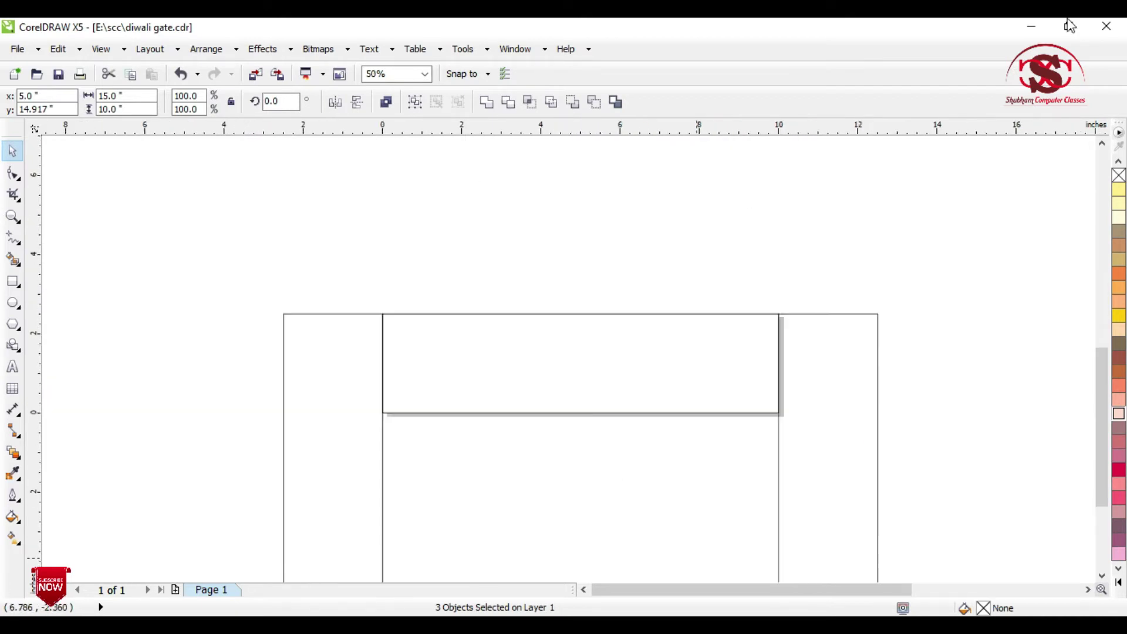
pyautogui.click(534, 336)
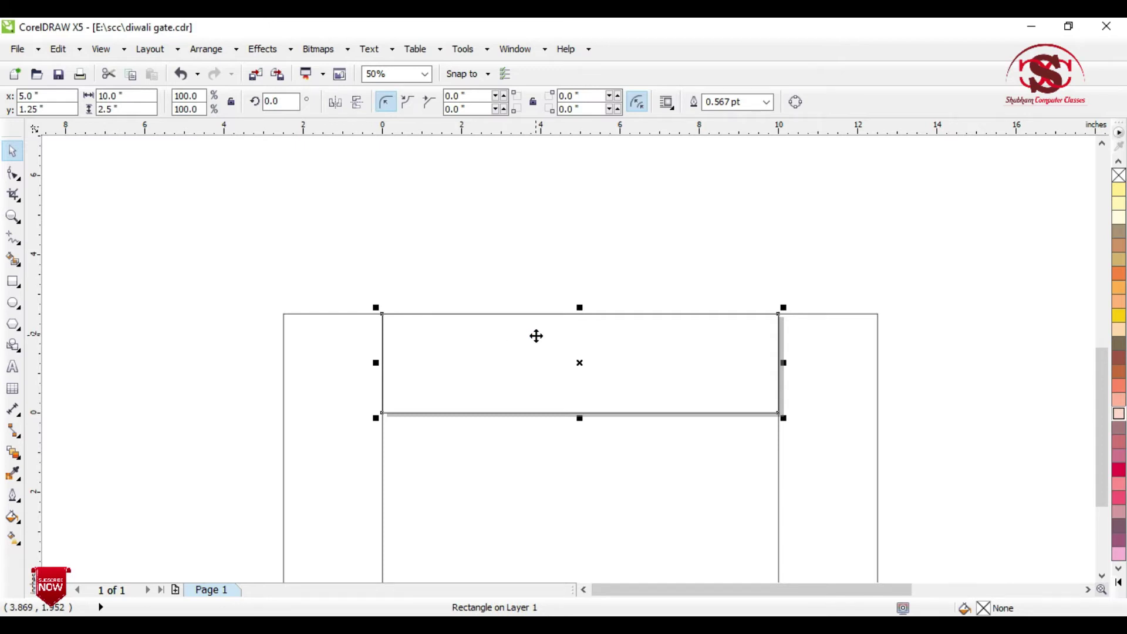
pyautogui.press('g')
pyautogui.scroll(1, 535, 332)
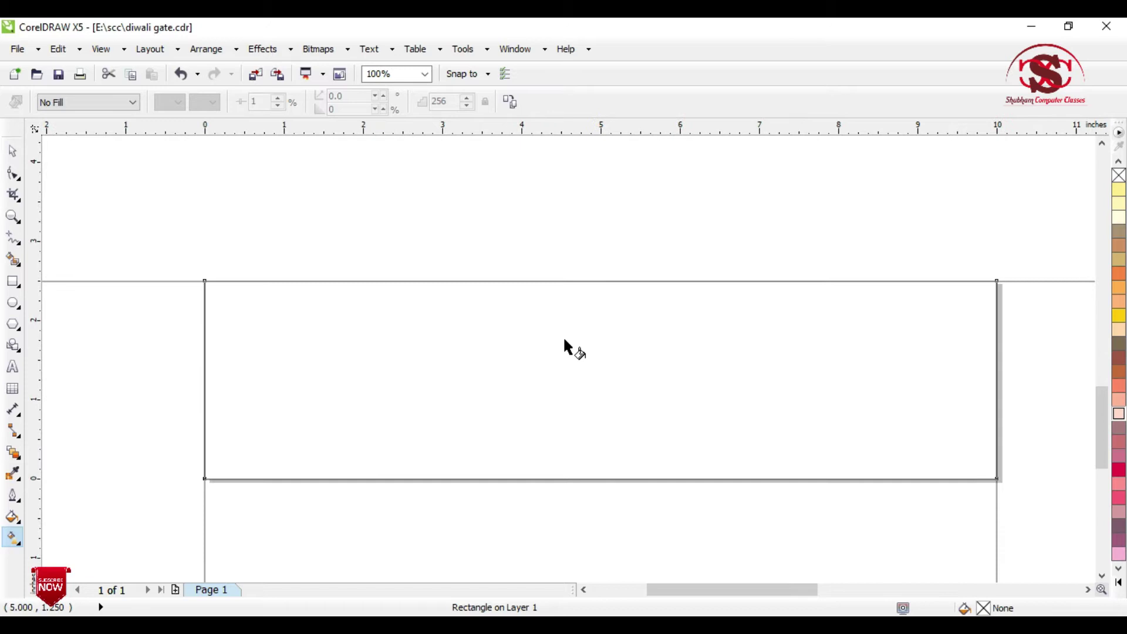
pyautogui.moveTo(563, 277); pyautogui.dragTo(563, 474)
# - Set the start colour of the banner's gradient to red
pyautogui.click(1119, 583)
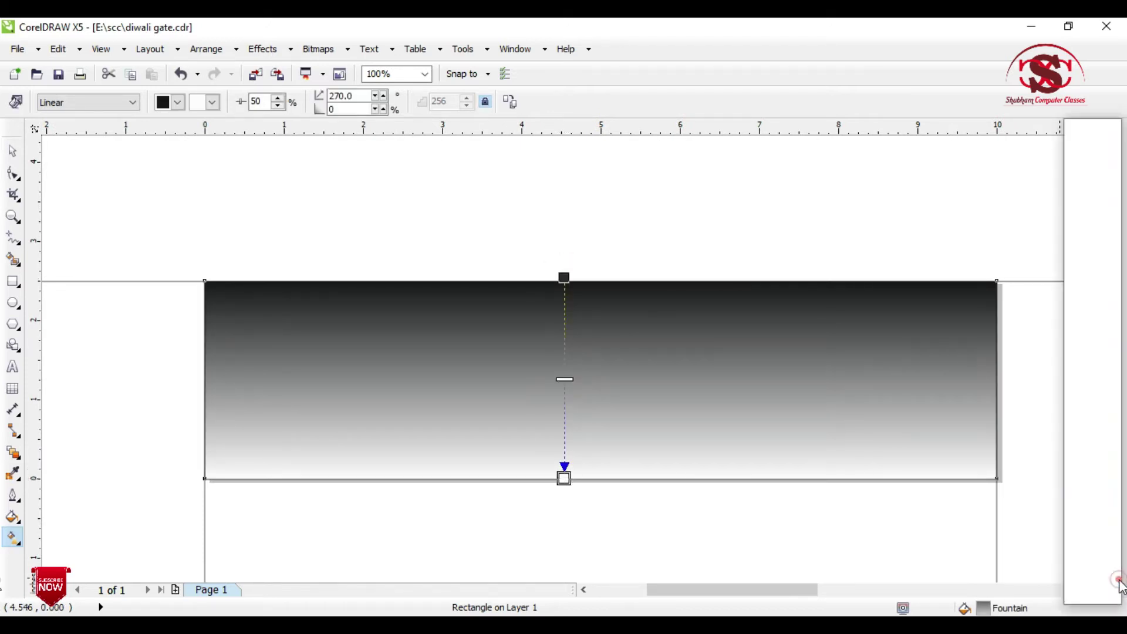
pyautogui.click(564, 278)
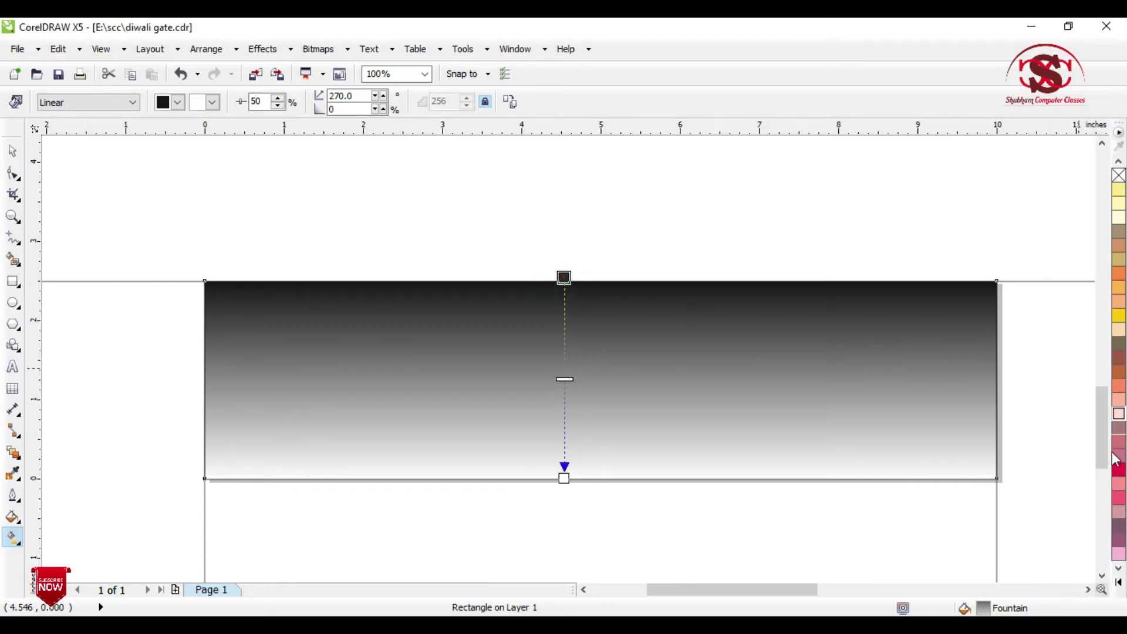
pyautogui.click(1119, 583)
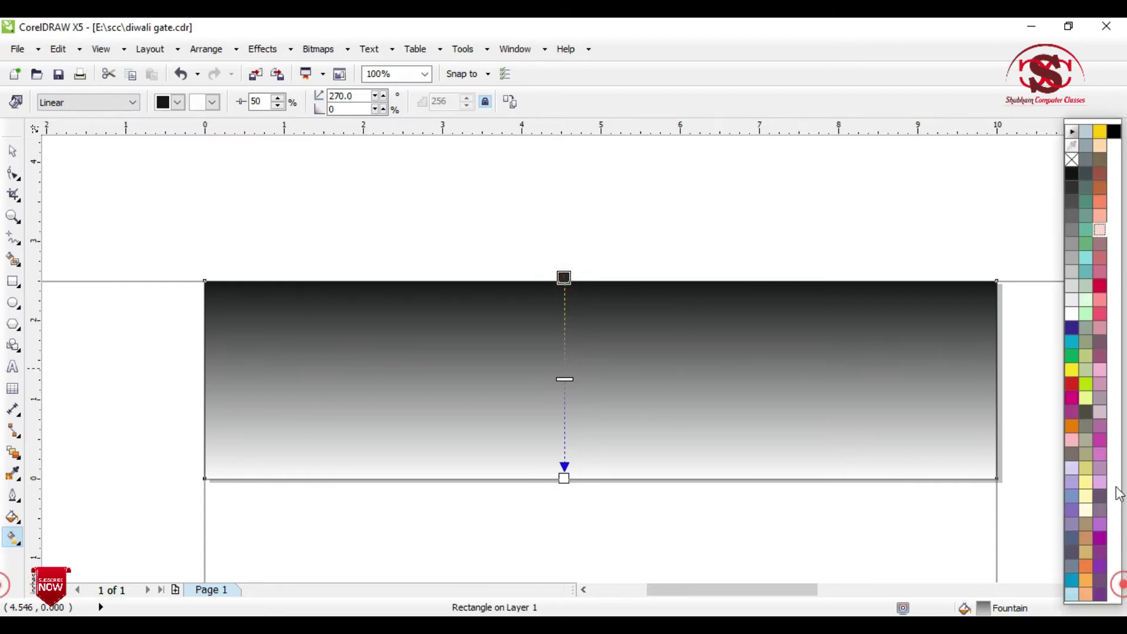
pyautogui.click(1068, 386)
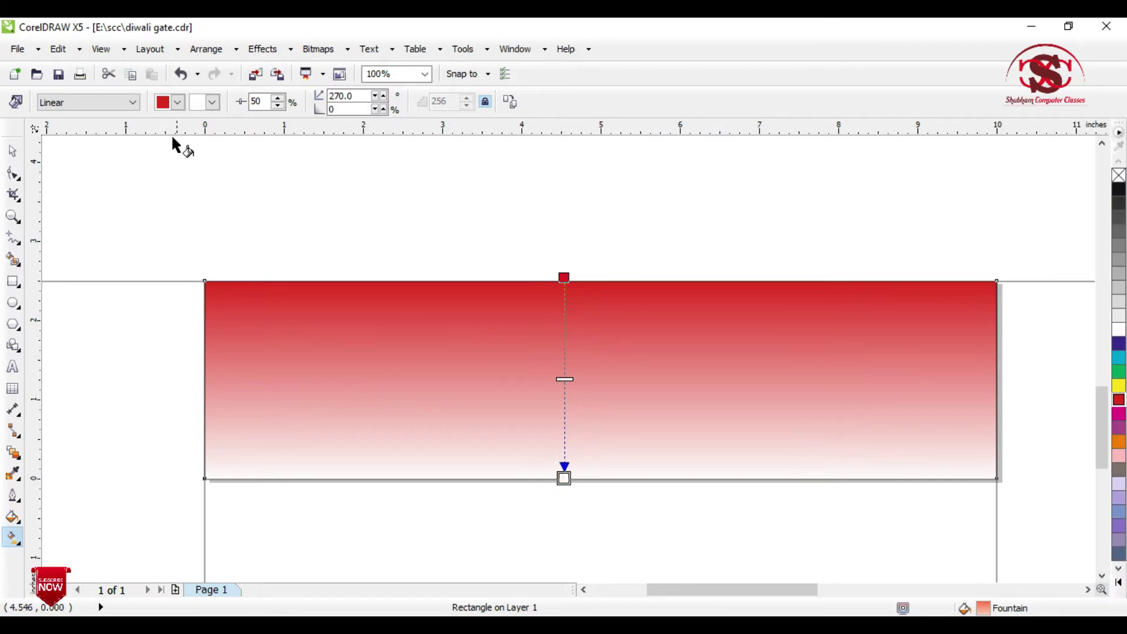
# - Set the gradient's end colour to dark red in CMYK with C 0, M 100, Y 100 and K 60
pyautogui.click(215, 106)
pyautogui.click(259, 242)
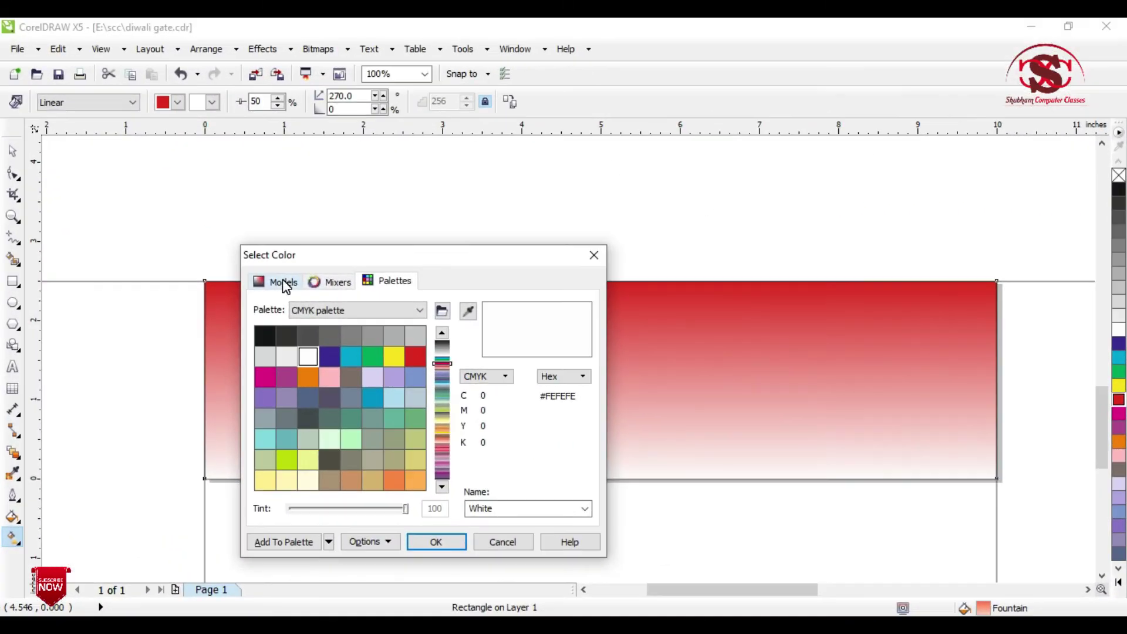
pyautogui.moveTo(354, 262); pyautogui.dragTo(592, 212)
pyautogui.click(512, 235)
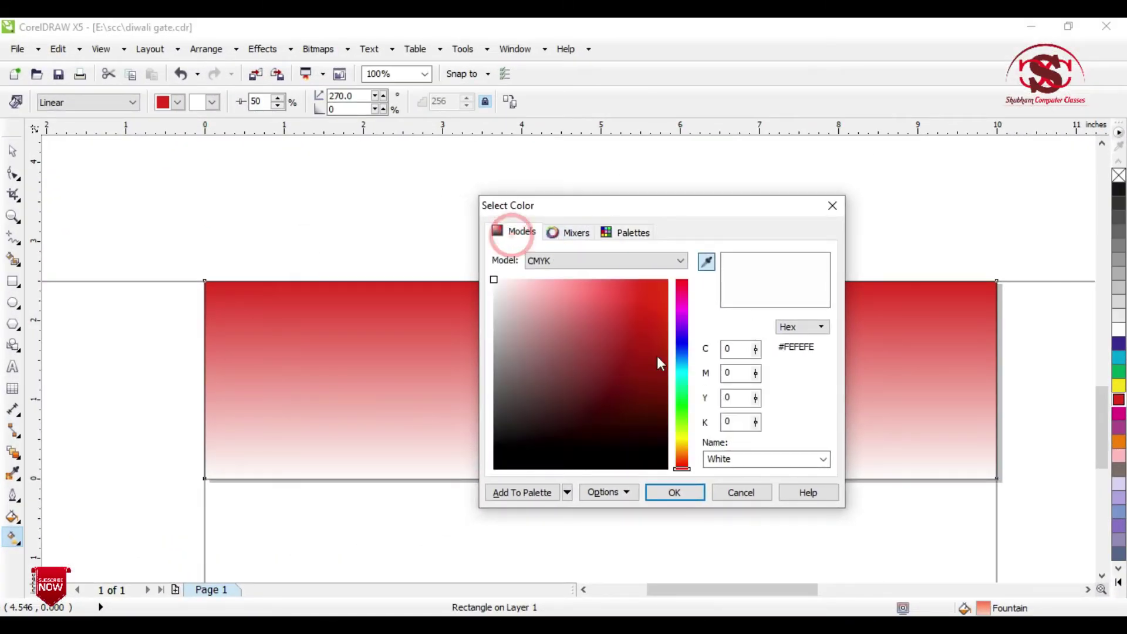
pyautogui.click(731, 372)
pyautogui.write('100')
pyautogui.press('Tab')
pyautogui.write('100')
pyautogui.press('Tab')
pyautogui.write('60')
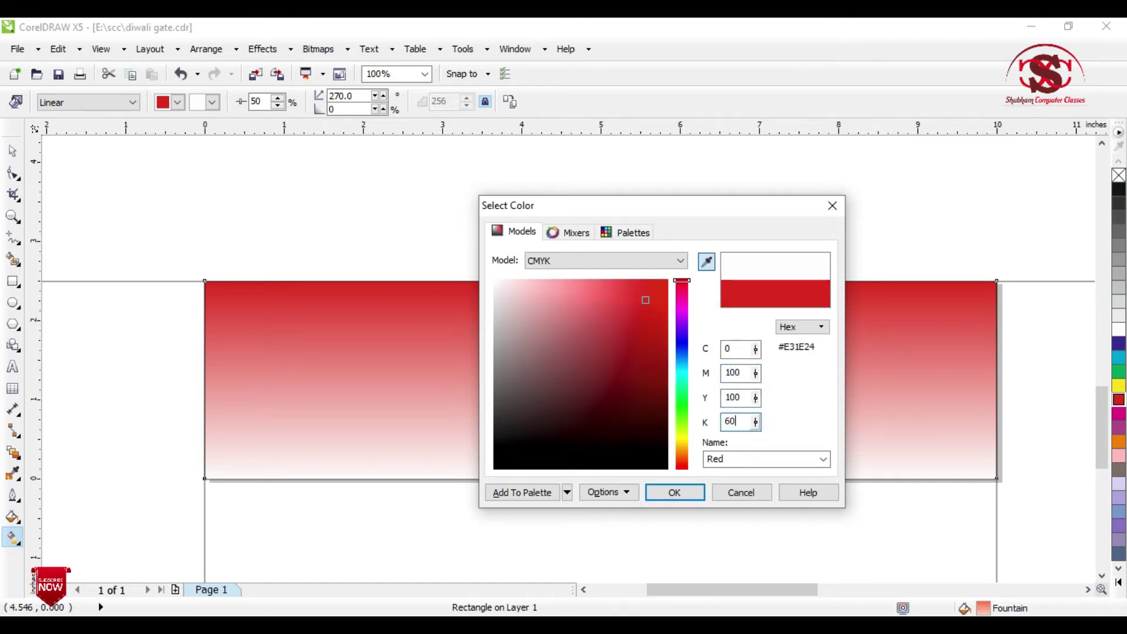
pyautogui.press('Return')
# - Shift the gradient's start point lower inside the banner and its end point just below the bottom edge
pyautogui.moveTo(559, 274); pyautogui.dragTo(562, 324)
pyautogui.moveTo(559, 475); pyautogui.dragTo(560, 488)
pyautogui.moveTo(557, 325); pyautogui.dragTo(555, 338)
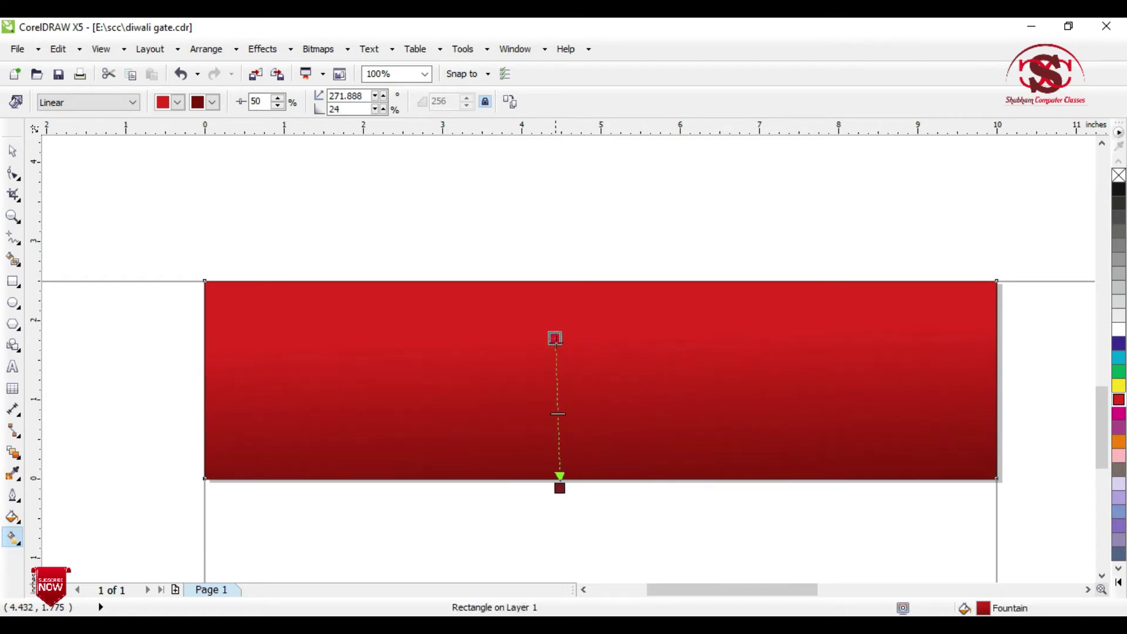
pyautogui.click(24, 156)
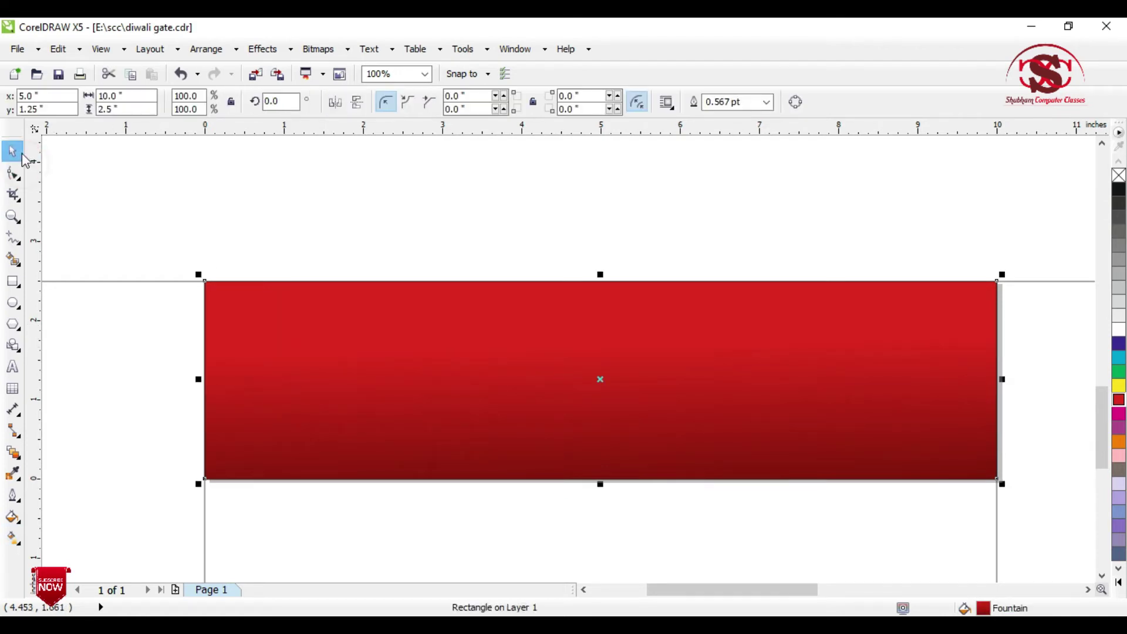
# - Place the mandala over the red banner's right end and enlarge it to about 3.7 inches wide
pyautogui.scroll(-2, 382, 254)
pyautogui.click(732, 358)
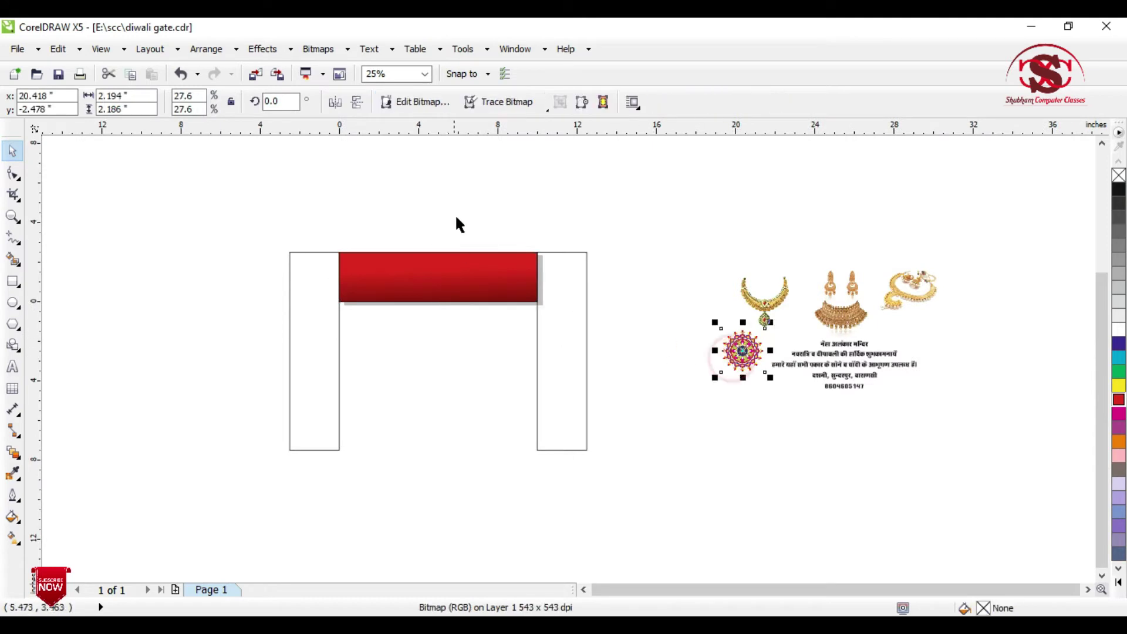
pyautogui.moveTo(743, 353); pyautogui.dragTo(528, 301)
pyautogui.scroll(1, 527, 272)
pyautogui.moveTo(552, 253); pyautogui.dragTo(608, 189)
pyautogui.scroll(1, 511, 265)
pyautogui.moveTo(521, 294); pyautogui.dragTo(550, 315)
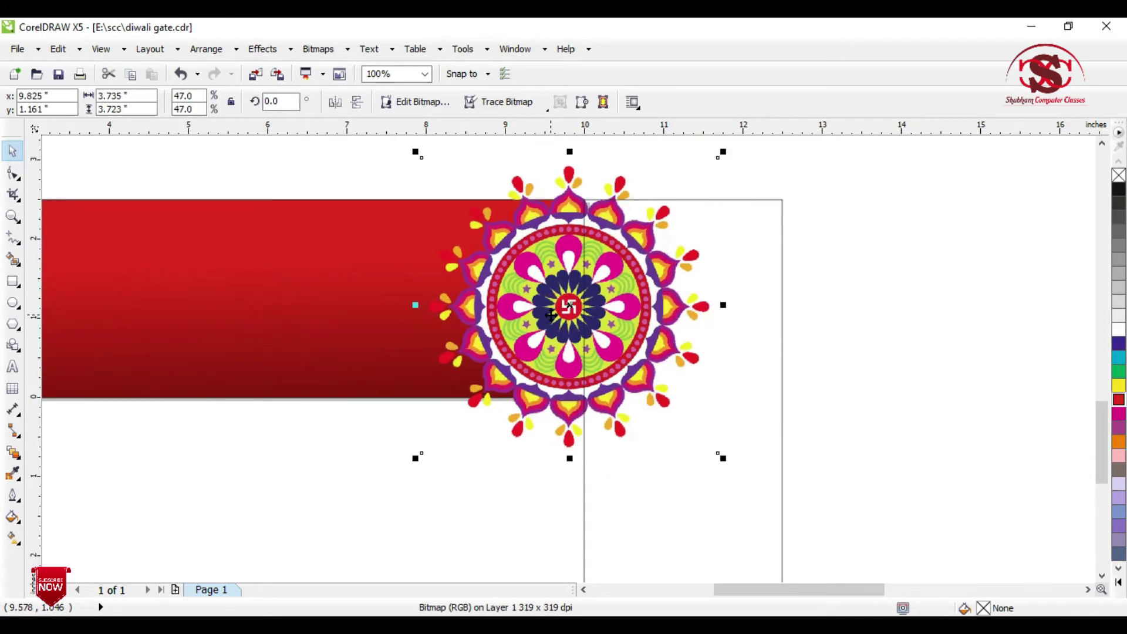
# - Send the mandala behind the red banner and align it to the banner's centre height
pyautogui.hotkey('ctrl', 'pagedown')
pyautogui.keyDown('shift'); pyautogui.click(539, 239); pyautogui.keyUp('shift')
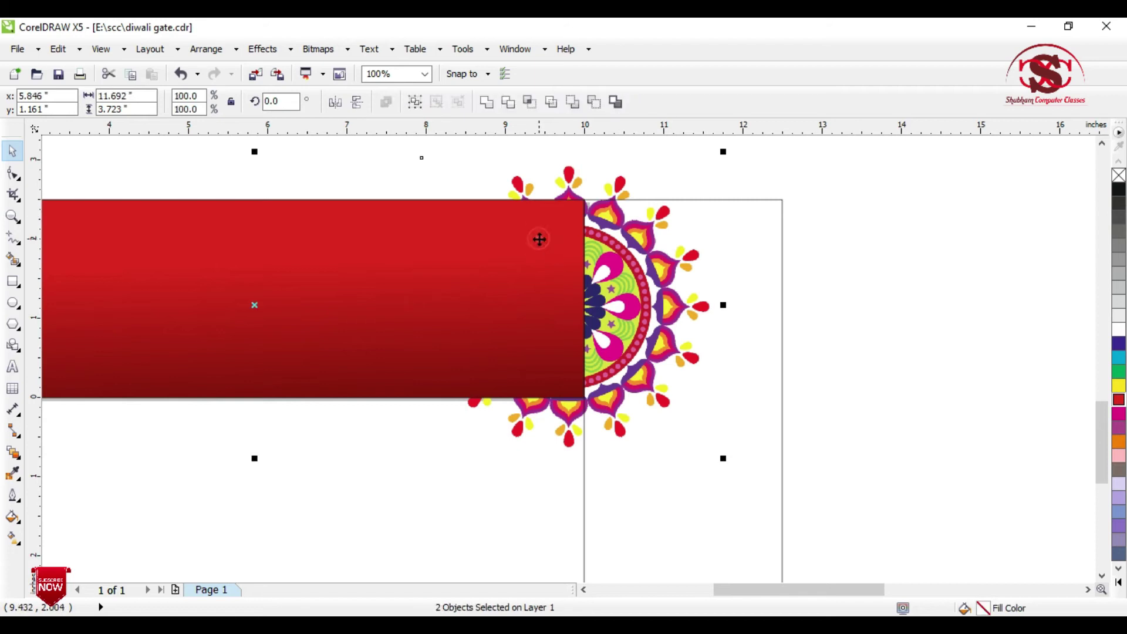
pyautogui.press('c')
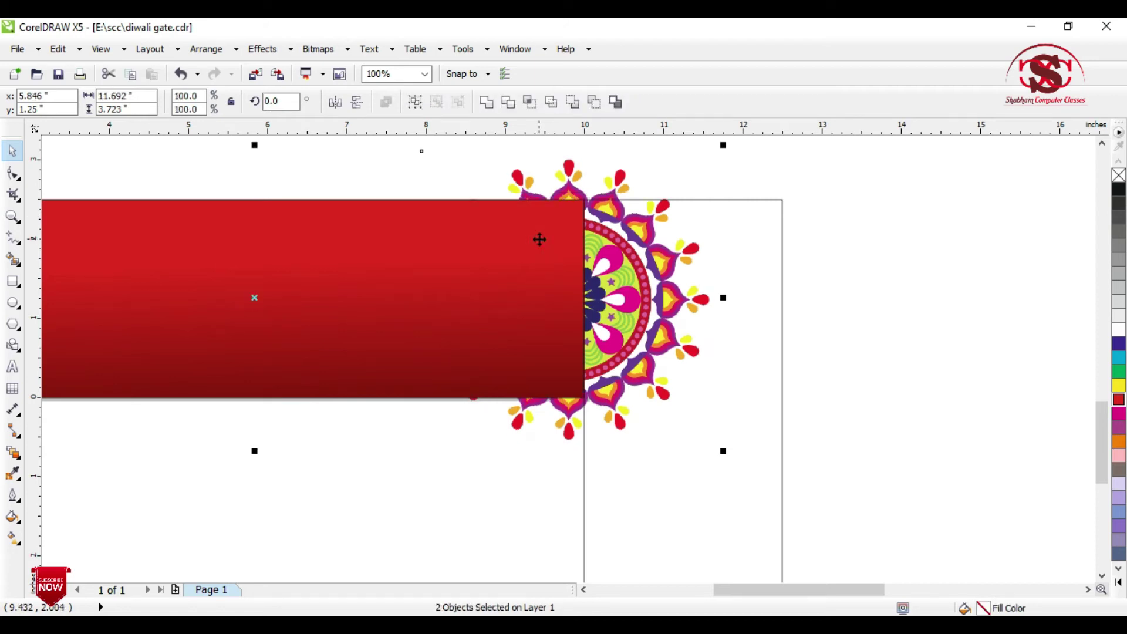
pyautogui.click(885, 283)
# - Nudge the mandala horizontally so its centre sits on the red banner's right edge
pyautogui.scroll(2, 547, 166)
pyautogui.click(640, 234)
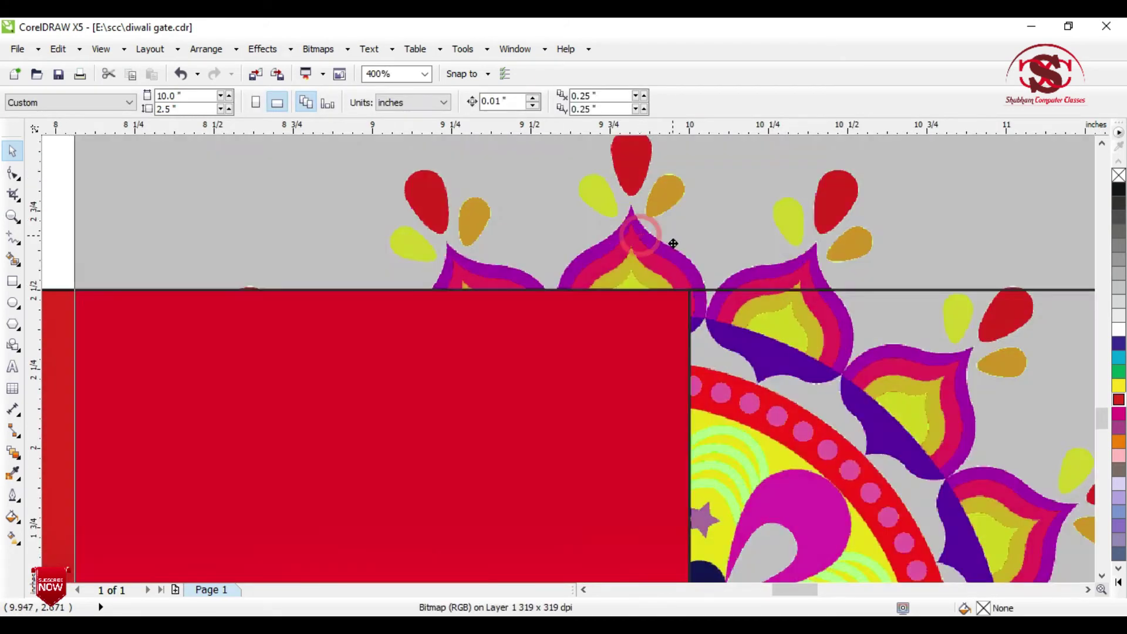
pyautogui.moveTo(660, 235); pyautogui.dragTo(680, 235)
pyautogui.scroll(-2, 670, 232)
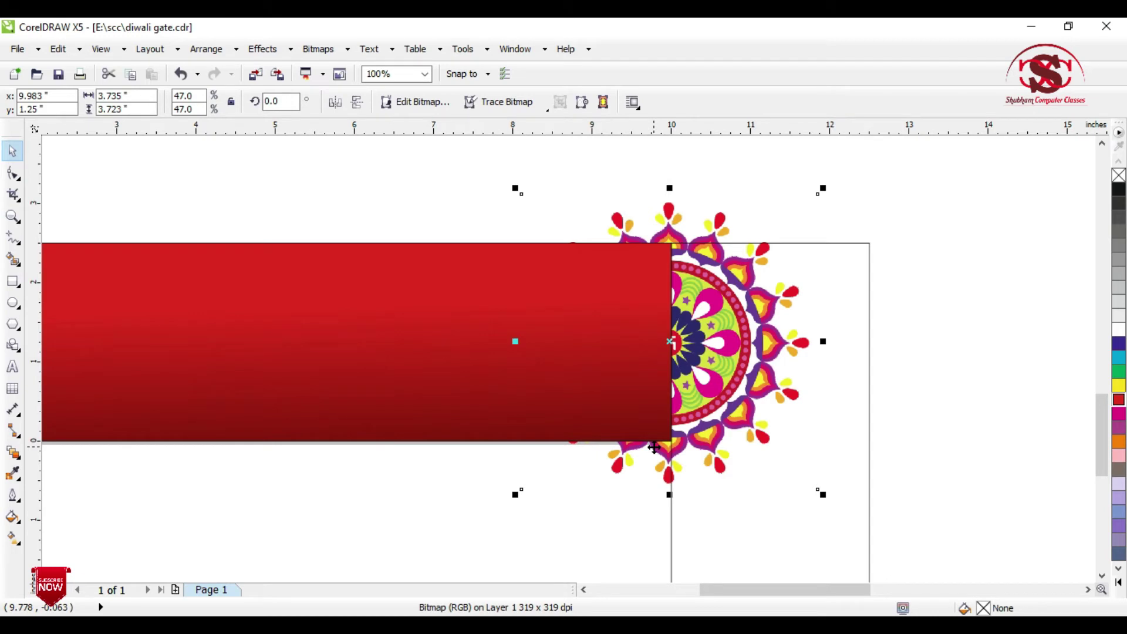
pyautogui.scroll(-1, 922, 298)
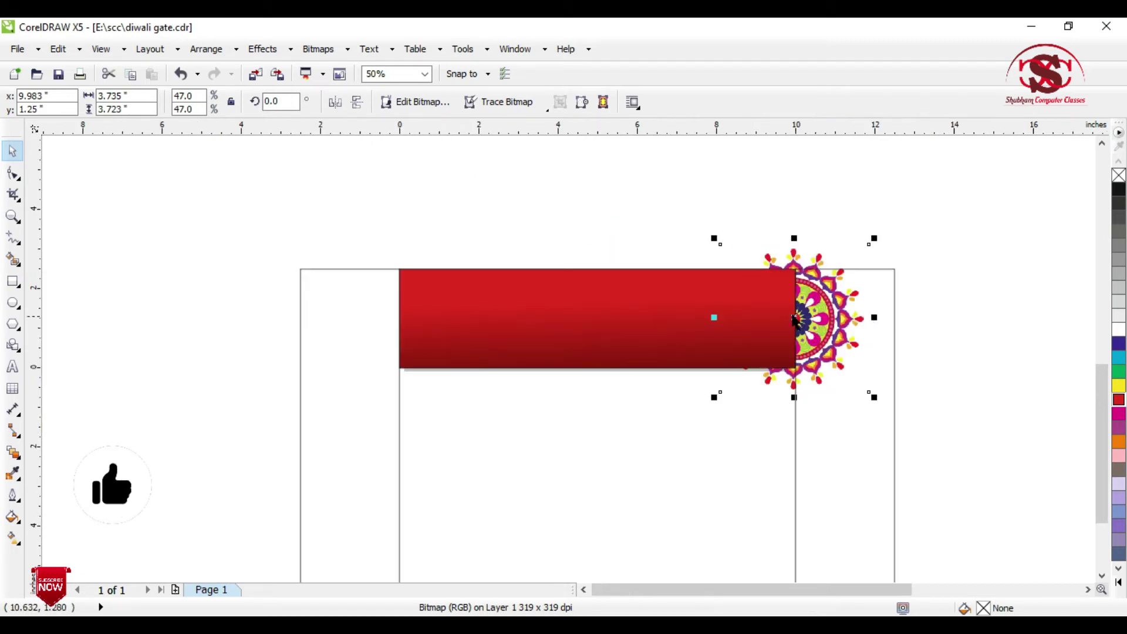
# - Copy the mandala to the banner's left end, send it behind the banner and centre it on the left edge
pyautogui.moveTo(796, 320); pyautogui.dragTo(410, 301)
pyautogui.scroll(2, 390, 252)
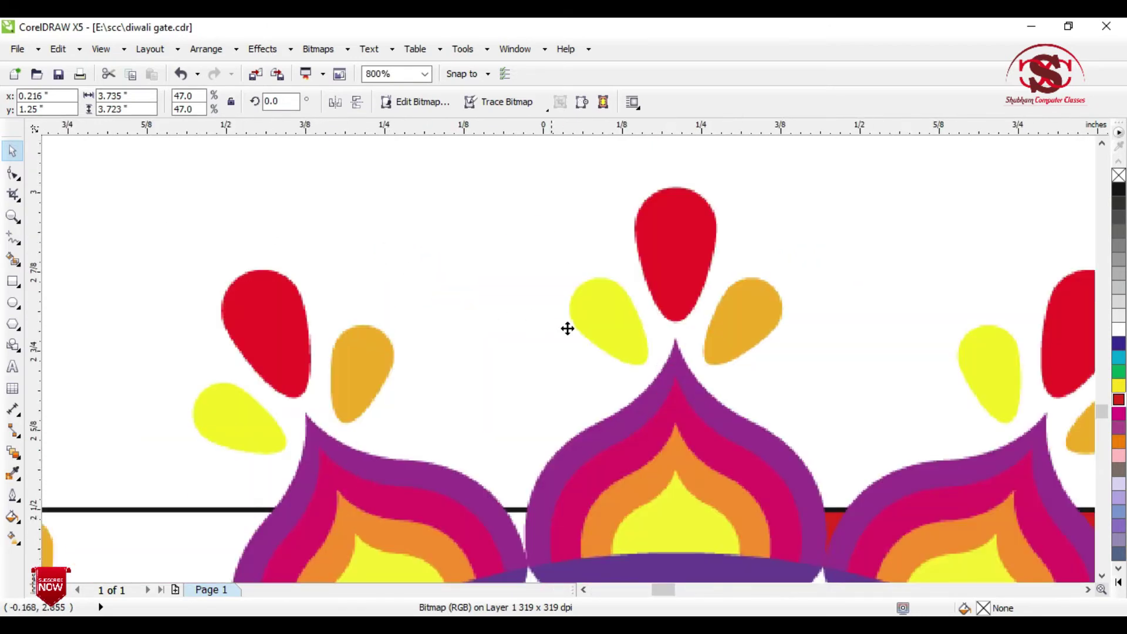
pyautogui.hotkey('shift', 'pagedown')
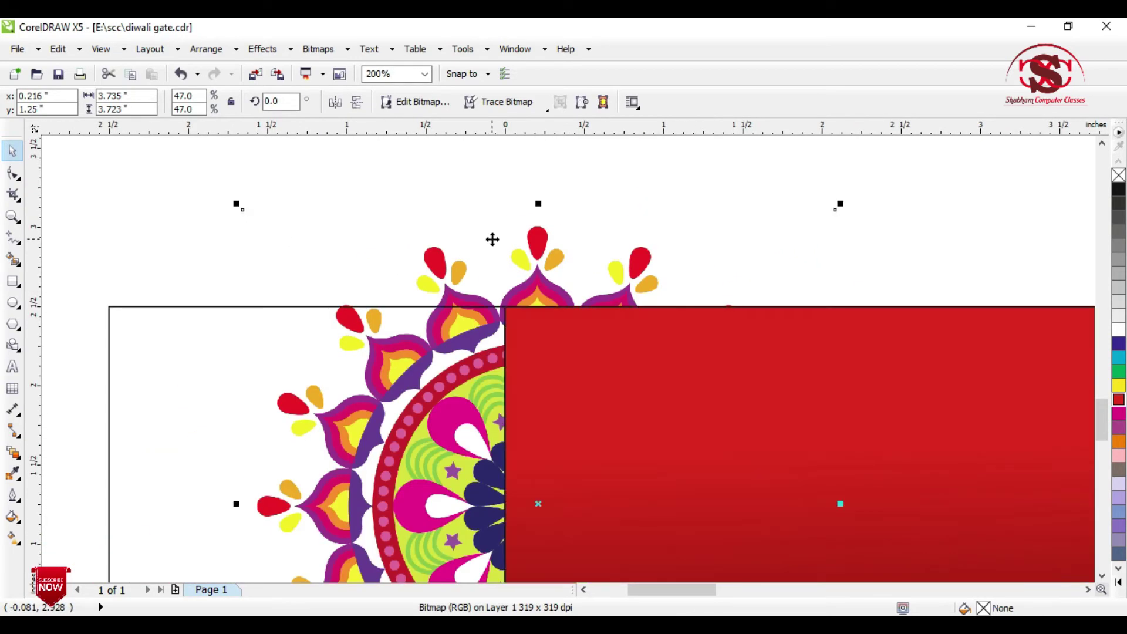
pyautogui.scroll(1, 544, 284)
pyautogui.moveTo(543, 284); pyautogui.dragTo(495, 286)
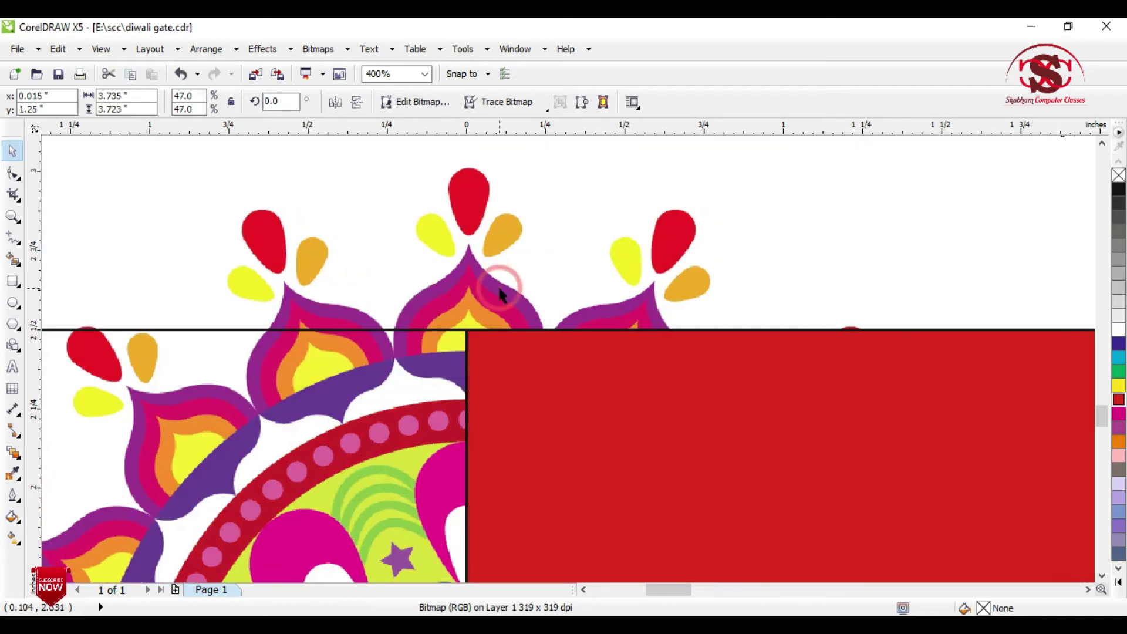
# - Check the left mandala's centring against the banner's edge with a temporary vertical guideline
pyautogui.moveTo(35, 277); pyautogui.dragTo(466, 300)
pyautogui.click(466, 156)
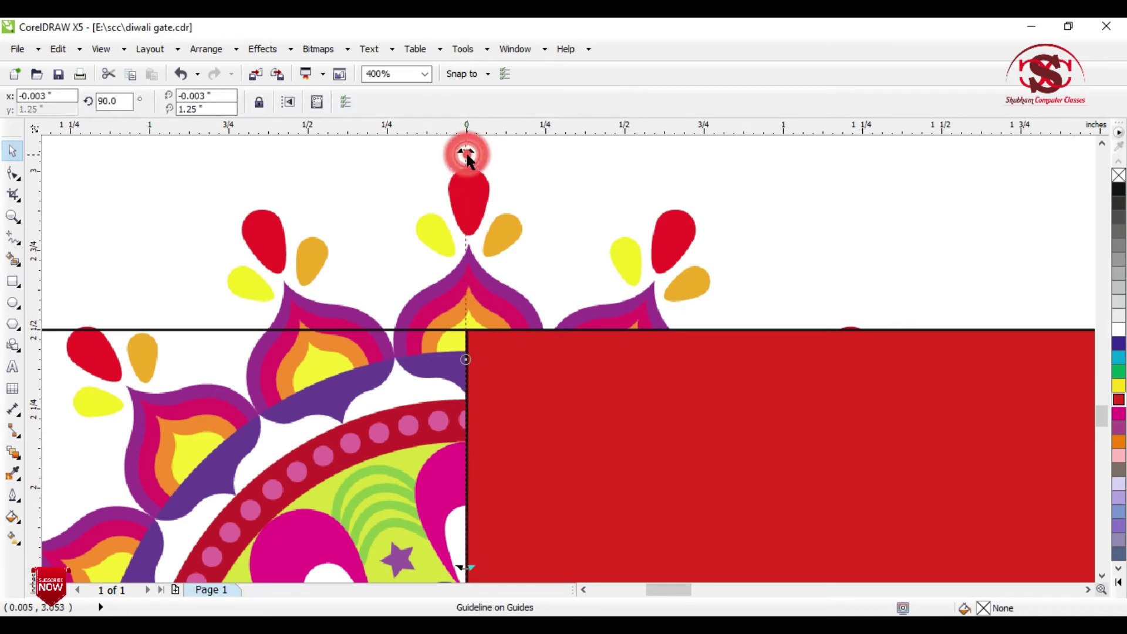
pyautogui.press('Delete')
# - Select both mandalas and PowerClip them inside the red banner
pyautogui.scroll(-3, 371, 226)
pyautogui.click(344, 294)
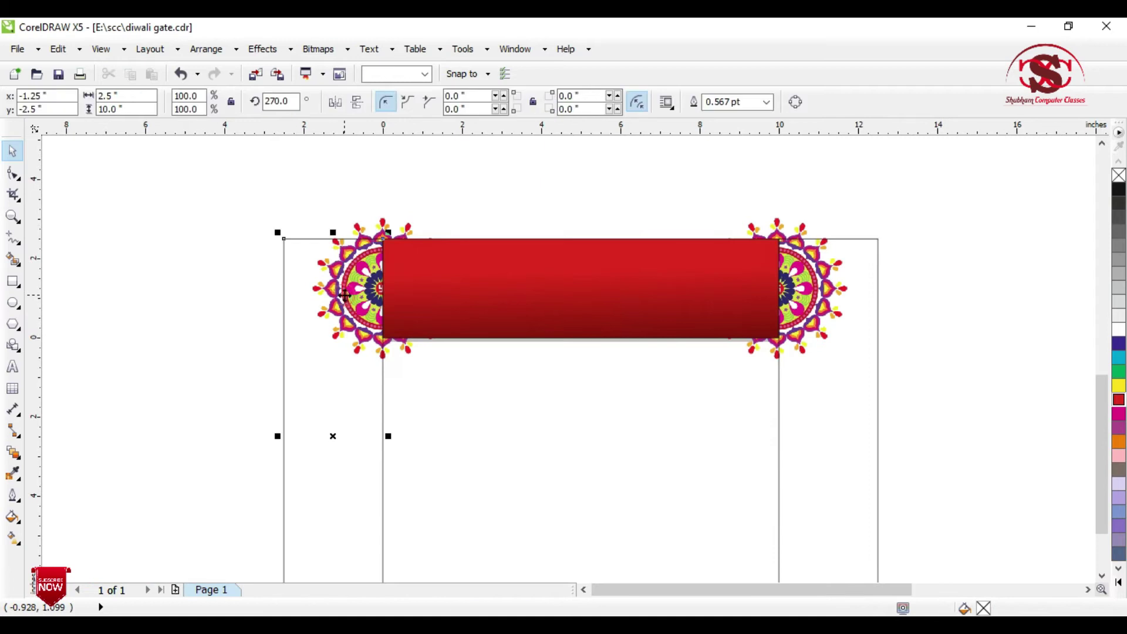
pyautogui.moveTo(151, 176)
pyautogui.mouseDown()
pyautogui.moveTo(317, 268)
pyautogui.moveTo(483, 439)
pyautogui.mouseUp()
pyautogui.moveTo(683, 134); pyautogui.dragTo(784, 107)
pyautogui.moveTo(671, 158); pyautogui.dragTo(951, 431)
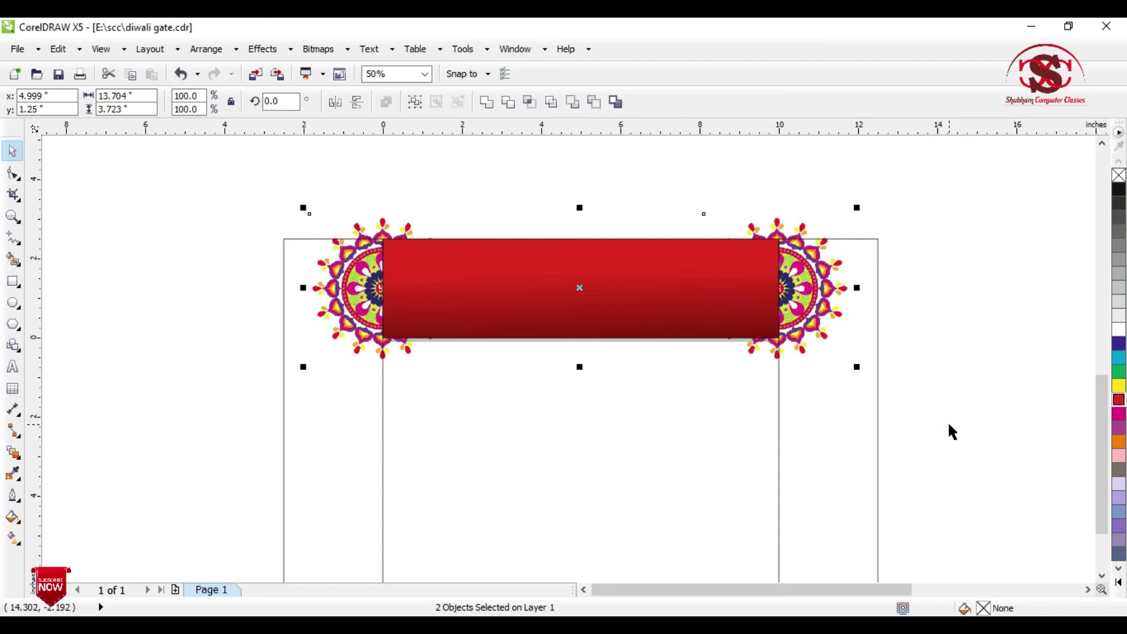
pyautogui.click(276, 56)
pyautogui.moveTo(310, 291)
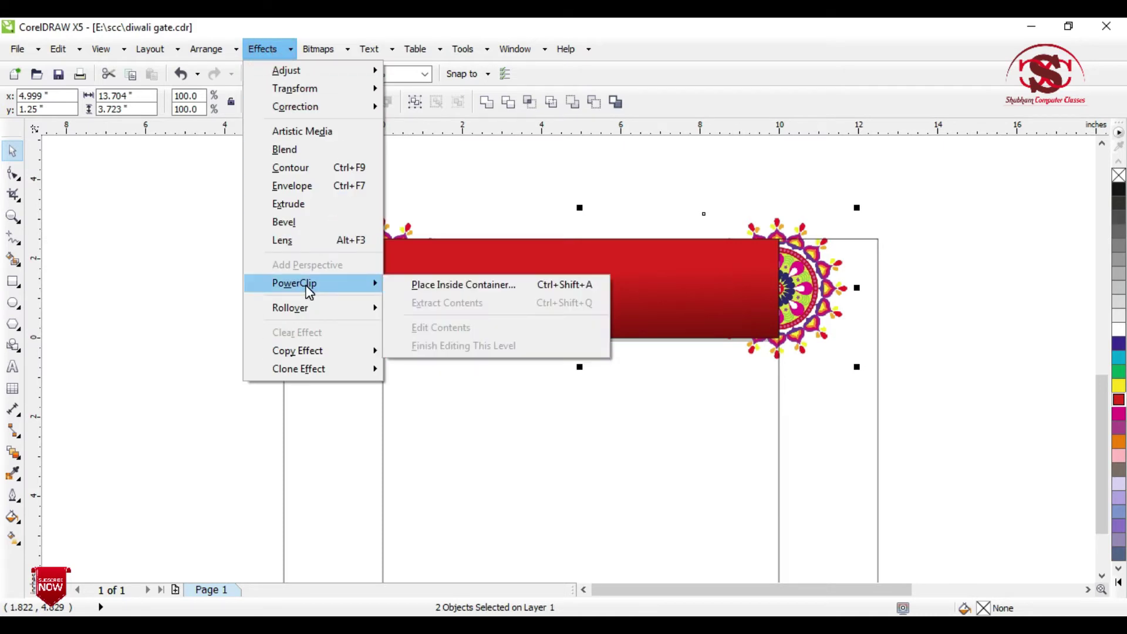
pyautogui.click(464, 284)
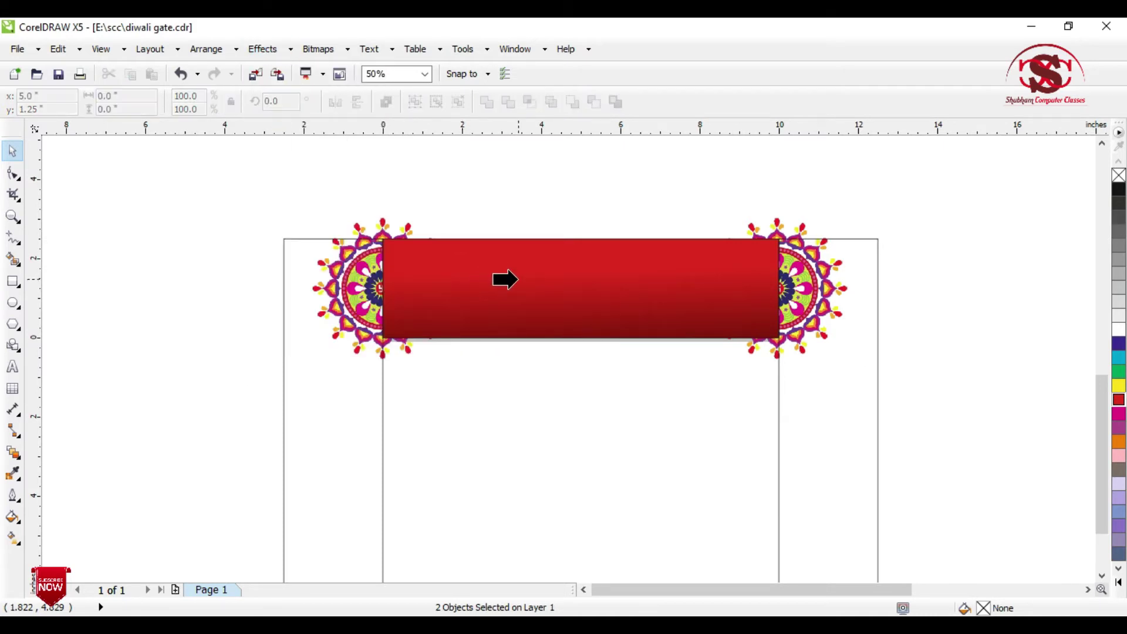
pyautogui.click(518, 280)
pyautogui.click(529, 158)
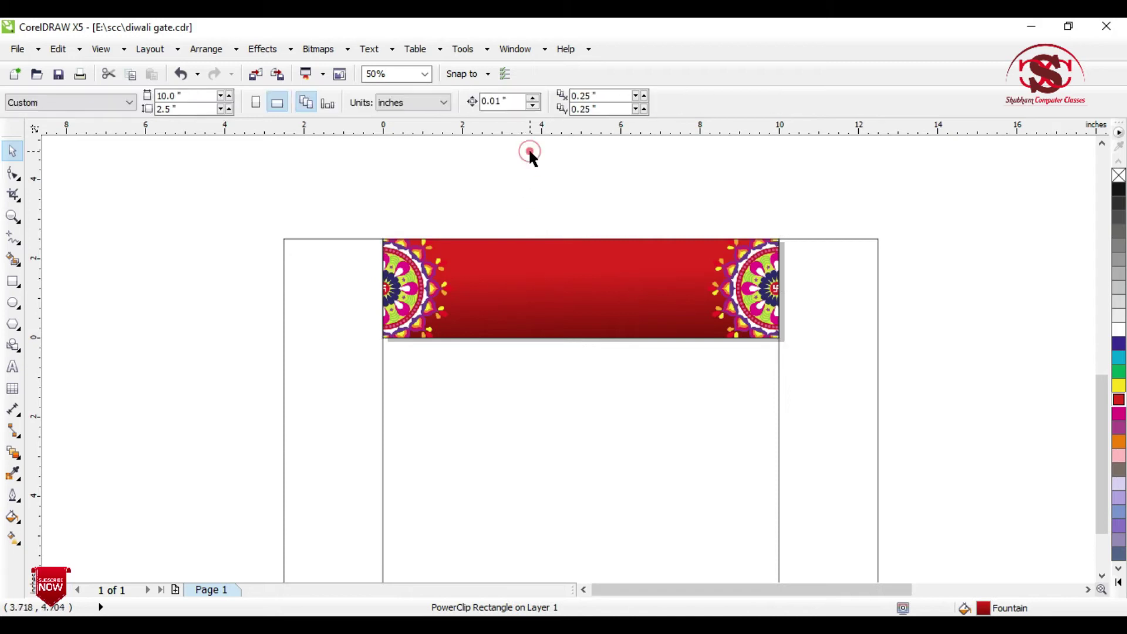
# - Edit the banner's PowerClip contents and move the right mandala outward, its centre about 0.7 inches beyond the banner's right edge
pyautogui.keyDown('ctrl'); pyautogui.click(701, 291); pyautogui.keyUp('ctrl')
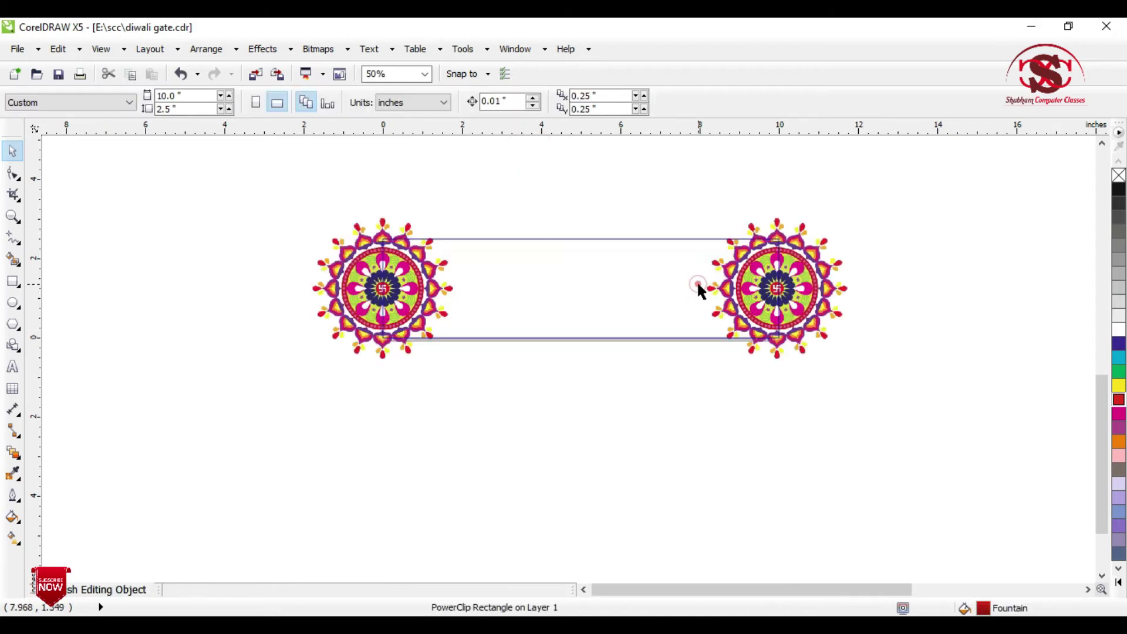
pyautogui.scroll(3, 700, 291)
pyautogui.click(733, 309)
pyautogui.moveTo(733, 310); pyautogui.dragTo(783, 304)
pyautogui.scroll(-2, 860, 286)
# - Move the left mandala outward to about 0.7 inches beyond the banner's left edge and finish editing the PowerClip
pyautogui.scroll(2, 452, 288)
pyautogui.moveTo(532, 300); pyautogui.dragTo(477, 295)
pyautogui.scroll(2, 478, 295)
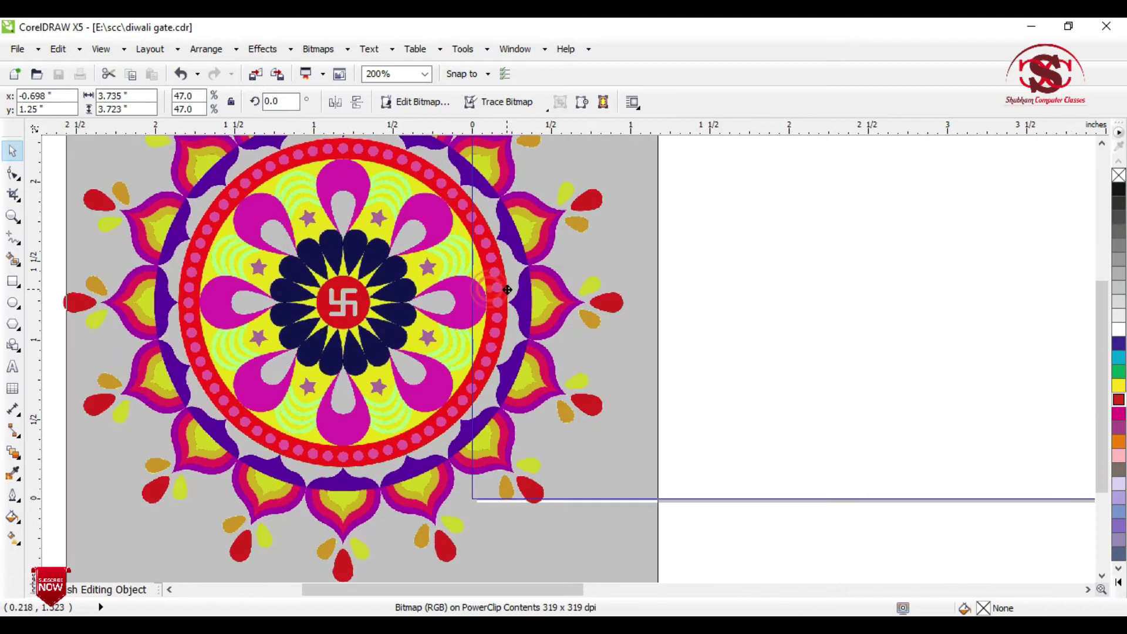
pyautogui.moveTo(416, 277); pyautogui.dragTo(434, 277)
pyautogui.scroll(-4, 434, 277)
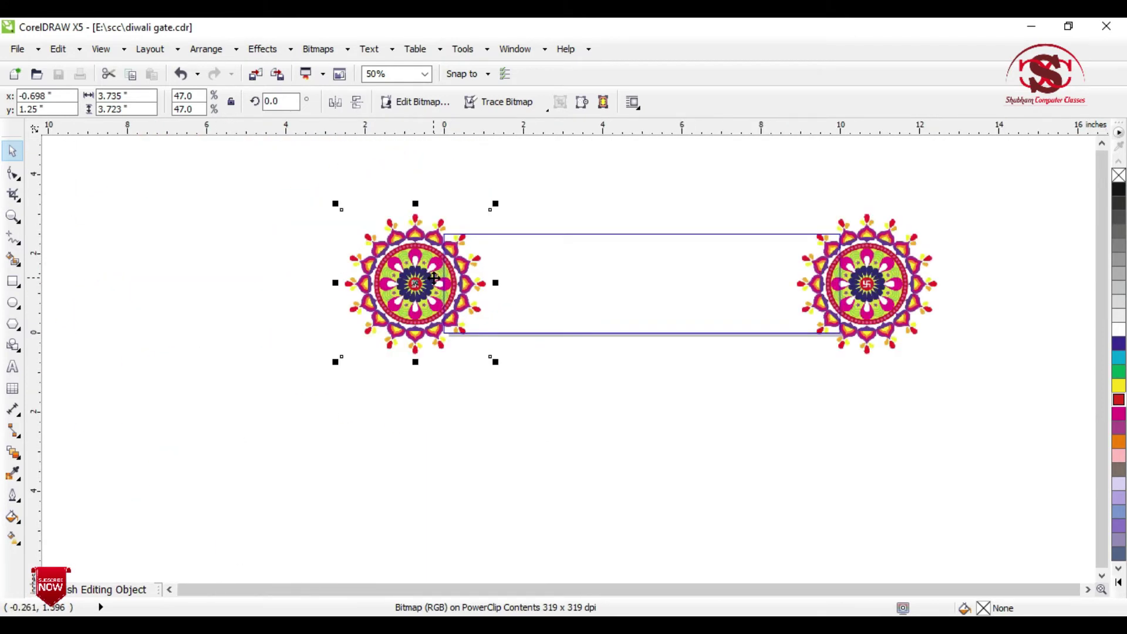
pyautogui.click(603, 191)
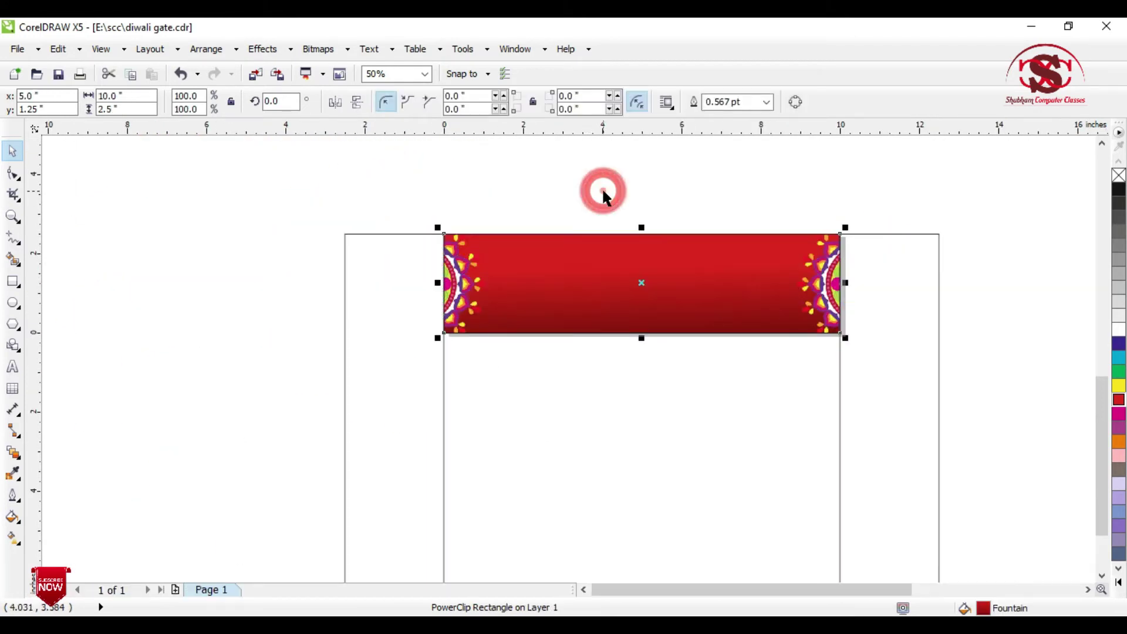
pyautogui.click(992, 330)
# - Move the shop name text onto the red banner and enlarge it to about 6.3 inches wide
pyautogui.scroll(-2, 509, 271)
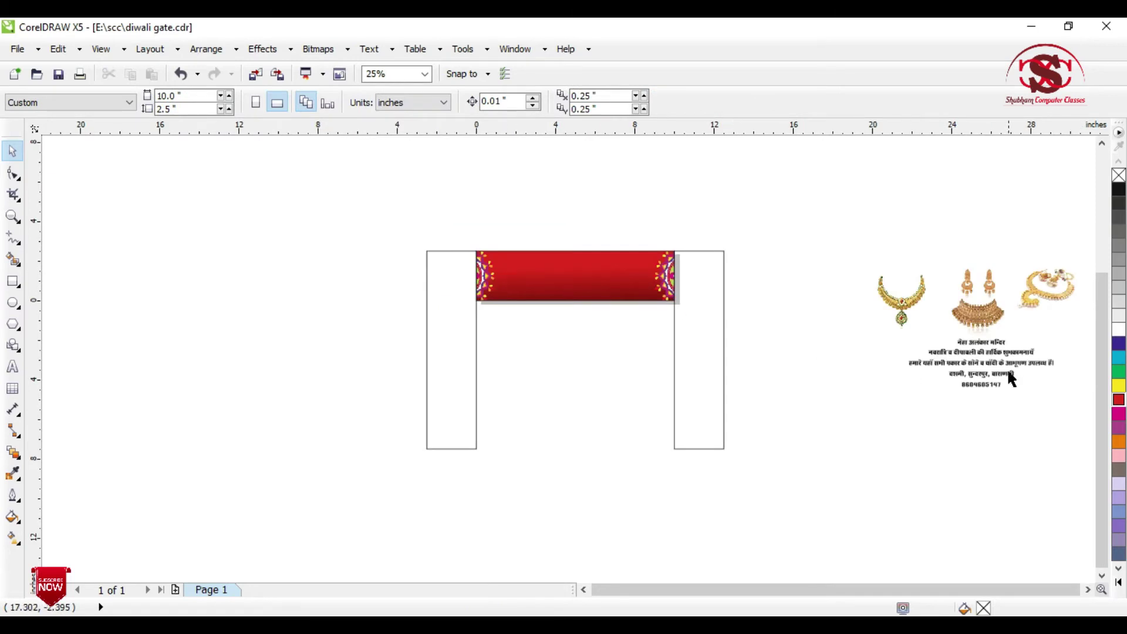
pyautogui.moveTo(985, 342); pyautogui.dragTo(704, 344)
pyautogui.scroll(1, 582, 250)
pyautogui.scroll(-2, 541, 301)
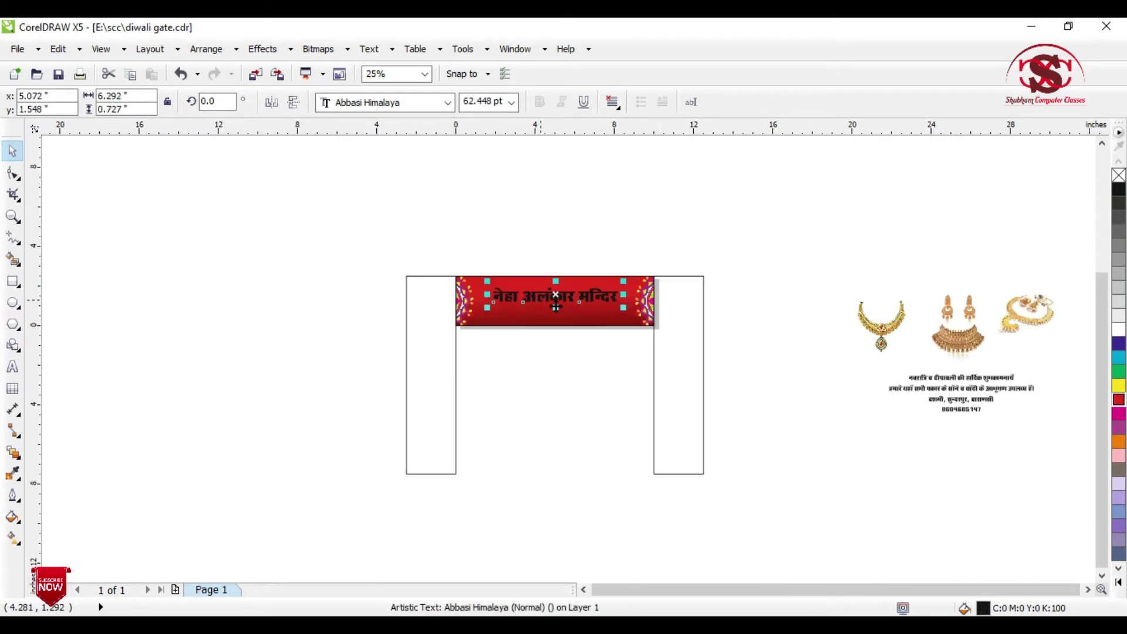
# - Place the festival greeting line above the shop name and the remaining three text lines just below the banner
pyautogui.click(946, 377)
pyautogui.scroll(1, 946, 376)
pyautogui.scroll(-1, 943, 377)
pyautogui.moveTo(942, 377); pyautogui.dragTo(549, 285)
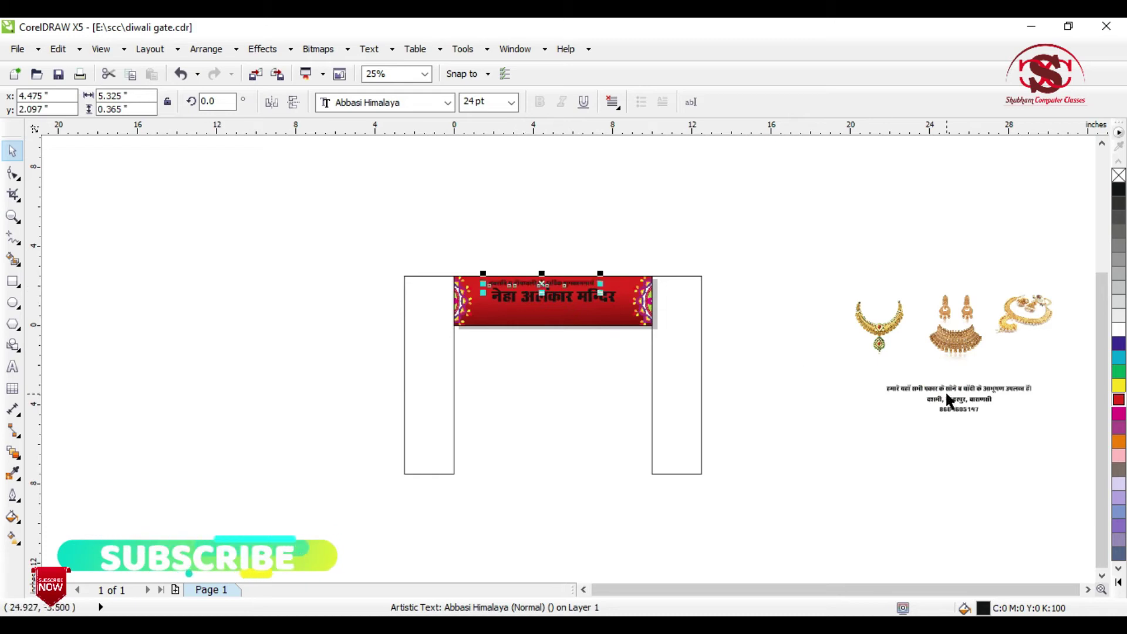
pyautogui.moveTo(933, 410); pyautogui.dragTo(553, 361)
pyautogui.scroll(2, 532, 305)
pyautogui.scroll(-2, 533, 320)
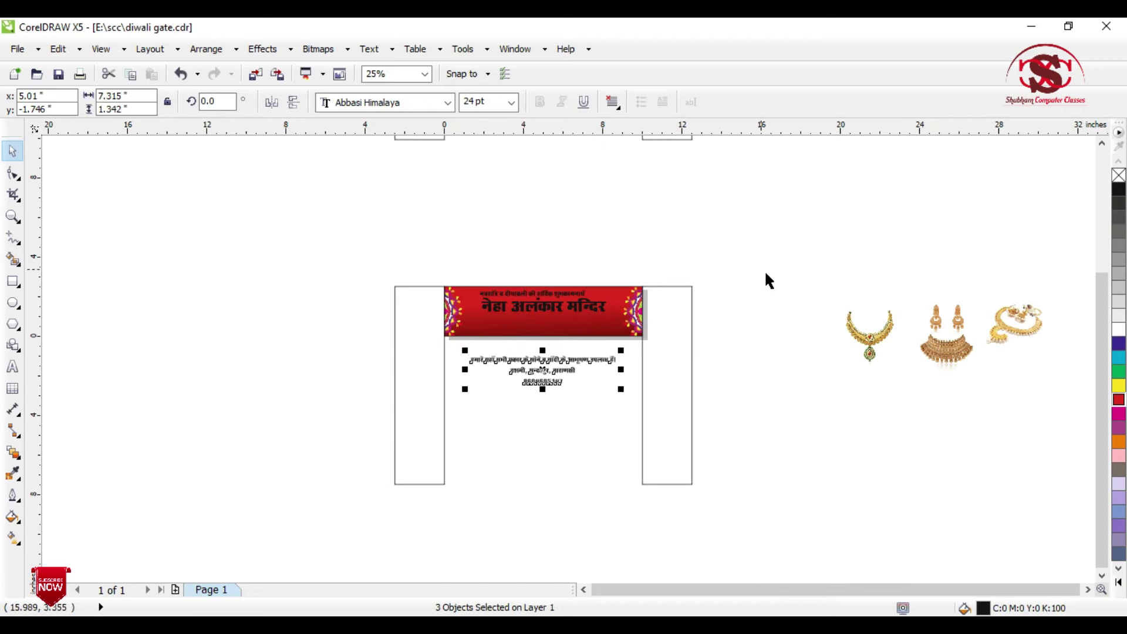
# - Move the three jewellery images together to the middle of the banner's bottom edge
pyautogui.moveTo(762, 269); pyautogui.dragTo(1057, 399)
pyautogui.moveTo(1051, 292); pyautogui.dragTo(965, 336)
pyautogui.moveTo(897, 359); pyautogui.dragTo(548, 343)
pyautogui.scroll(2, 505, 312)
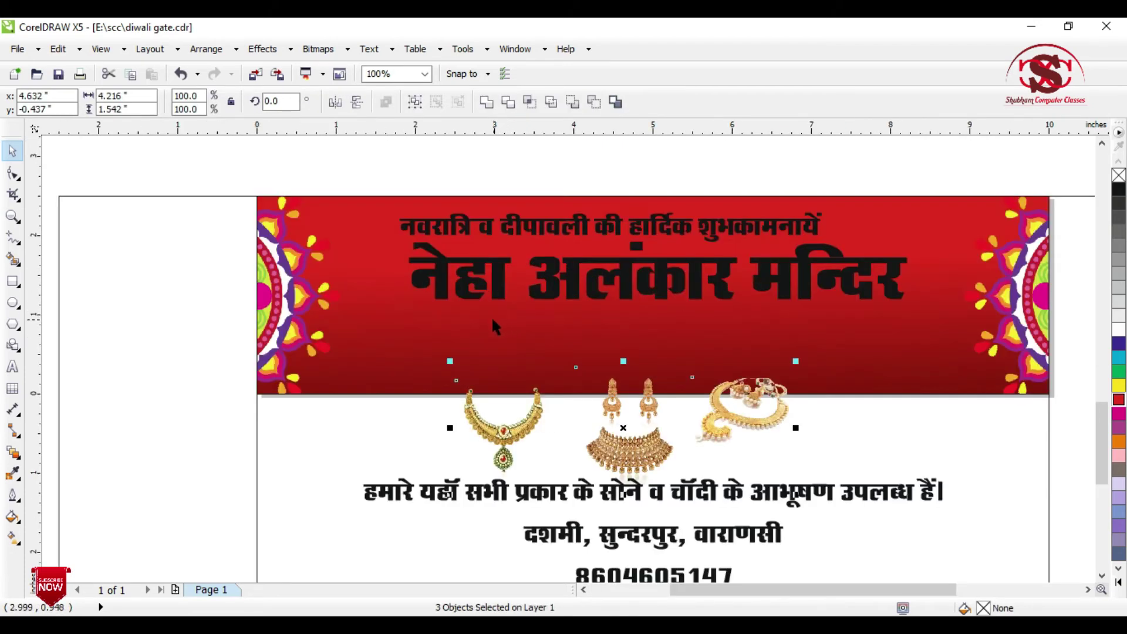
# - Enlarge the shop name to about 7.6 inches wide so it spans the space between the mandalas
pyautogui.click(516, 172)
pyautogui.moveTo(773, 288); pyautogui.dragTo(748, 296)
pyautogui.moveTo(868, 317); pyautogui.dragTo(970, 354)
# - Place the round jewellery set in the banner's lower right, beside the mandala
pyautogui.moveTo(732, 420); pyautogui.dragTo(937, 373)
pyautogui.scroll(1, 943, 365)
pyautogui.scroll(-1, 937, 372)
# - Place the pendant necklace in the banner's upper right and reduce it to about 1 inch wide
pyautogui.moveTo(542, 437); pyautogui.dragTo(998, 218)
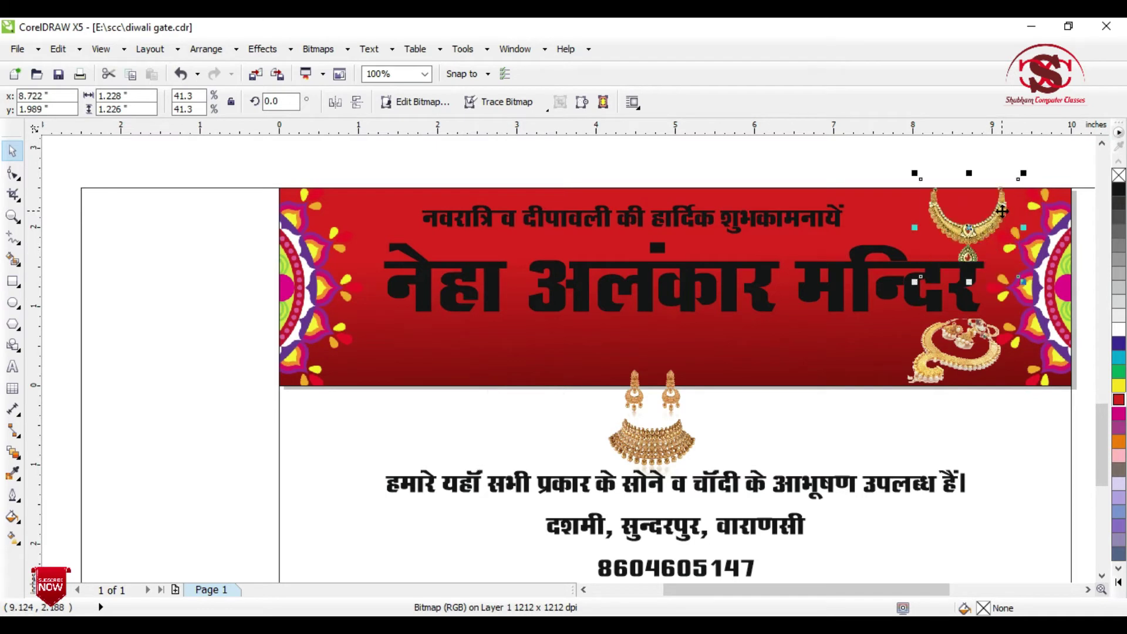
pyautogui.scroll(1, 1003, 210)
pyautogui.moveTo(1040, 147); pyautogui.dragTo(1034, 154)
pyautogui.moveTo(984, 255); pyautogui.dragTo(988, 245)
pyautogui.scroll(-1, 1010, 213)
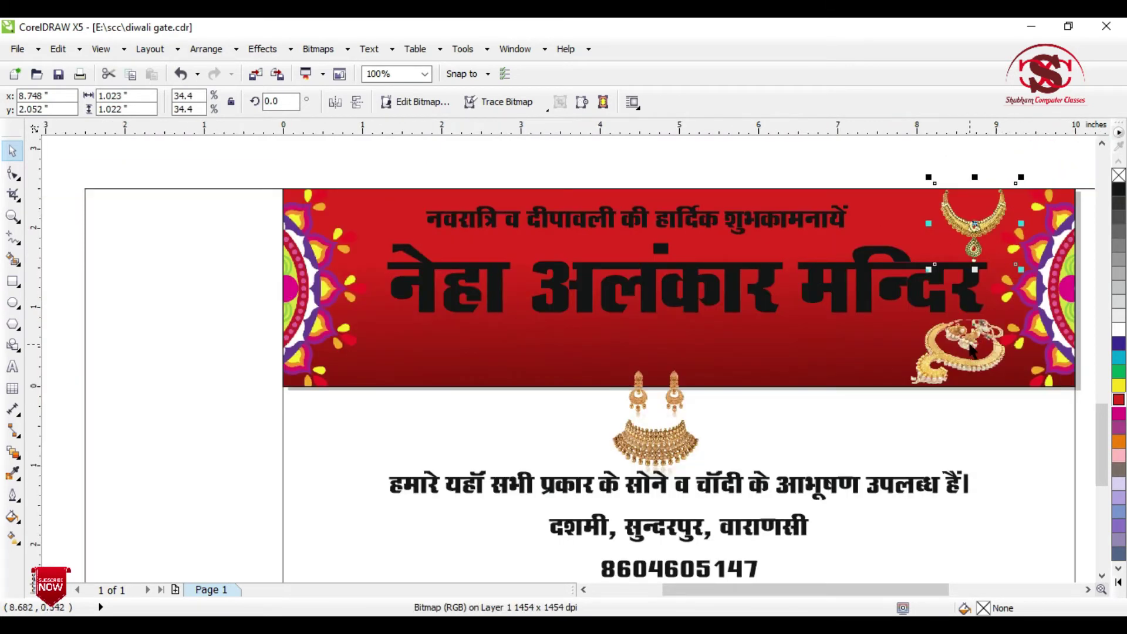
# - Place the earring and choker set in the banner's lower left and reduce it to about 1.1 inches wide
pyautogui.moveTo(639, 437); pyautogui.dragTo(398, 369)
pyautogui.moveTo(464, 281); pyautogui.dragTo(448, 298)
pyautogui.scroll(1, 405, 347)
pyautogui.moveTo(405, 348); pyautogui.dragTo(378, 355)
pyautogui.scroll(-1, 381, 358)
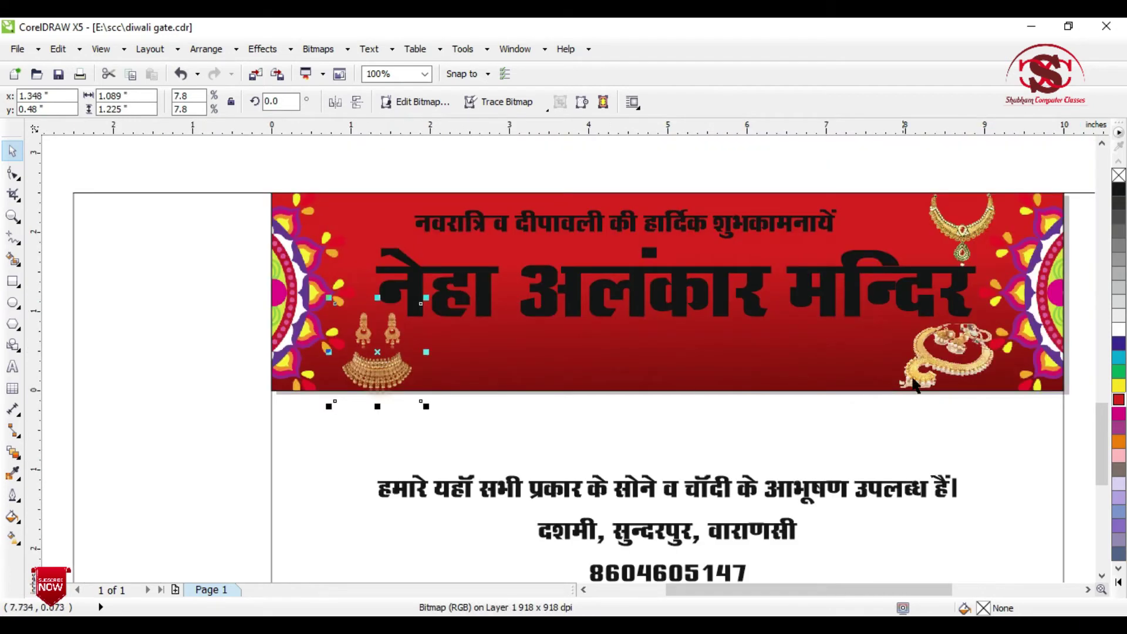
# - Centre the festival greeting line horizontally on the red banner
pyautogui.click(595, 216)
pyautogui.scroll(1, 625, 221)
pyautogui.moveTo(589, 226); pyautogui.dragTo(629, 221)
pyautogui.scroll(-1, 655, 222)
pyautogui.keyDown('shift'); pyautogui.click(657, 357); pyautogui.keyUp('shift')
pyautogui.press('c')
pyautogui.click(711, 146)
# - Fill the greeting line with white and enlarge it slightly to about 24.9 pt, keeping it centred on the banner
pyautogui.click(821, 280)
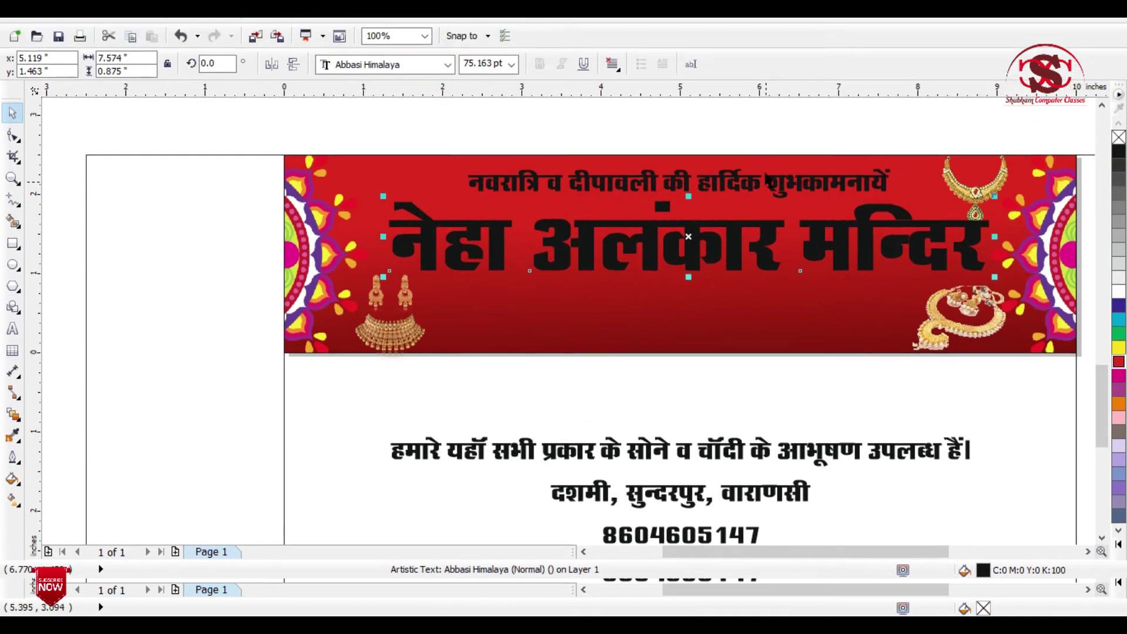
pyautogui.click(769, 180)
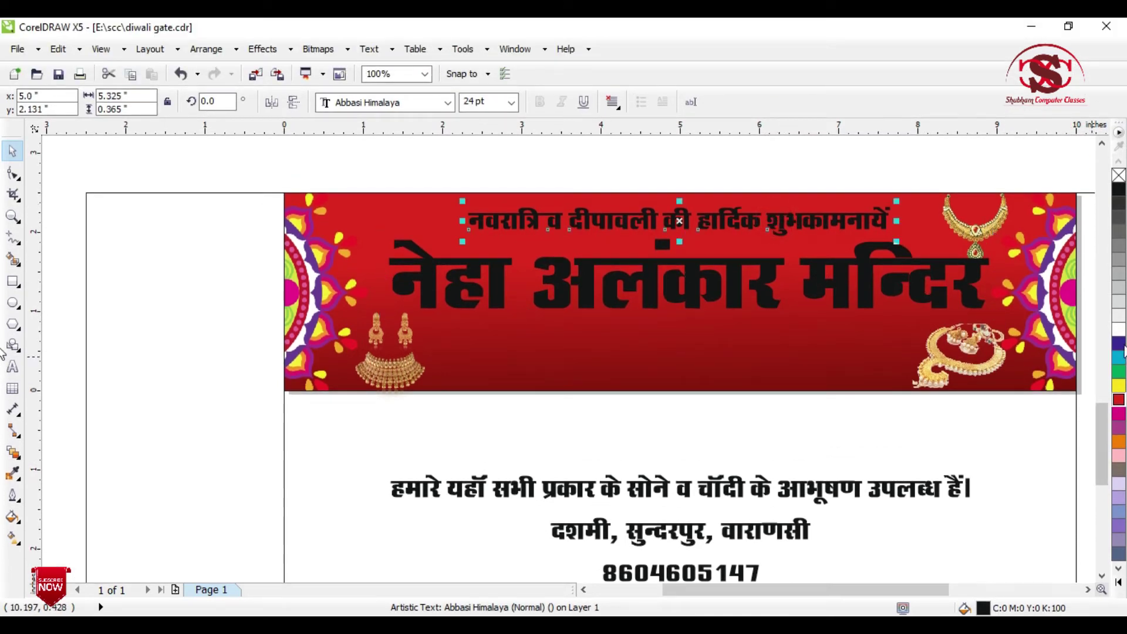
pyautogui.scroll(1, 675, 187)
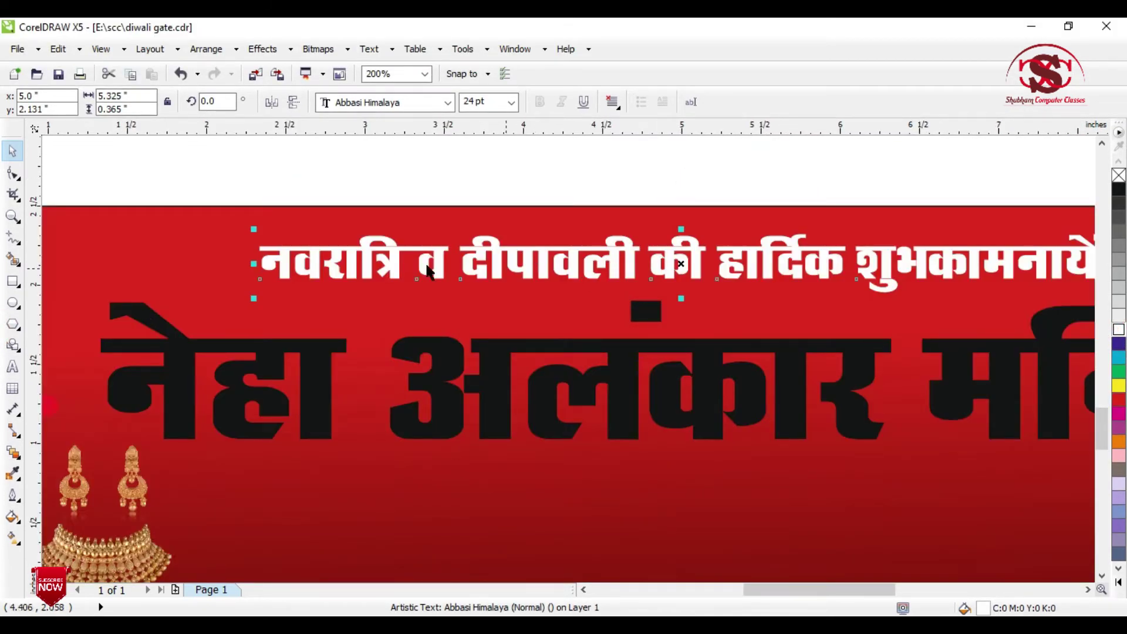
pyautogui.scroll(-1, 240, 224)
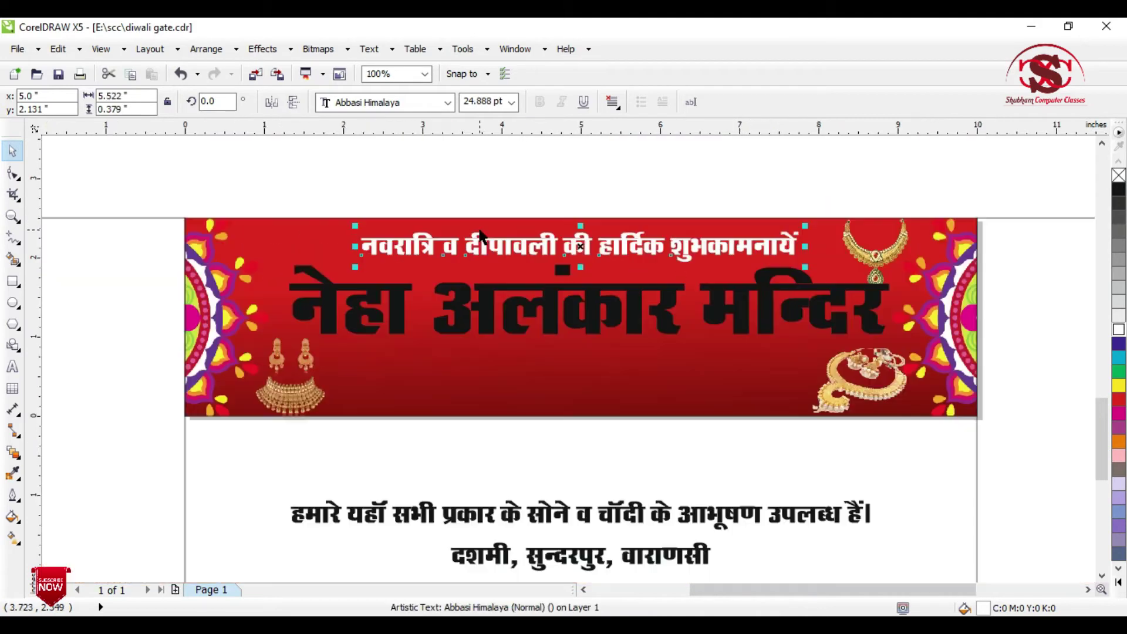
pyautogui.keyDown('shift'); pyautogui.click(524, 379); pyautogui.keyUp('shift')
pyautogui.click(558, 206)
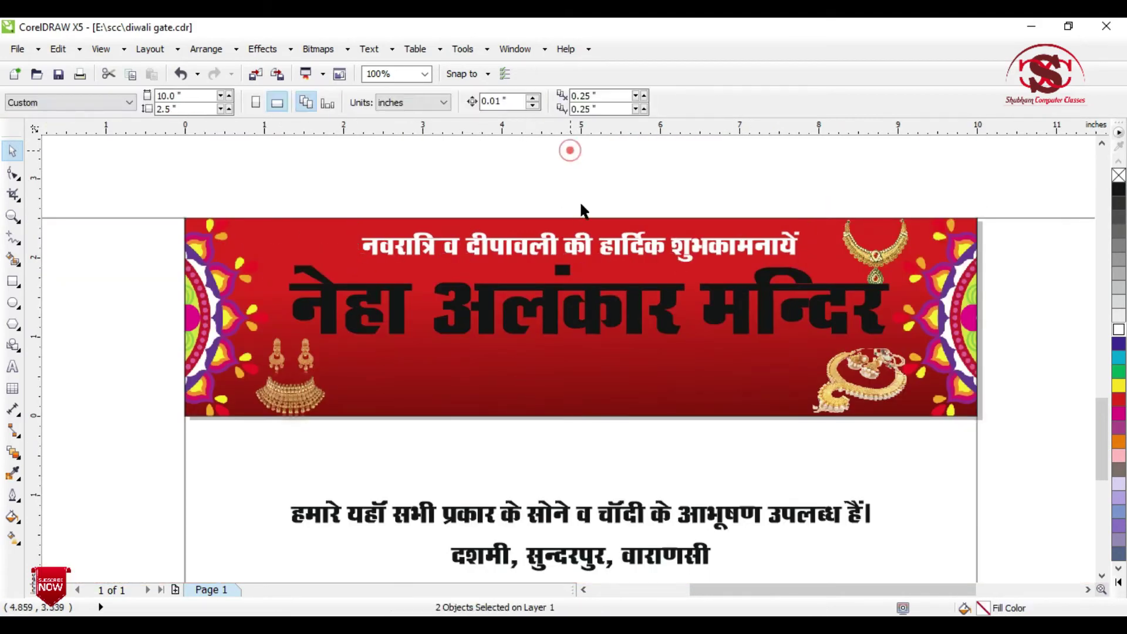
# - Apply a vertical linear gradient to the shop name, white at the top and yellow at the bottom
pyautogui.click(581, 317)
pyautogui.scroll(1, 580, 317)
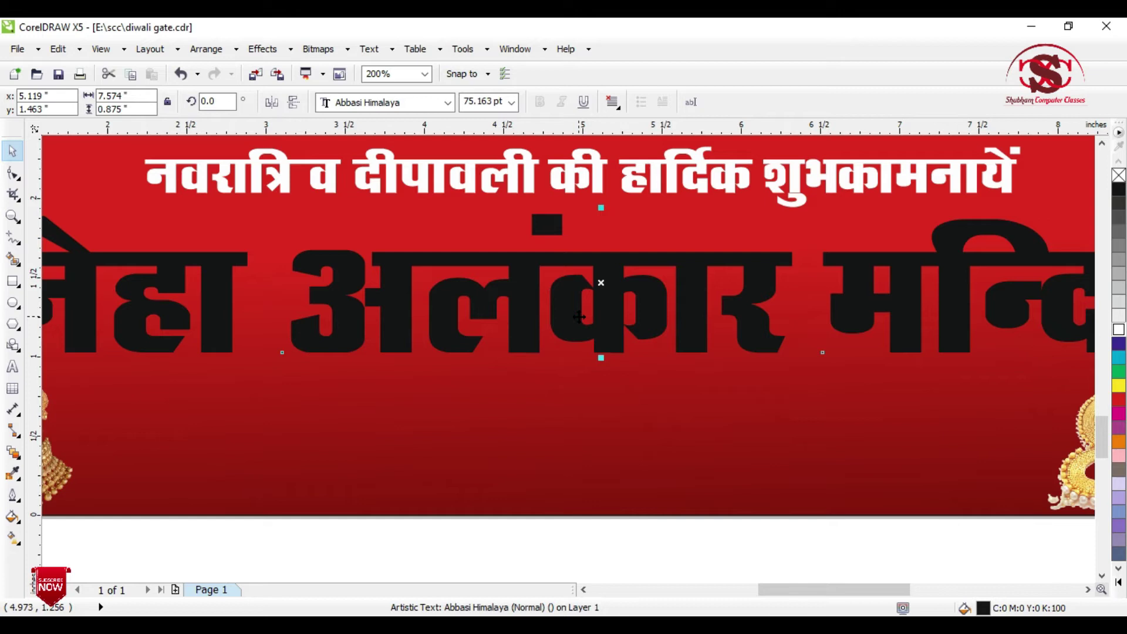
pyautogui.press('g')
pyautogui.moveTo(608, 255); pyautogui.dragTo(608, 352)
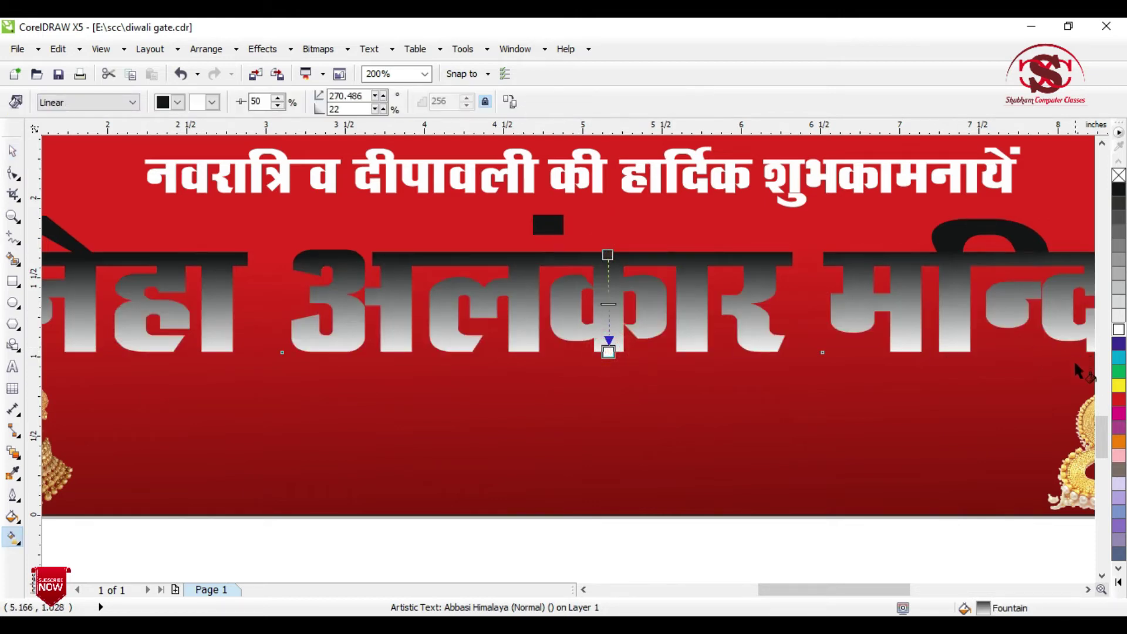
pyautogui.moveTo(1116, 385); pyautogui.dragTo(608, 352)
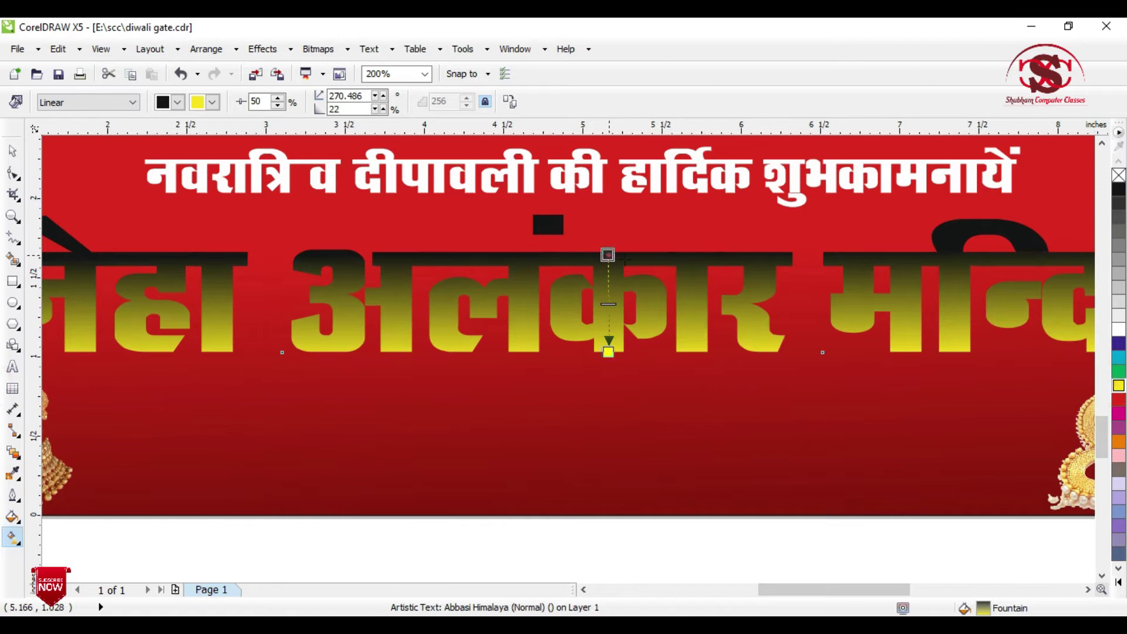
pyautogui.click(1119, 330)
pyautogui.moveTo(607, 256); pyautogui.dragTo(609, 268)
pyautogui.scroll(-1, 609, 267)
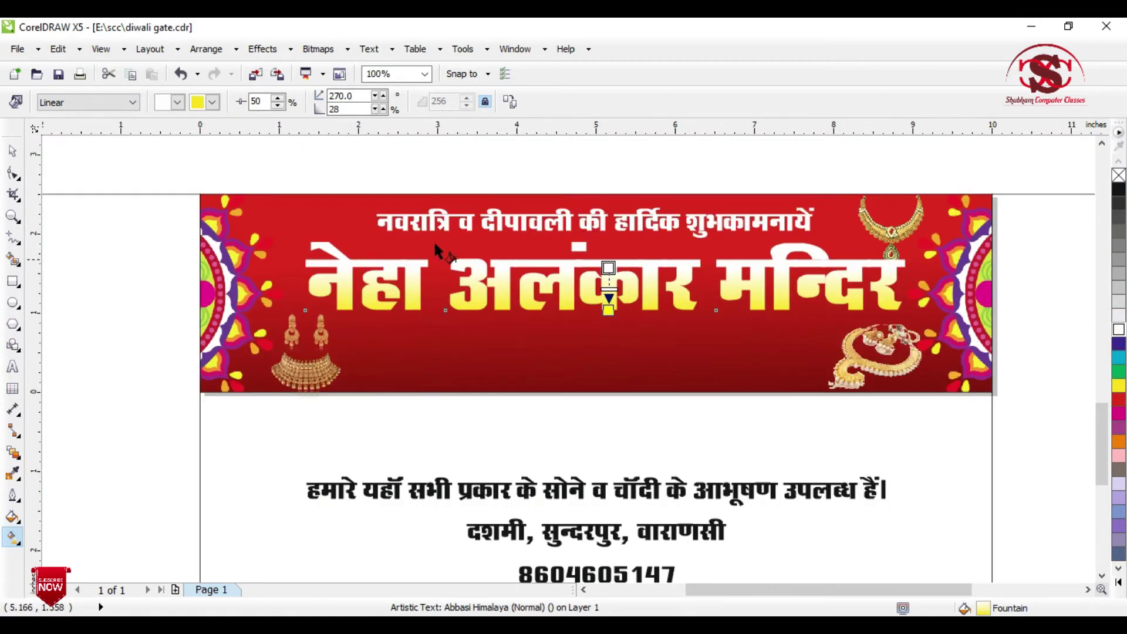
# - Add a thin black outline to the gradient-filled shop name
pyautogui.click(11, 141)
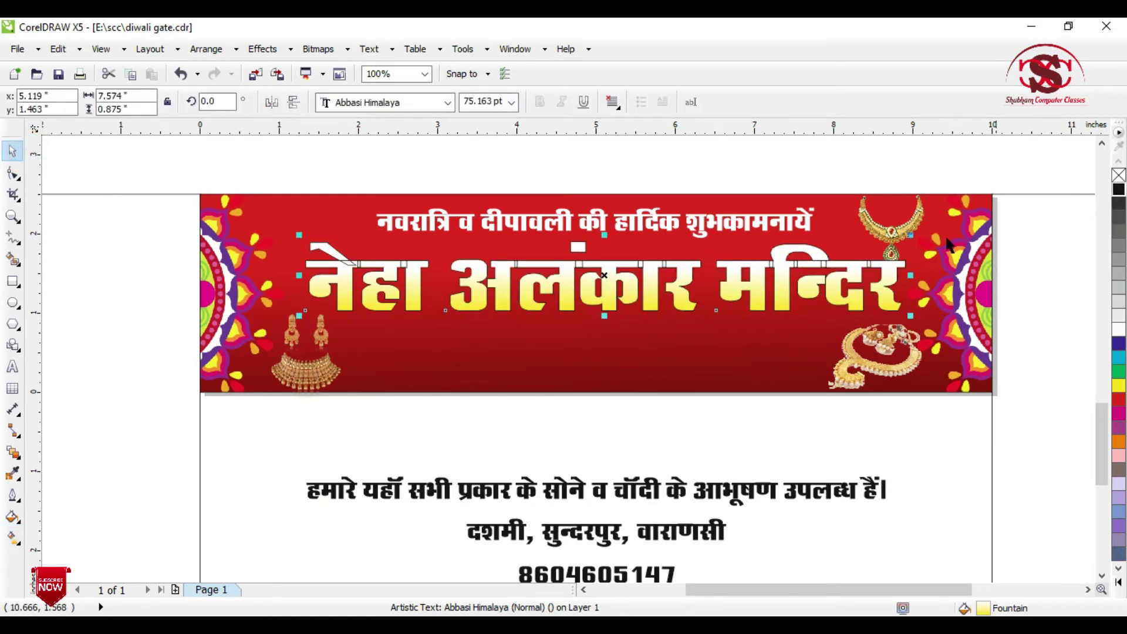
pyautogui.scroll(1, 599, 287)
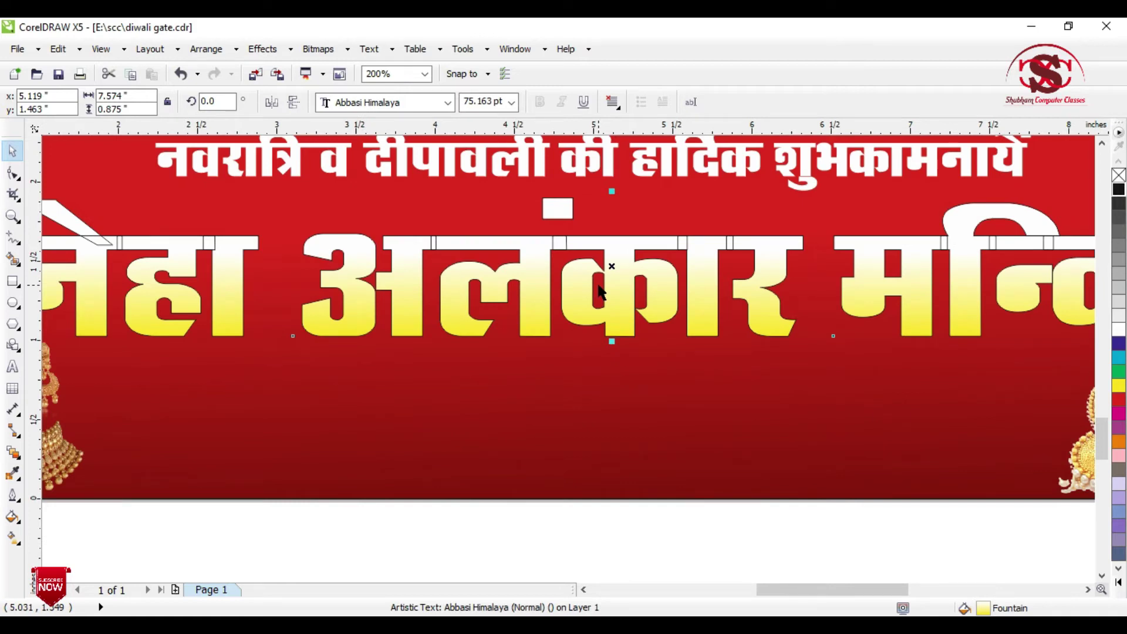
# - Set the shop name's black outline width to 3.0 pt and place the outline behind the fill
pyautogui.press('F12')
pyautogui.click(472, 233)
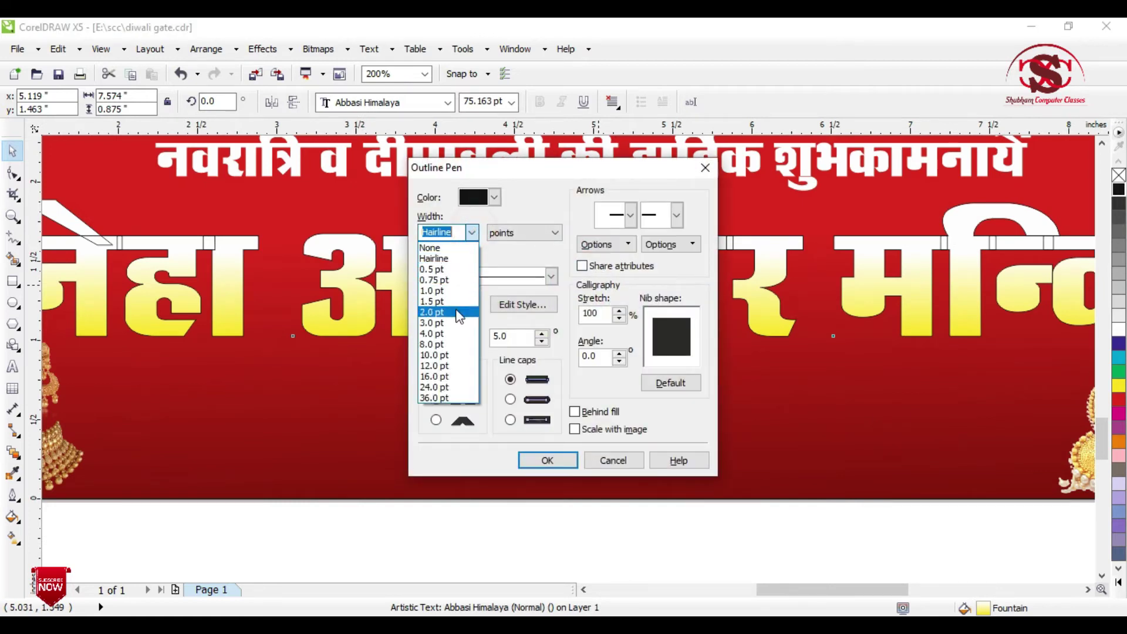
pyautogui.click(455, 322)
pyautogui.click(576, 411)
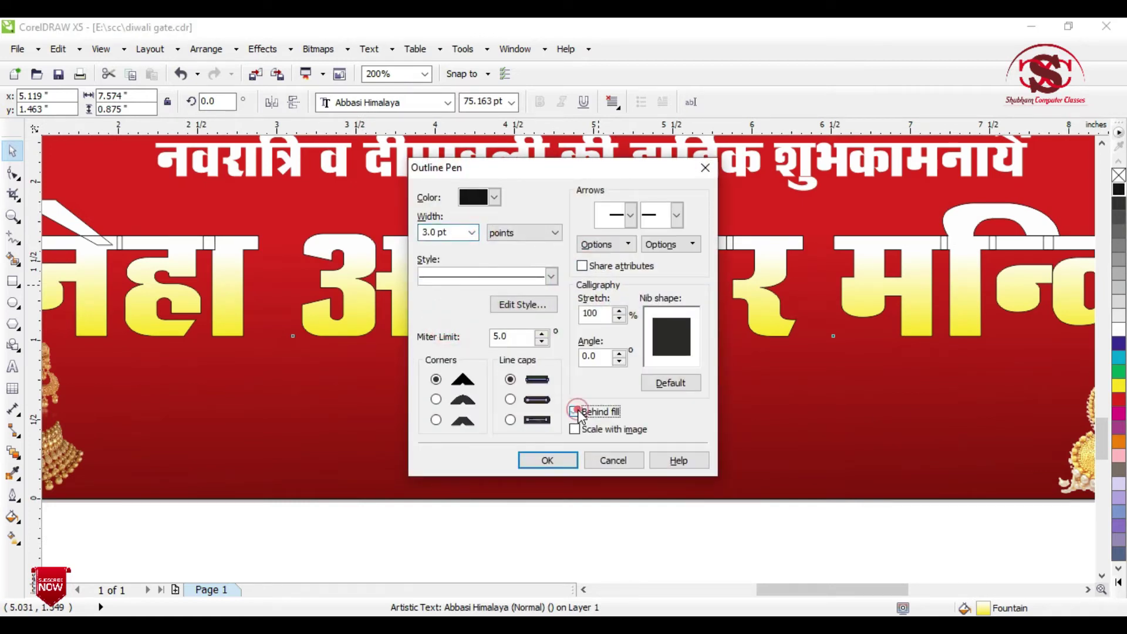
pyautogui.click(561, 457)
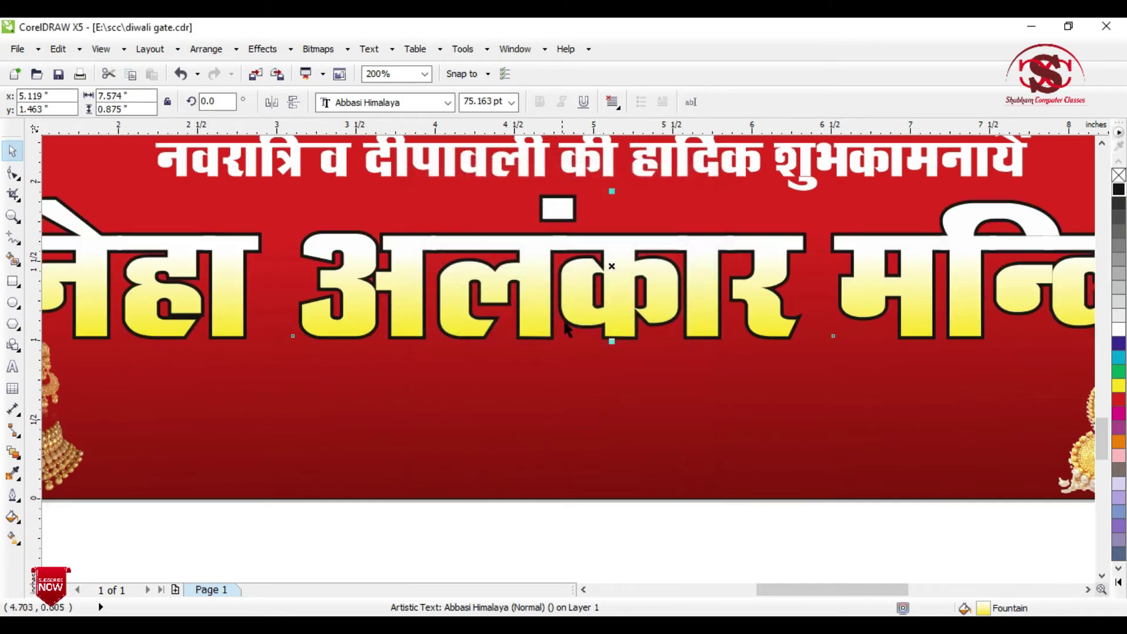
# - Centre the shop name horizontally on the red banner
pyautogui.scroll(-2, 565, 328)
pyautogui.keyDown('shift'); pyautogui.click(575, 368); pyautogui.keyUp('shift')
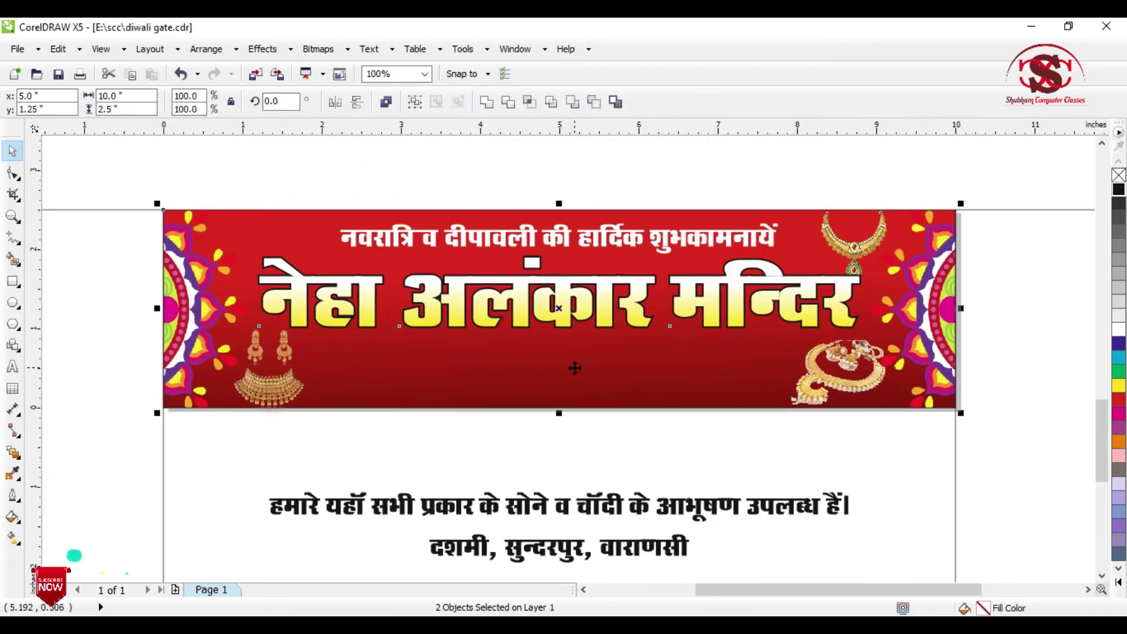
pyautogui.click(615, 164)
# - Move the jewellery tagline onto the banner beneath the shop name, shrink it to about 18 pt and fill it white
pyautogui.scroll(-1, 612, 176)
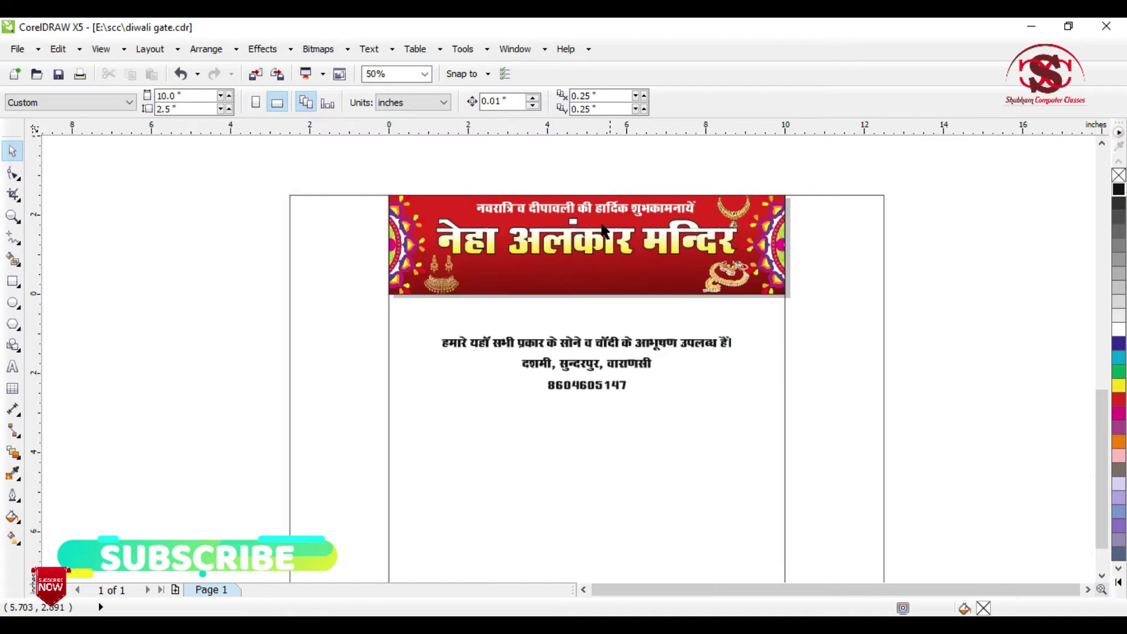
pyautogui.click(588, 341)
pyautogui.scroll(1, 587, 341)
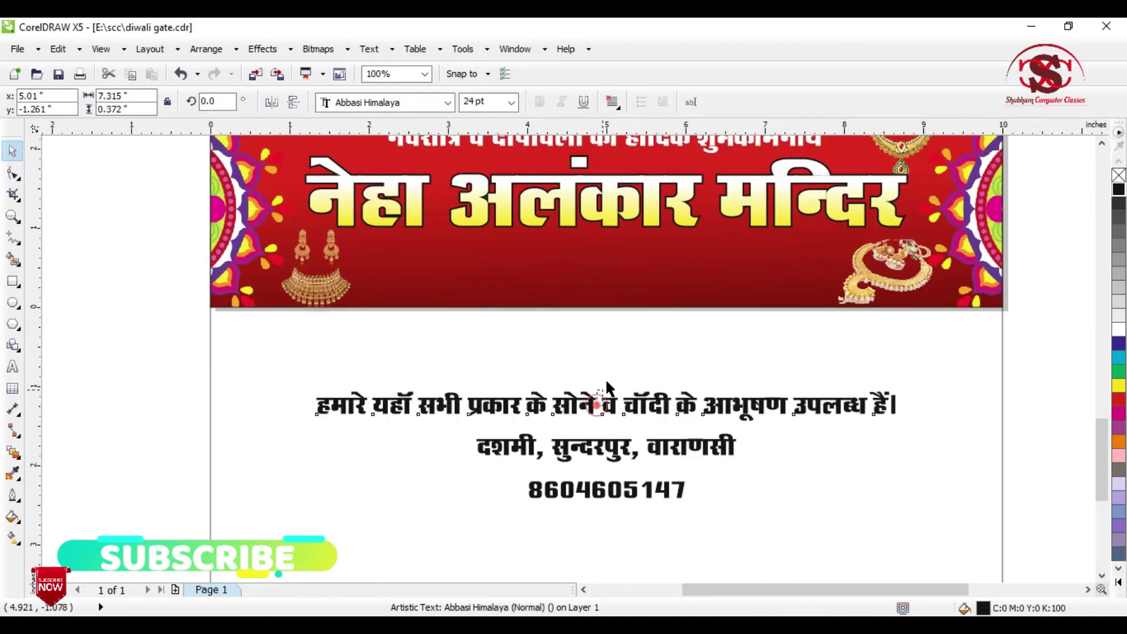
pyautogui.click(616, 405)
pyautogui.moveTo(659, 402); pyautogui.dragTo(700, 248)
pyautogui.moveTo(944, 284); pyautogui.dragTo(798, 276)
pyautogui.moveTo(721, 259); pyautogui.dragTo(740, 254)
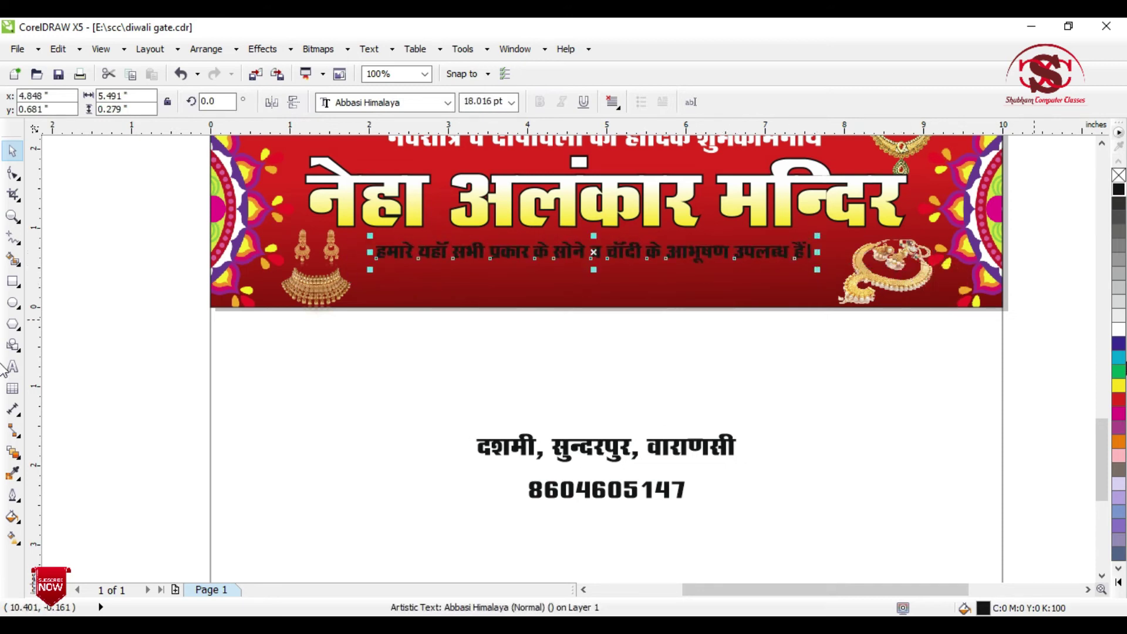
pyautogui.scroll(1, 371, 254)
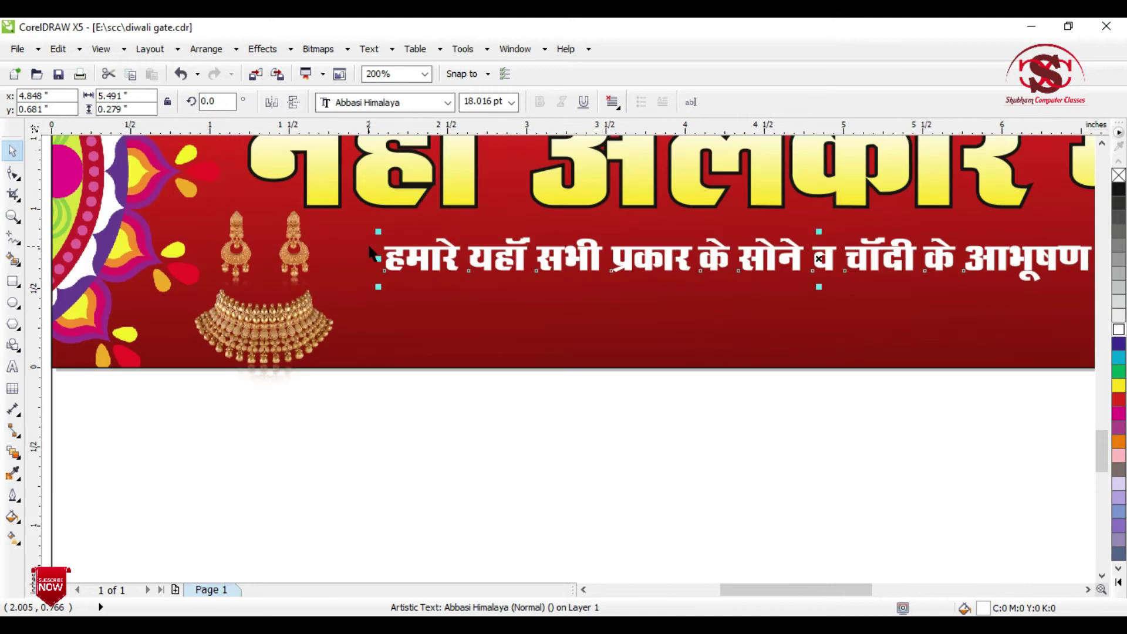
# - Draw a rectangle about 5.97 × 0.31 inches around the tagline, ending just short of the jewellery images
pyautogui.scroll(-1, 357, 264)
pyautogui.scroll(1, 430, 248)
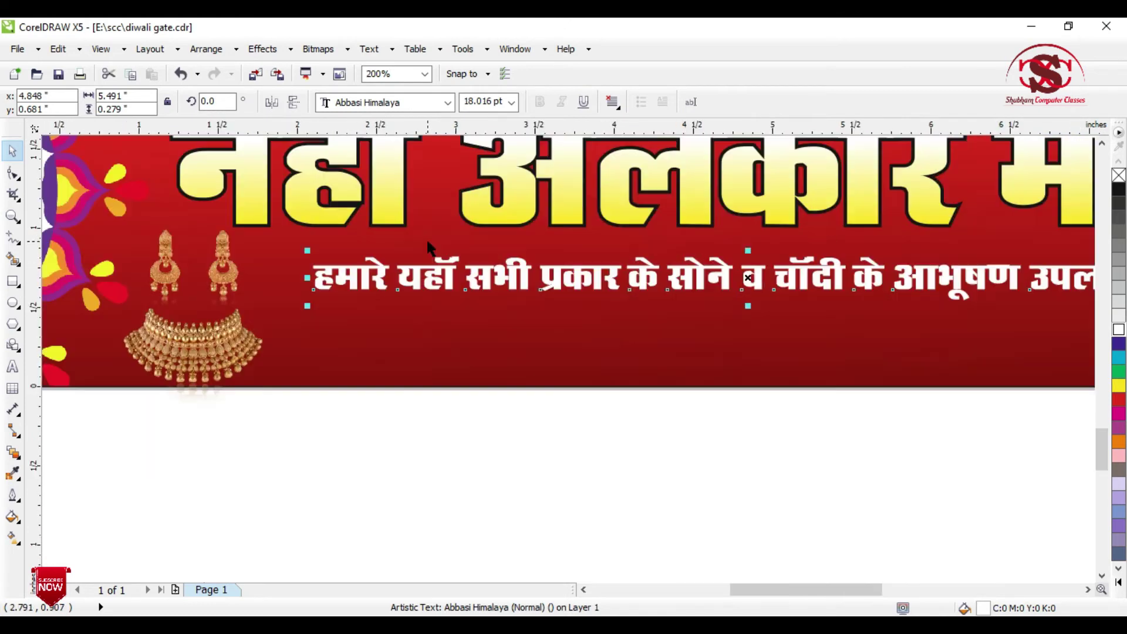
pyautogui.click(13, 282)
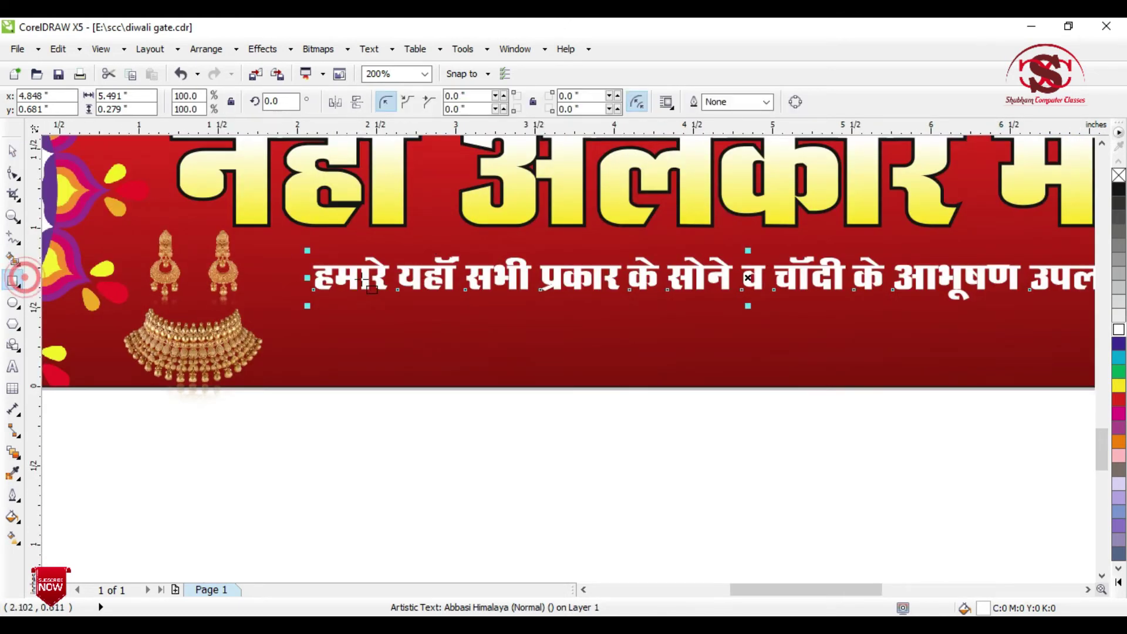
pyautogui.scroll(-1, 285, 257)
pyautogui.moveTo(255, 250); pyautogui.dragTo(805, 273)
pyautogui.click(12, 151)
pyautogui.scroll(2, 850, 265)
pyautogui.moveTo(761, 263); pyautogui.dragTo(682, 263)
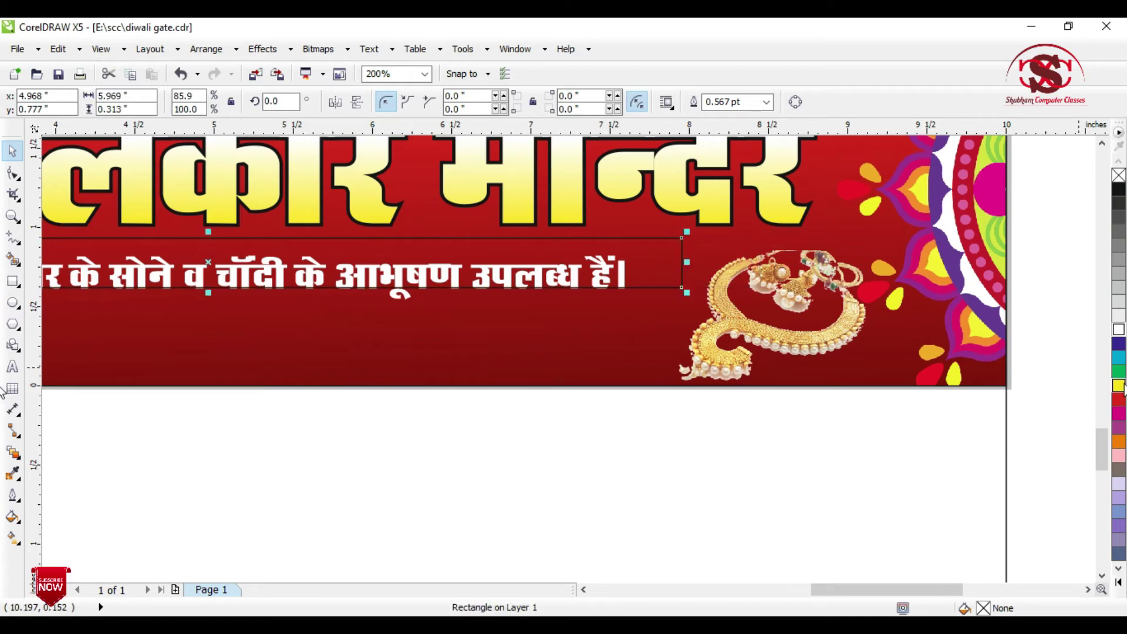
# - Fill the tagline rectangle with golden yellow (C0 M20 Y100 K0) and fully round its ends
pyautogui.click(1118, 583)
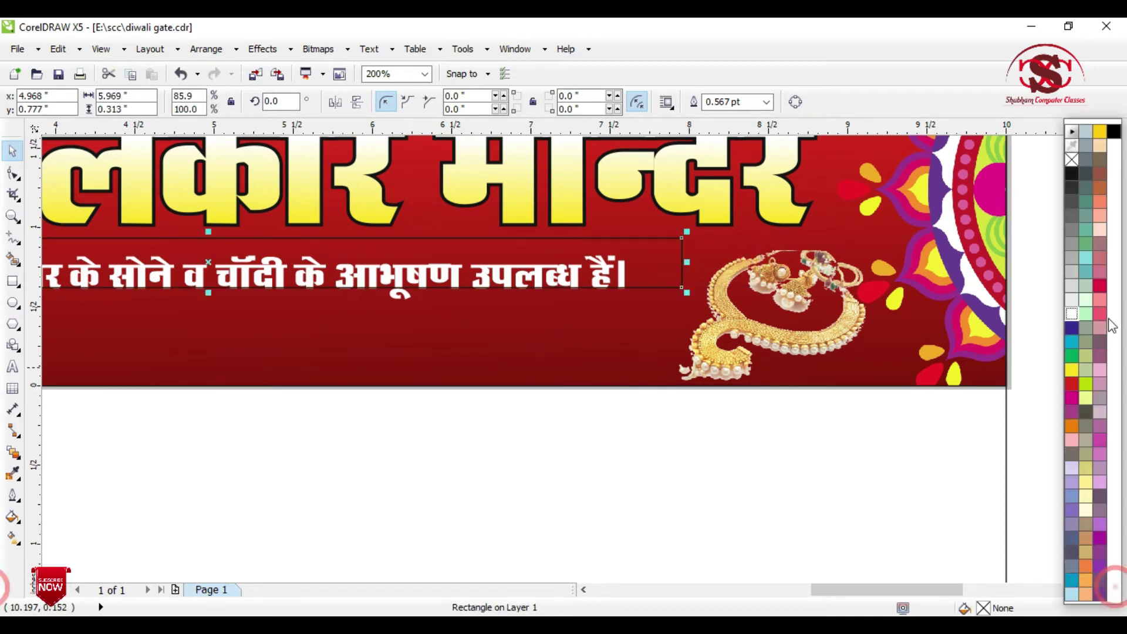
pyautogui.click(1099, 135)
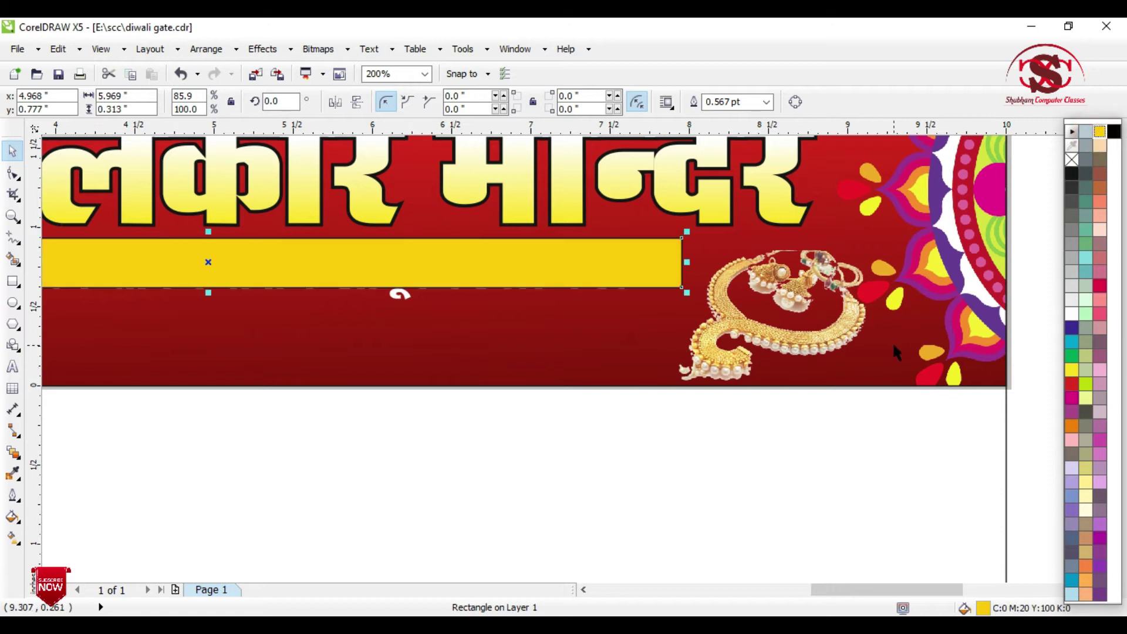
pyautogui.scroll(-1, 892, 341)
pyautogui.scroll(1, 593, 302)
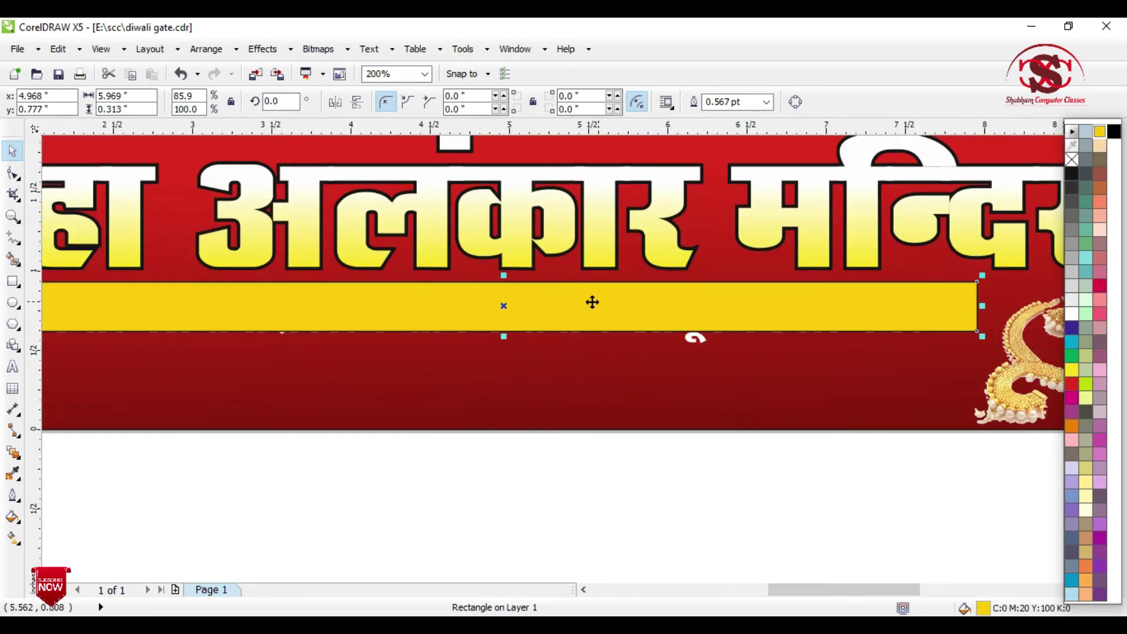
pyautogui.click(13, 174)
pyautogui.moveTo(975, 292); pyautogui.dragTo(951, 294)
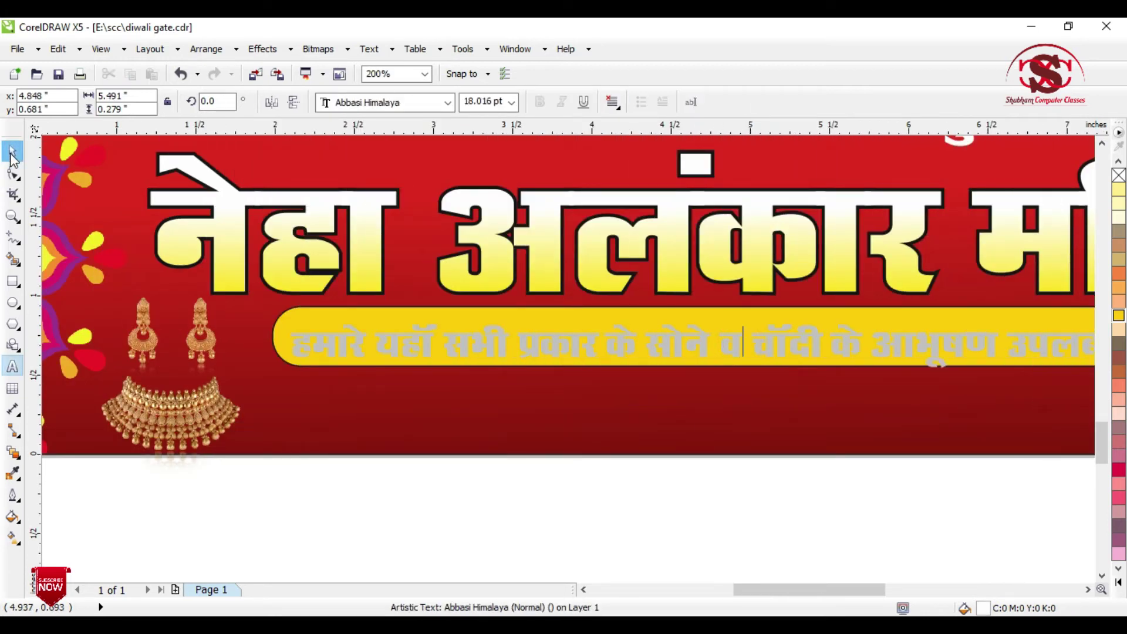
# - Bring the tagline in front of the yellow bar and fill it red (C0 M100 Y100 K0)
pyautogui.click(13, 154)
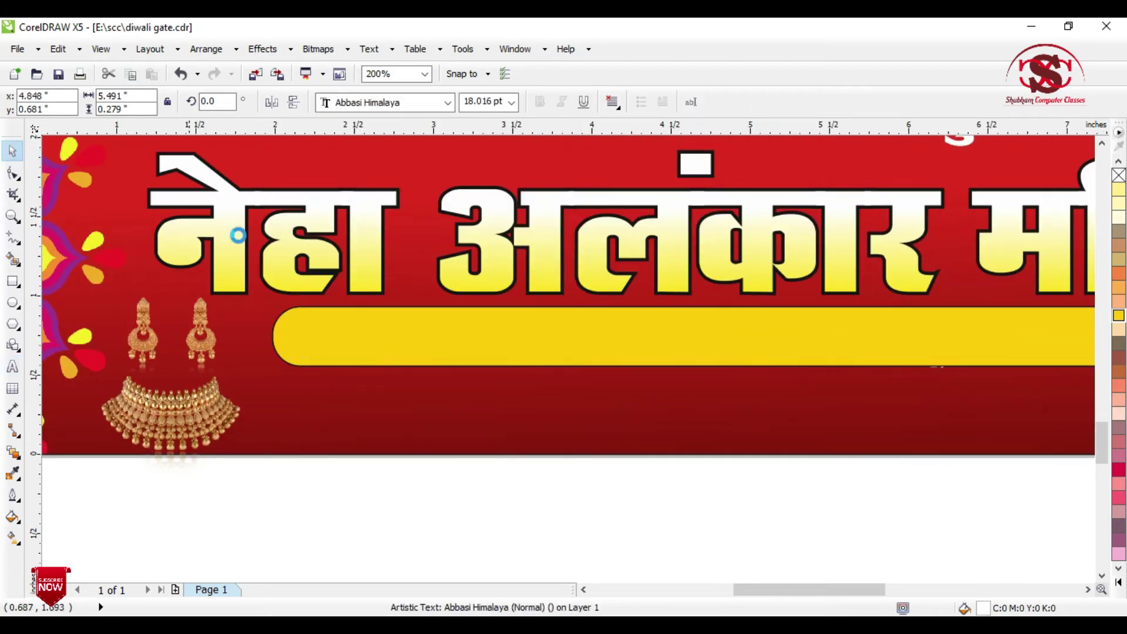
pyautogui.click(1119, 583)
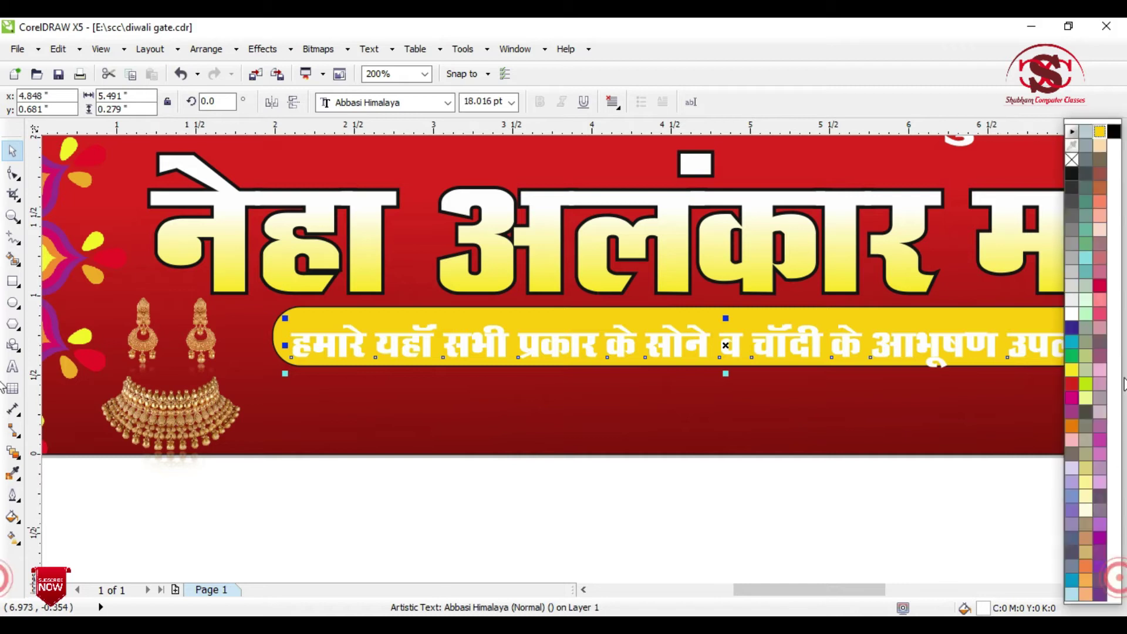
pyautogui.click(1068, 383)
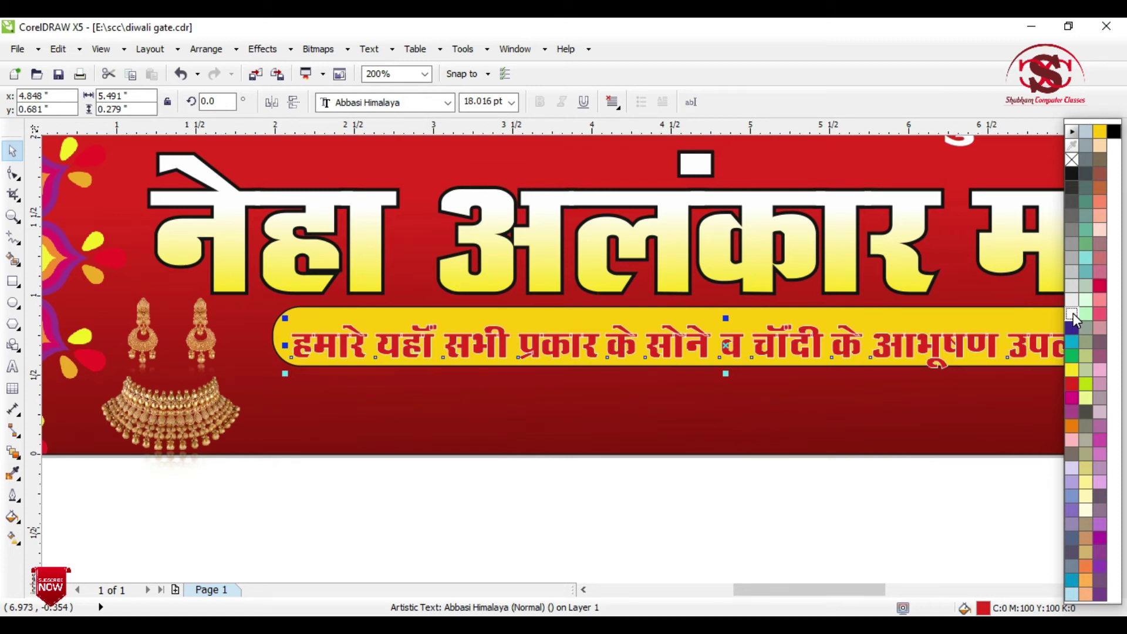
# - Give the red tagline a white 2.0 pt outline placed behind the fill
pyautogui.press('F12')
pyautogui.click(471, 233)
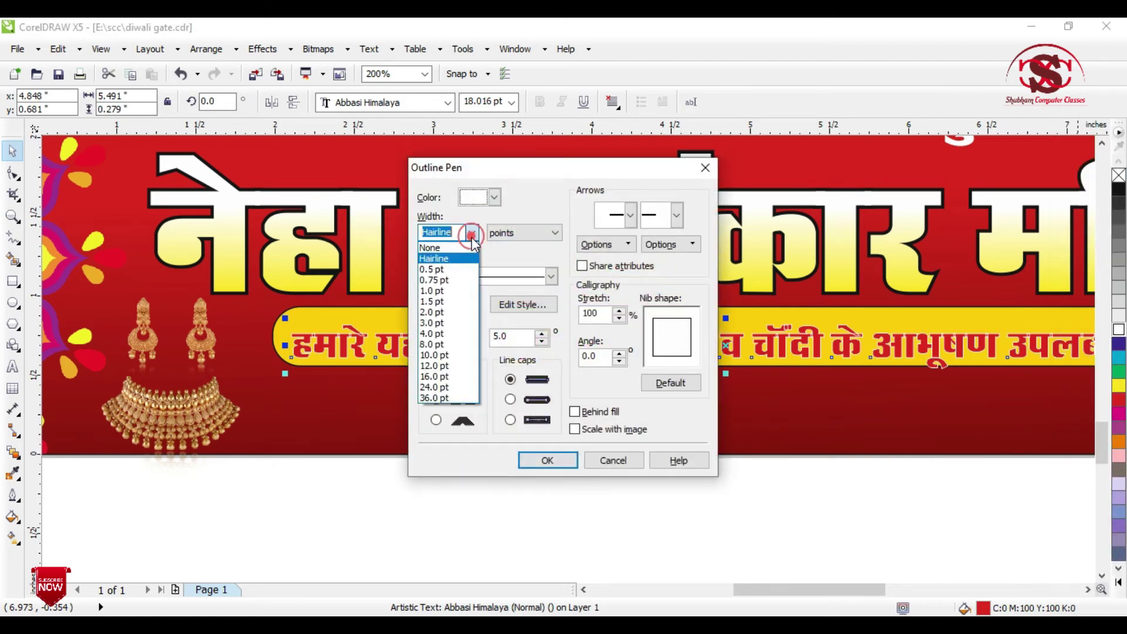
pyautogui.click(445, 306)
pyautogui.click(575, 412)
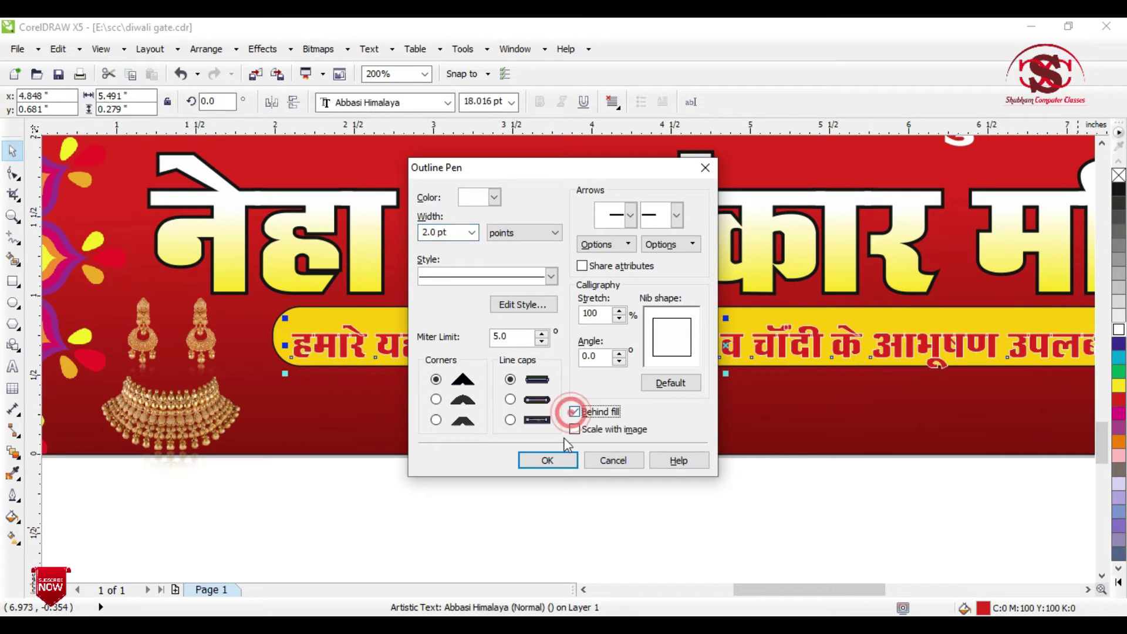
pyautogui.click(548, 460)
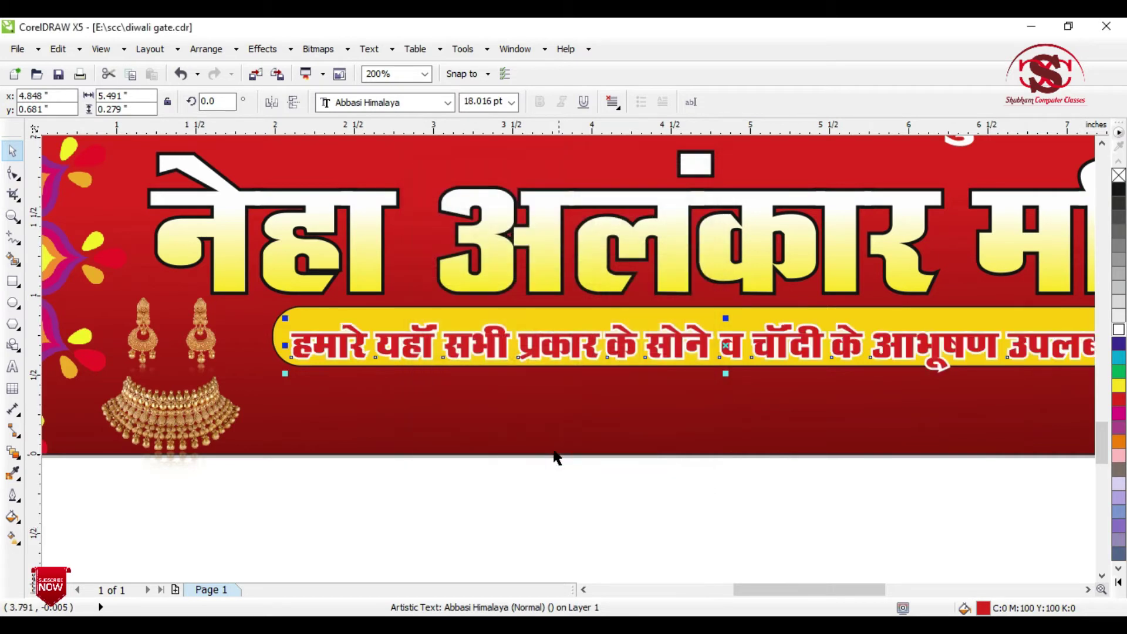
# - Centre the tagline horizontally and vertically within the yellow rounded bar
pyautogui.keyDown('shift'); pyautogui.click(547, 318); pyautogui.keyUp('shift')
pyautogui.press('c')
pyautogui.press('e')
pyautogui.scroll(-1, 555, 379)
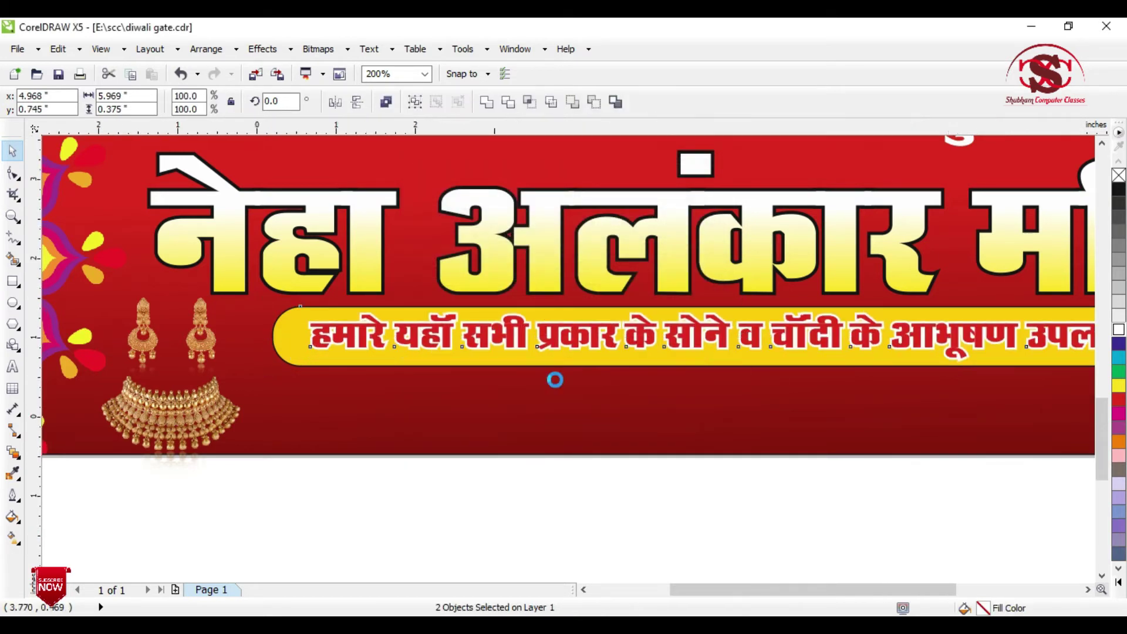
pyautogui.click(620, 464)
# - Remove the black outline from the yellow rounded bar
pyautogui.scroll(2, 442, 367)
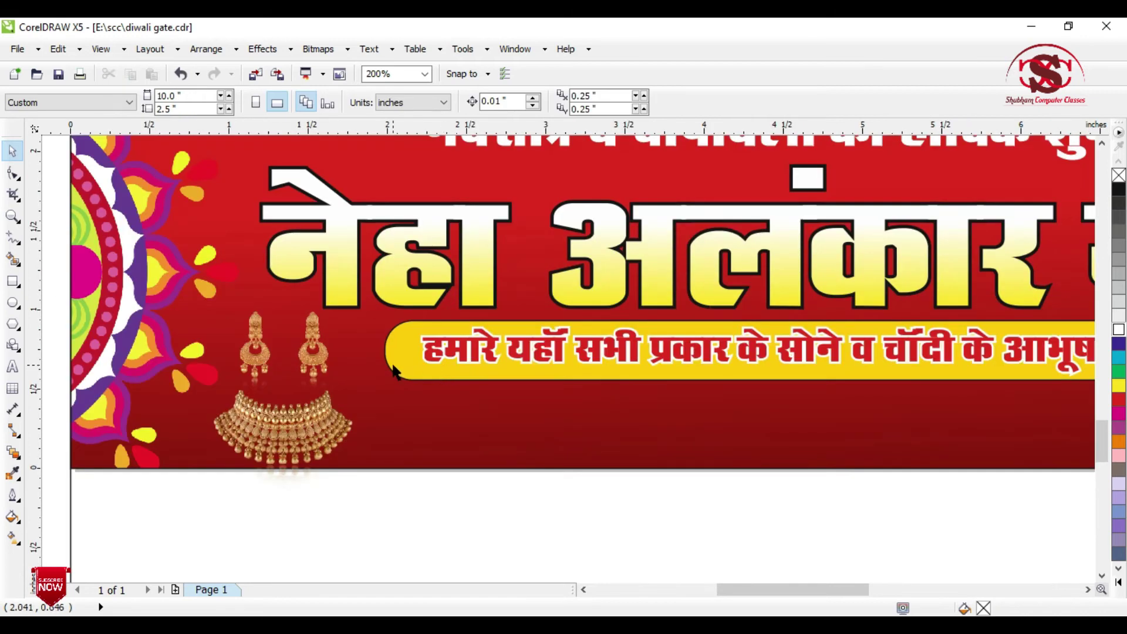
pyautogui.scroll(5, 393, 370)
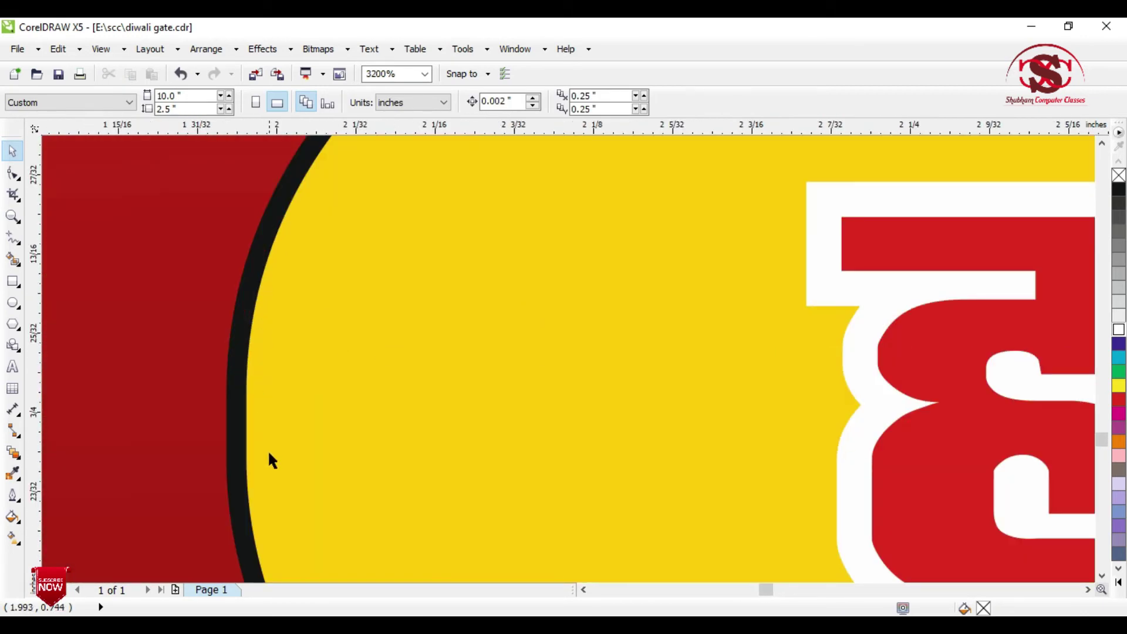
pyautogui.click(324, 308)
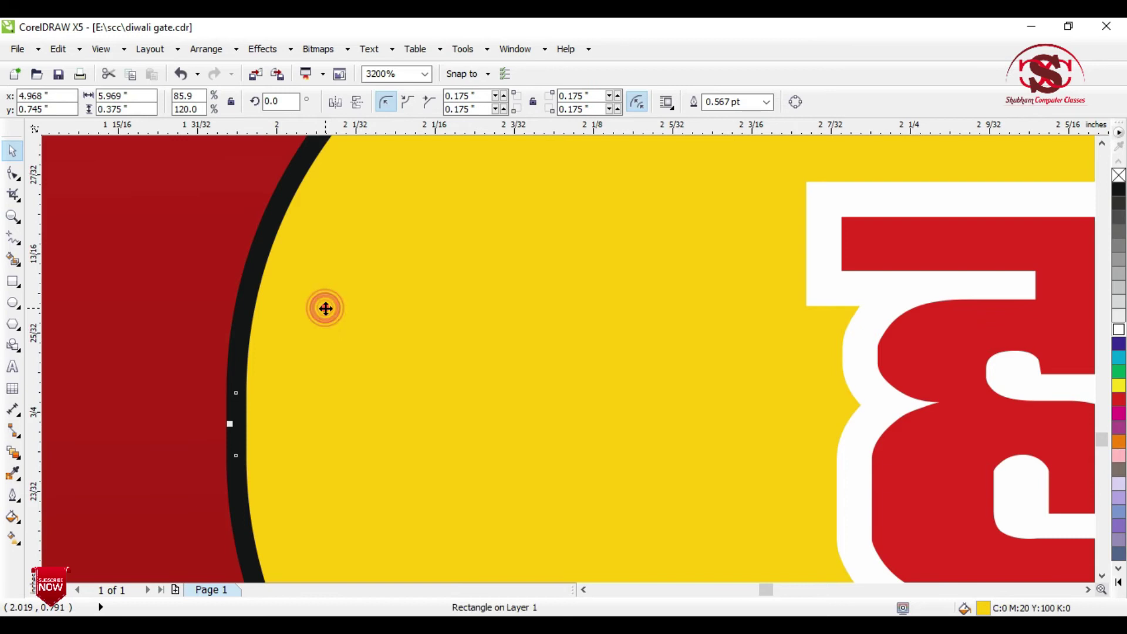
pyautogui.rightClick(1119, 176)
pyautogui.scroll(-5, 700, 227)
# - Centre the tagline and its yellow bar together horizontally on the banner
pyautogui.moveTo(855, 319); pyautogui.dragTo(375, 273)
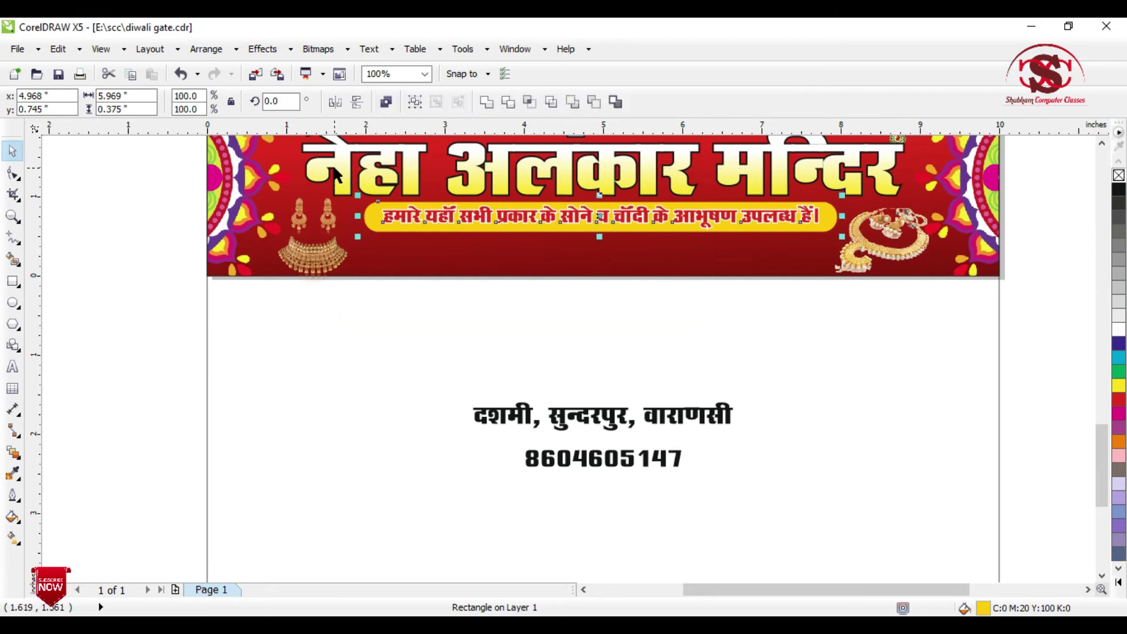
pyautogui.click(455, 262)
pyautogui.click(816, 376)
# - Nudge the tagline and its yellow bar slightly down from the shop name, and dismiss the security notification
pyautogui.moveTo(903, 352); pyautogui.dragTo(313, 191)
pyautogui.scroll(2, 638, 203)
pyautogui.scroll(-4, 631, 209)
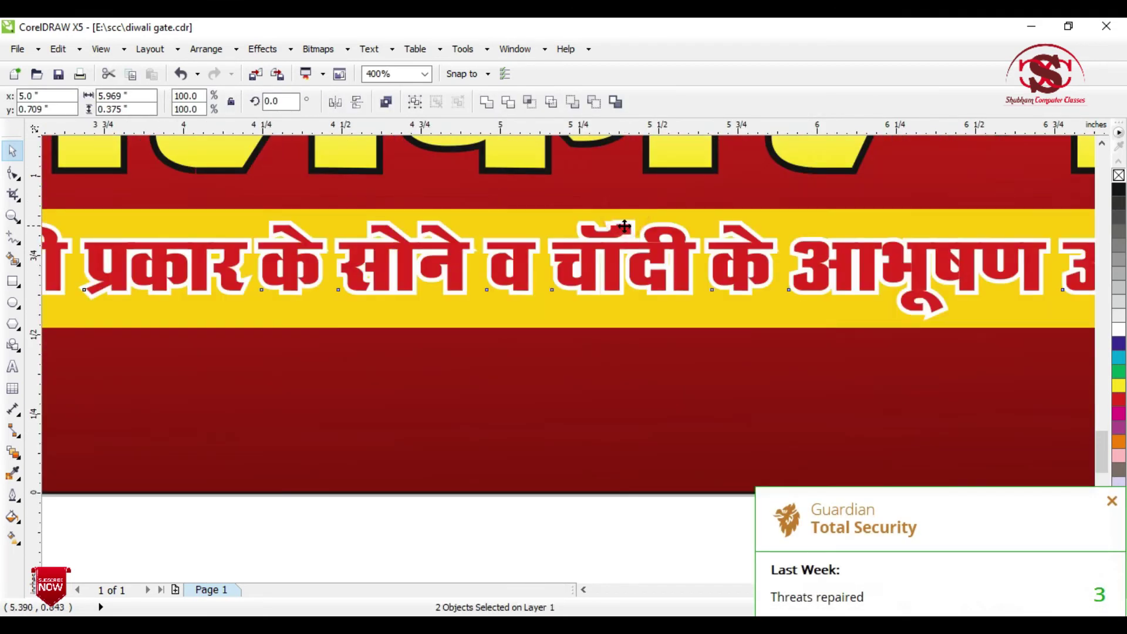
pyautogui.click(731, 350)
pyautogui.scroll(1, 670, 306)
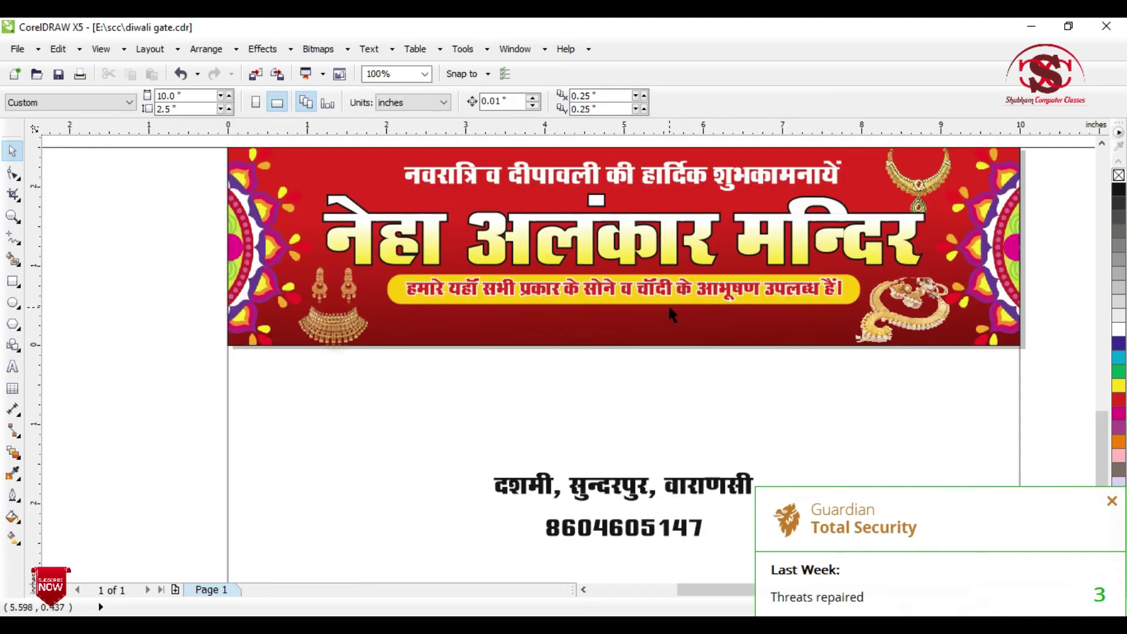
pyautogui.click(1111, 501)
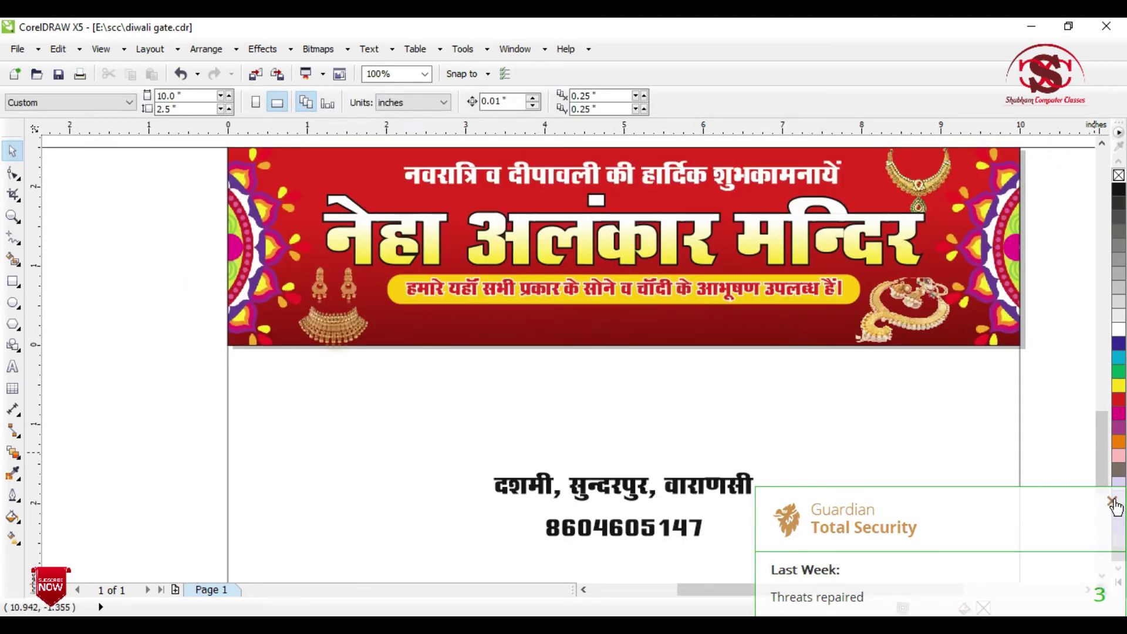
pyautogui.click(901, 415)
# - Arrange the address line and phone number side by side in one row below the banner
pyautogui.click(685, 488)
pyautogui.moveTo(674, 487); pyautogui.dragTo(503, 487)
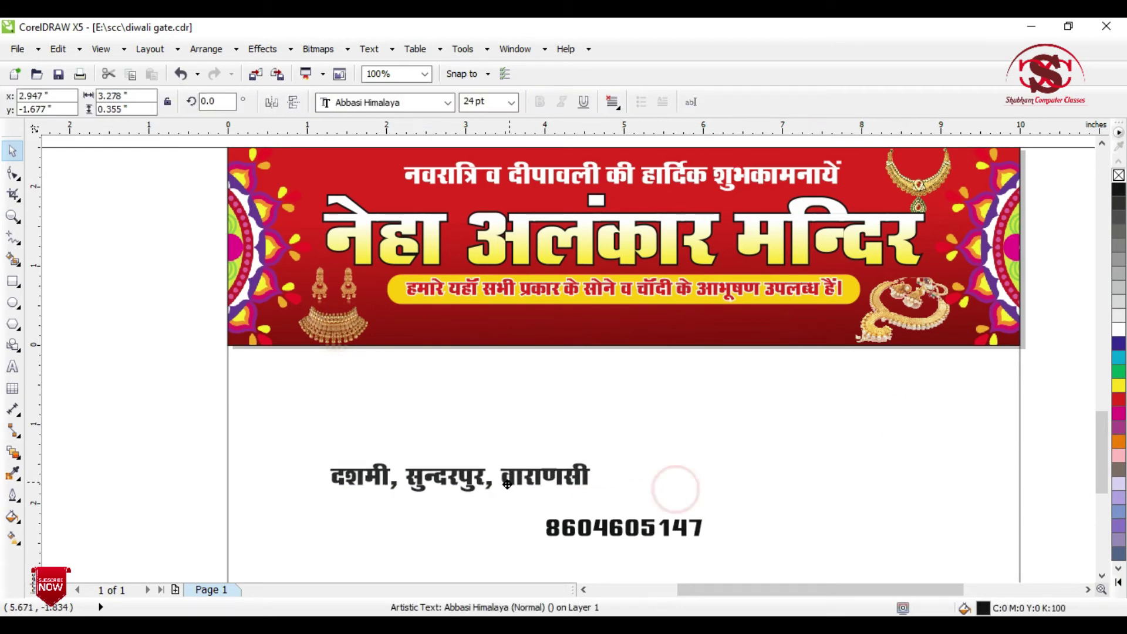
pyautogui.moveTo(639, 530); pyautogui.dragTo(691, 485)
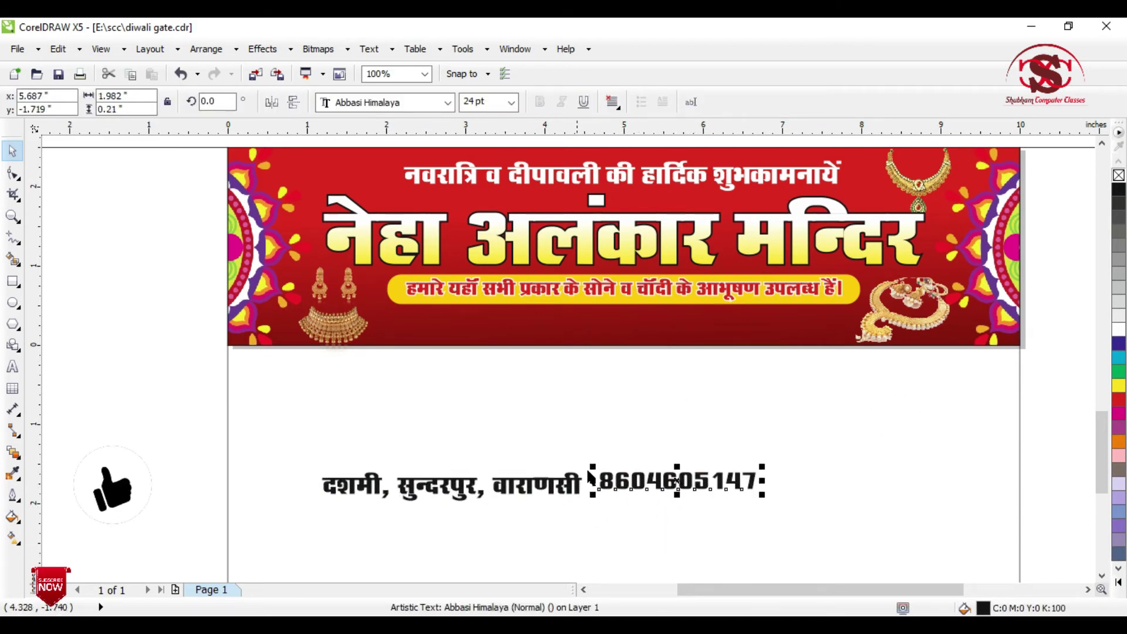
# - Change the phone number's font to Arial Black
pyautogui.scroll(2, 587, 490)
pyautogui.click(414, 106)
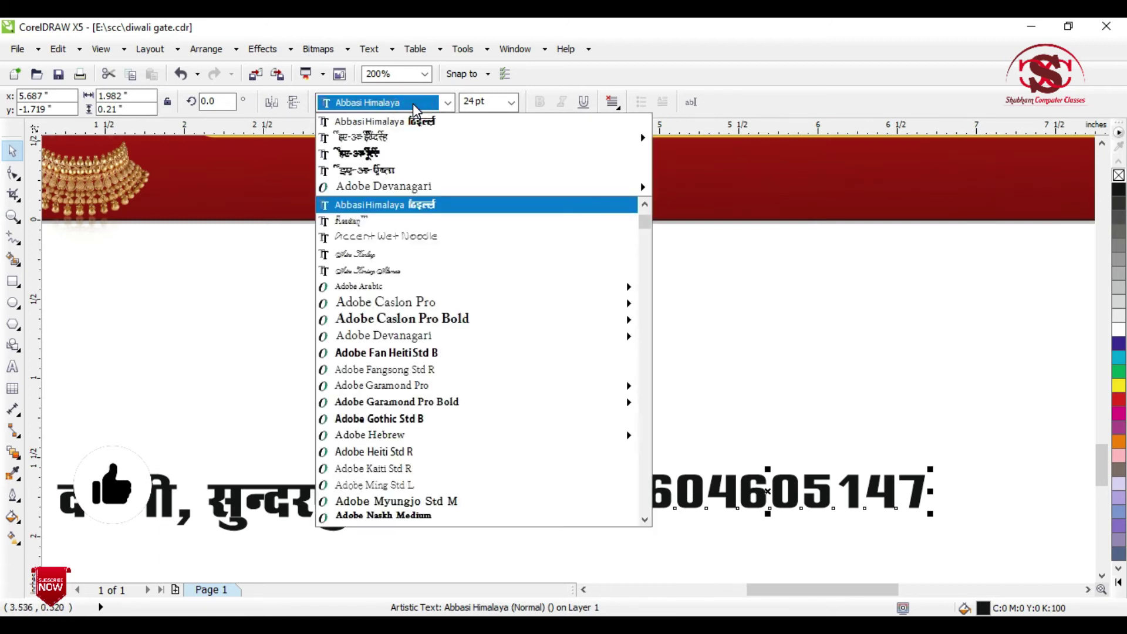
pyautogui.write('arial')
pyautogui.press('Down')
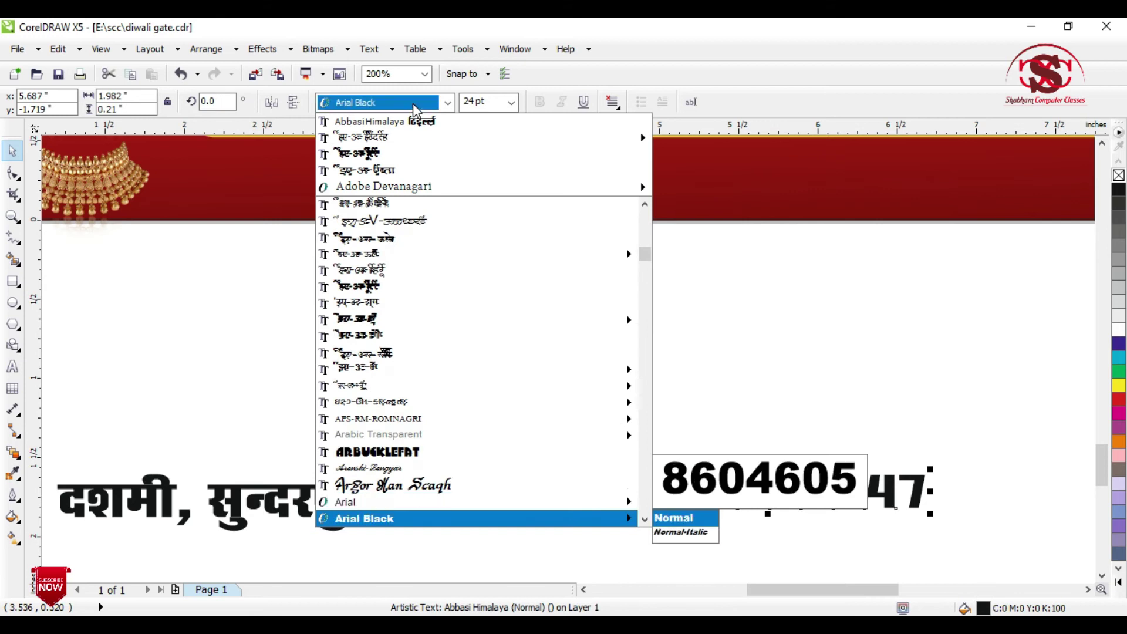
pyautogui.press('Return')
# - Insert a "#" sign followed by a space in front of the phone number
pyautogui.click(624, 483)
pyautogui.doubleClick(624, 483)
pyautogui.write('#')
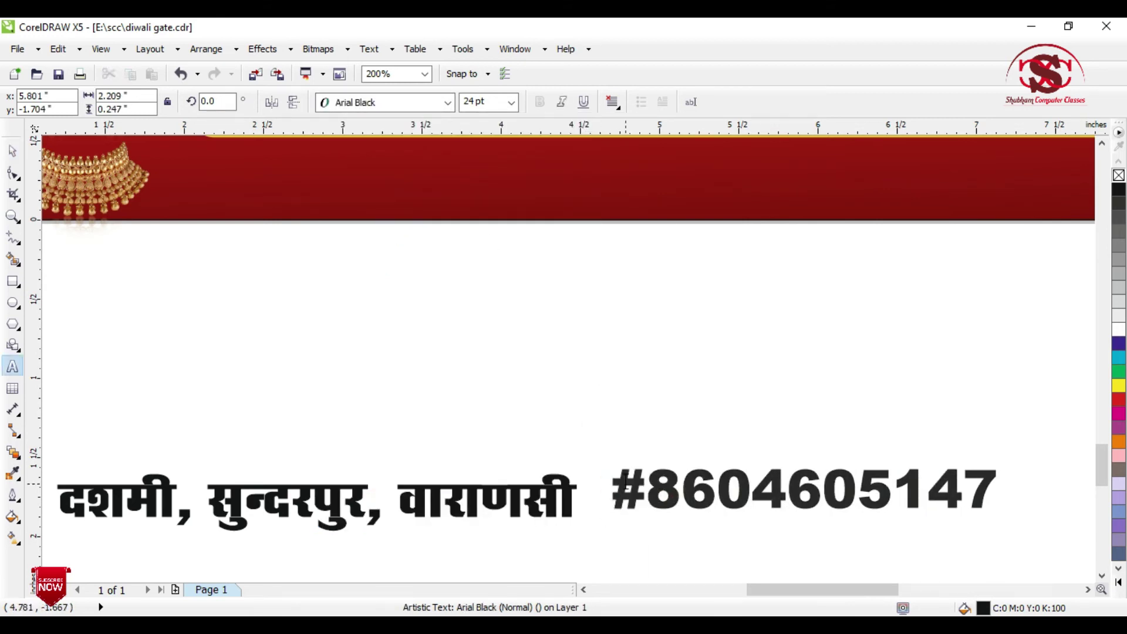
pyautogui.scroll(-2, 756, 430)
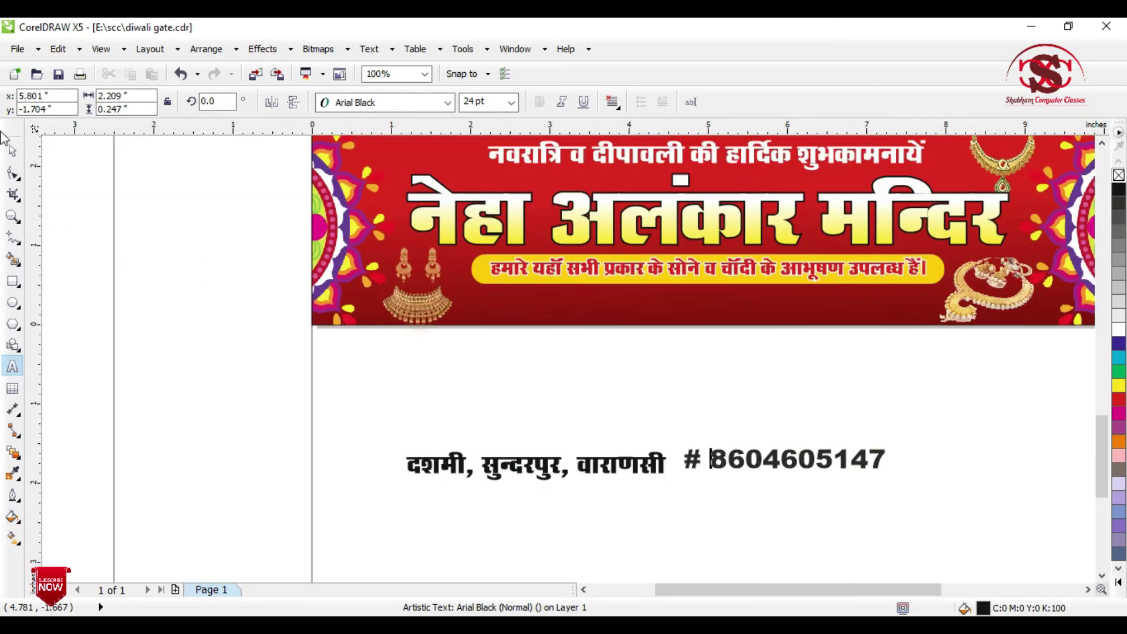
# - Change the address line's font to BHARTIYA HINDI_053
pyautogui.click(12, 151)
pyautogui.click(499, 464)
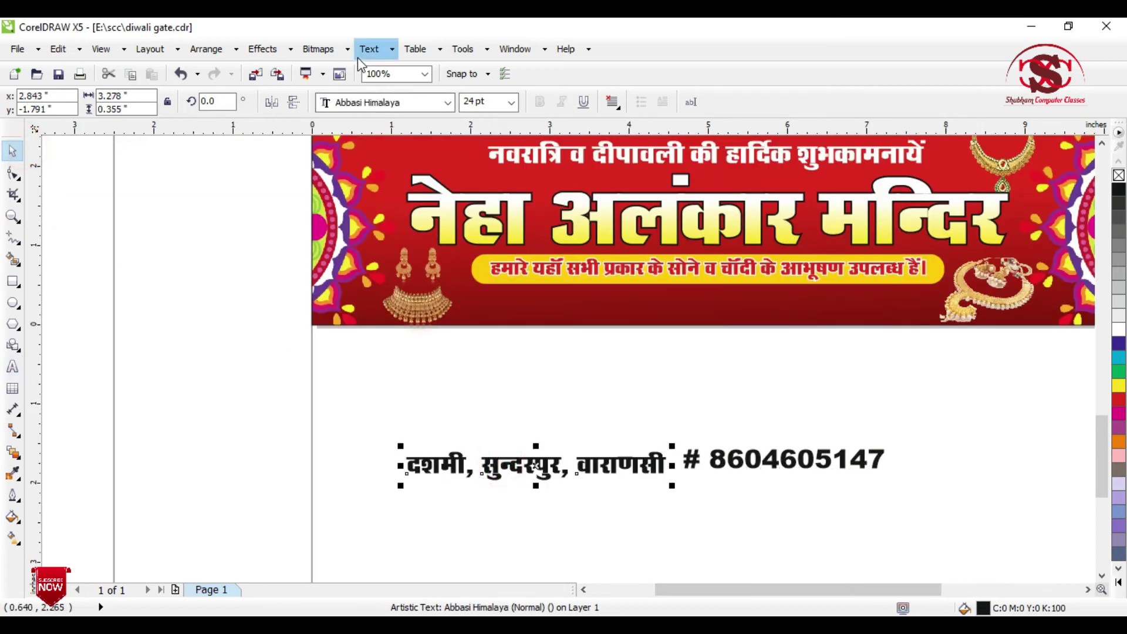
pyautogui.click(376, 102)
pyautogui.write('BHAR')
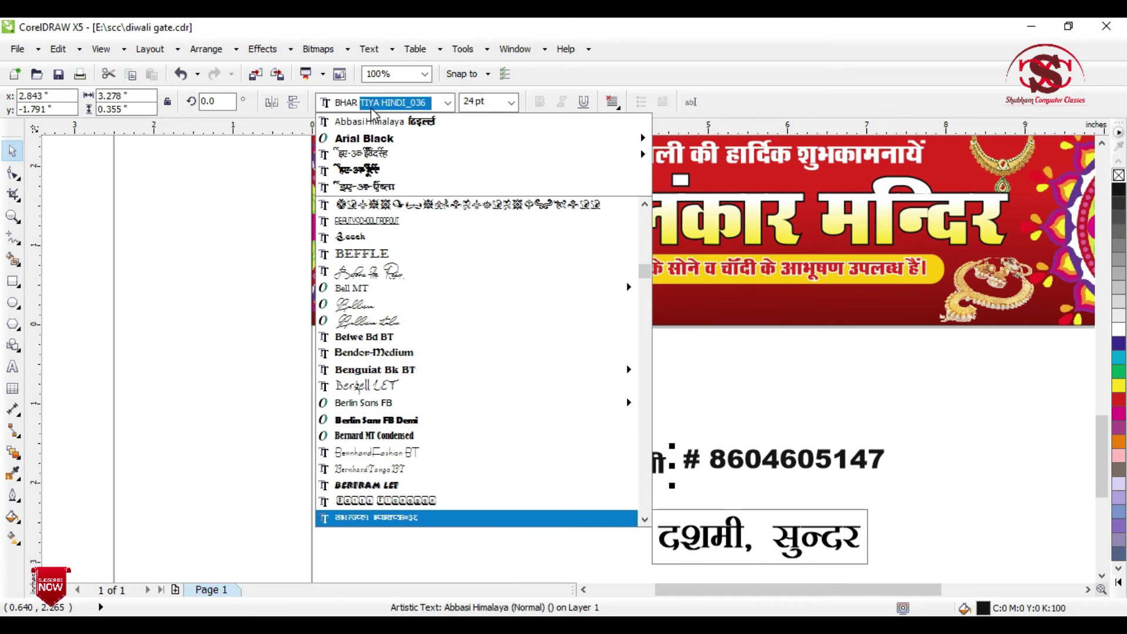
pyautogui.write('T')
pyautogui.press('Down')
pyautogui.press('Down')
pyautogui.press('Down')
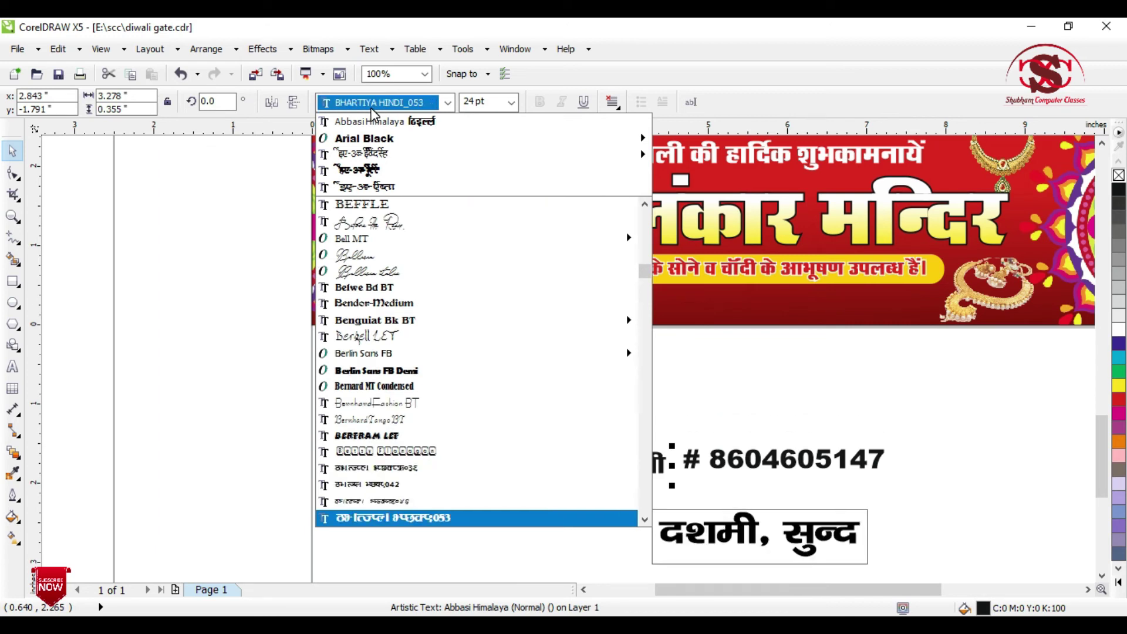
pyautogui.press('Return')
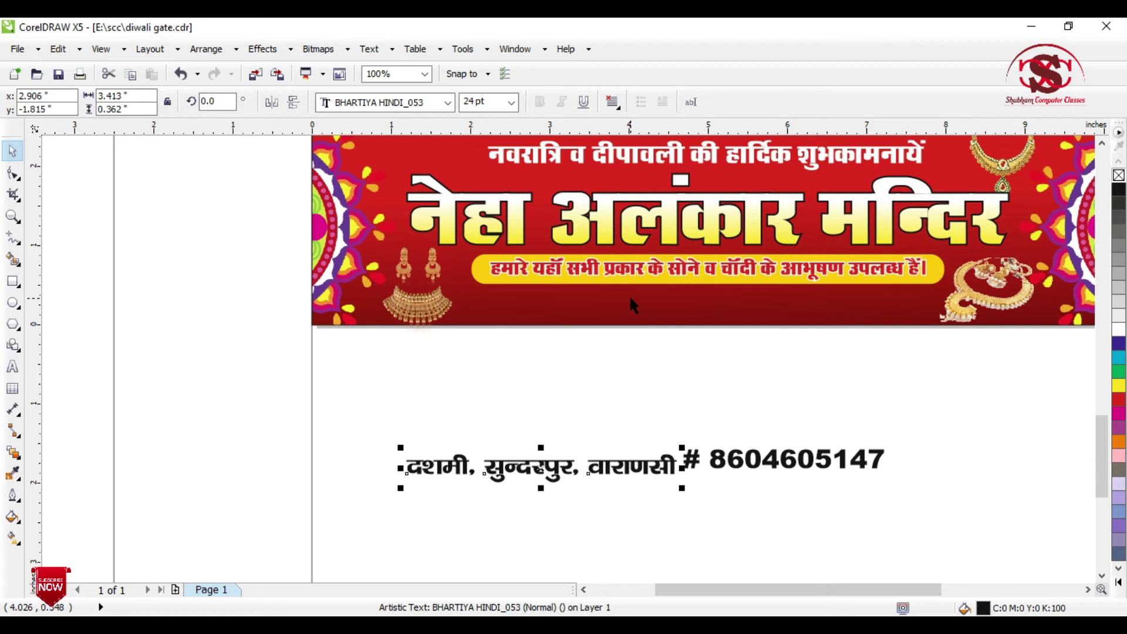
# - Cut the "#" and phone number and paste them at the end of the address text, adjusting the gap before the "#"
pyautogui.moveTo(695, 463); pyautogui.dragTo(702, 484)
pyautogui.scroll(1, 697, 480)
pyautogui.doubleClick(697, 479)
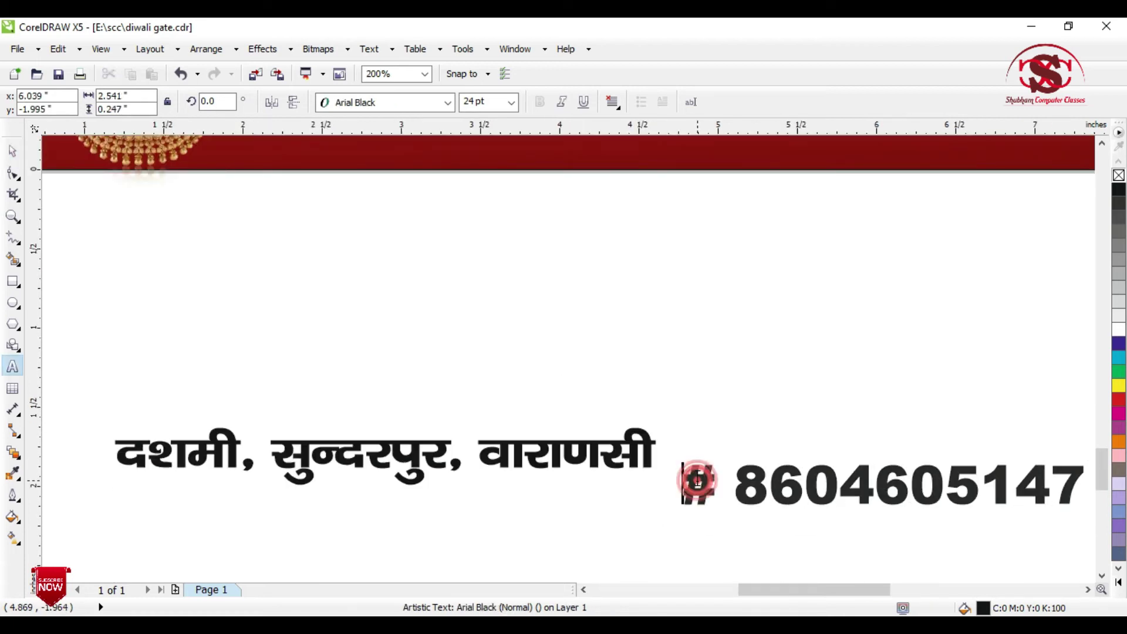
pyautogui.hotkey('ctrl', 'a')
pyautogui.hotkey('ctrl', 'c')
pyautogui.press('Delete')
pyautogui.click(609, 461)
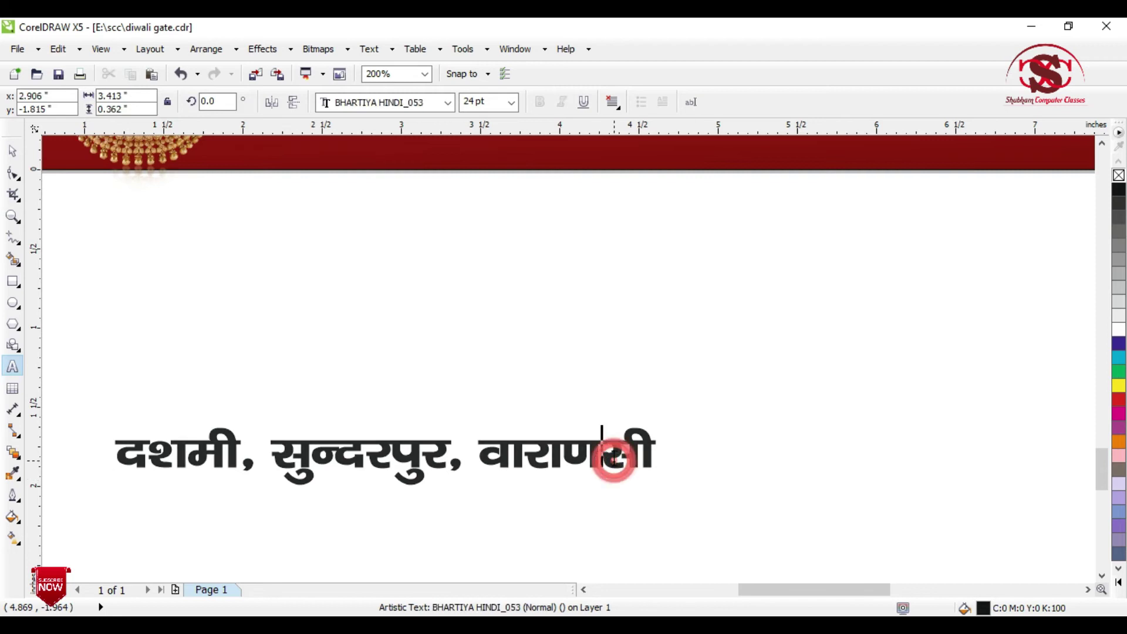
pyautogui.hotkey('ctrl', 'v')
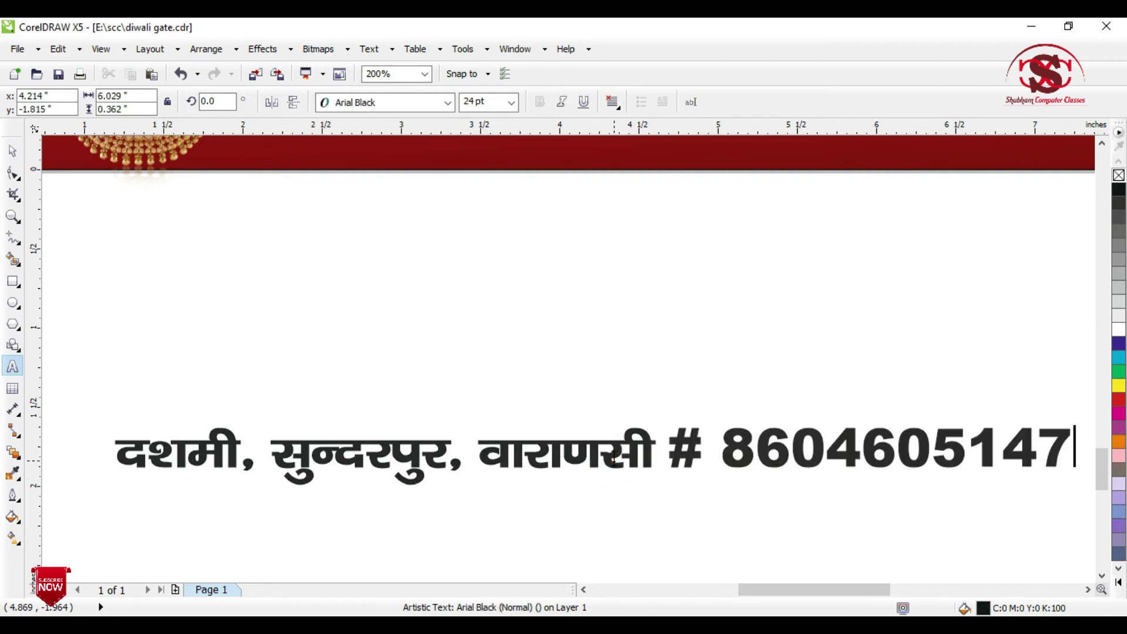
pyautogui.click(668, 447)
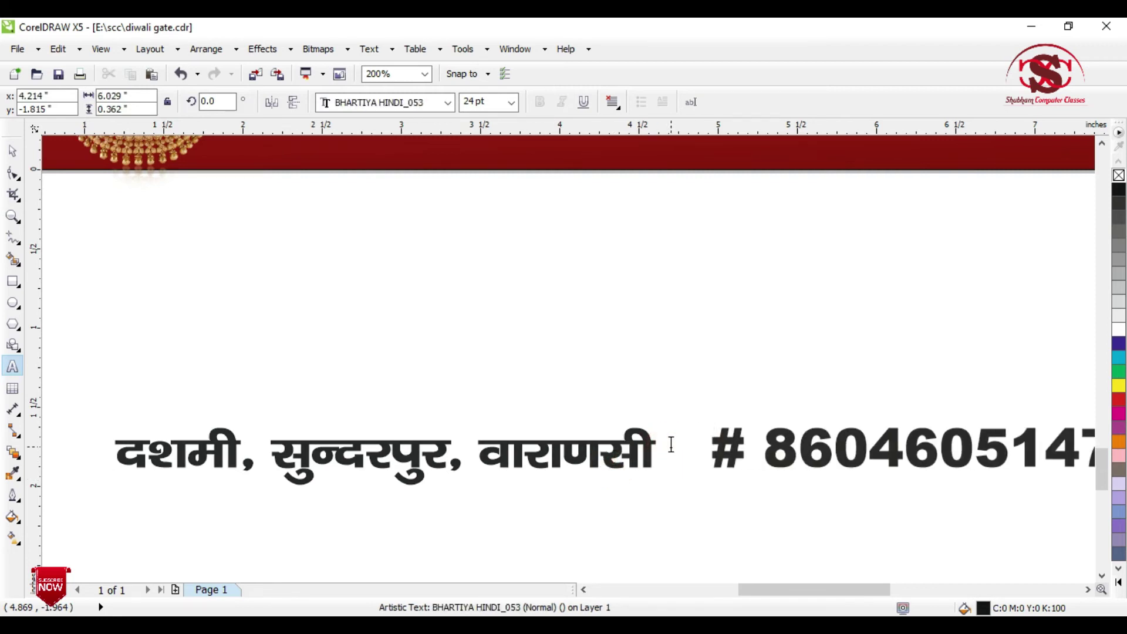
pyautogui.write('प')
pyautogui.press('BackSpace')
pyautogui.press('BackSpace')
# - Place the combined contact line below the yellow tagline bar, scaled to about 5.16 inches wide, filled white and centred horizontally on the banner
pyautogui.click(9, 152)
pyautogui.scroll(-2, 353, 415)
pyautogui.moveTo(452, 436); pyautogui.dragTo(537, 278)
pyautogui.click(1115, 330)
pyautogui.moveTo(812, 256); pyautogui.dragTo(732, 266)
pyautogui.keyDown('shift'); pyautogui.click(746, 279); pyautogui.keyUp('shift')
pyautogui.press('c')
pyautogui.click(545, 342)
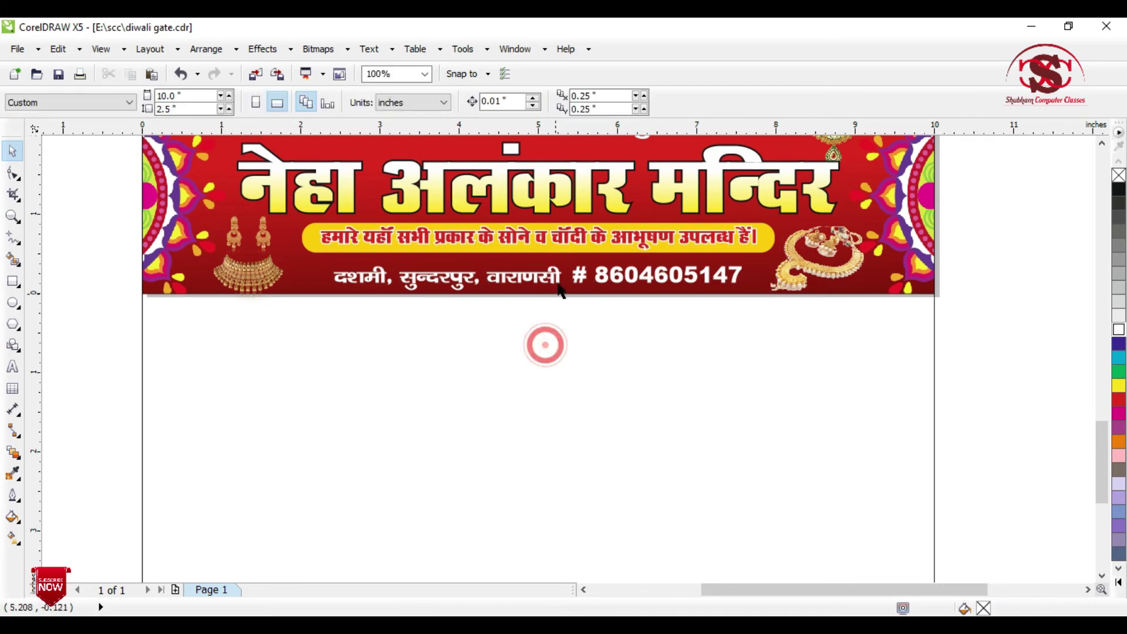
# - Stretch the contact line vertically to about 0.34 inches high, keeping its width
pyautogui.scroll(2, 561, 285)
pyautogui.click(598, 272)
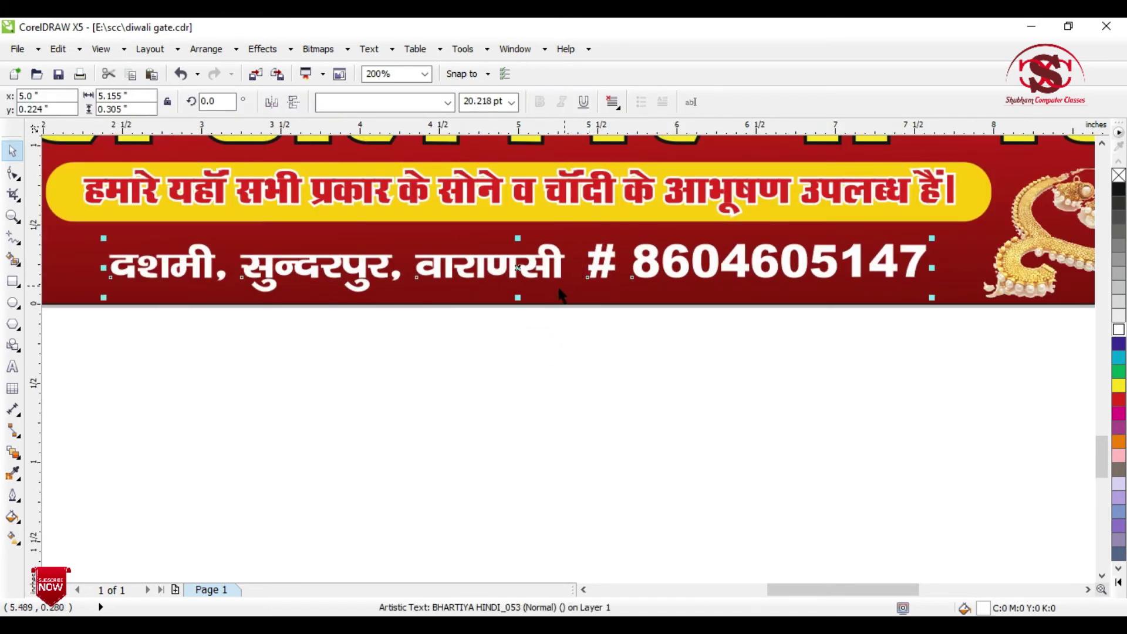
pyautogui.moveTo(516, 298); pyautogui.dragTo(516, 301)
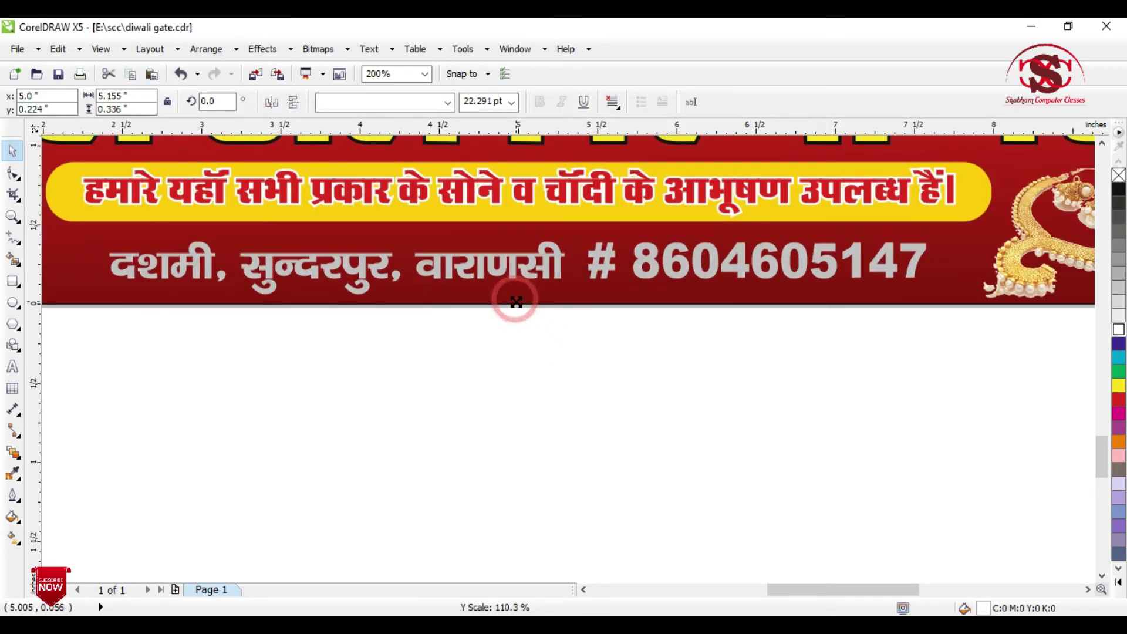
pyautogui.keyDown('shift'); pyautogui.click(579, 292); pyautogui.keyUp('shift')
pyautogui.click(623, 410)
# - Duplicate the complete banner into the empty area left of the gate layout
pyautogui.scroll(-1, 633, 398)
pyautogui.scroll(-2, 628, 419)
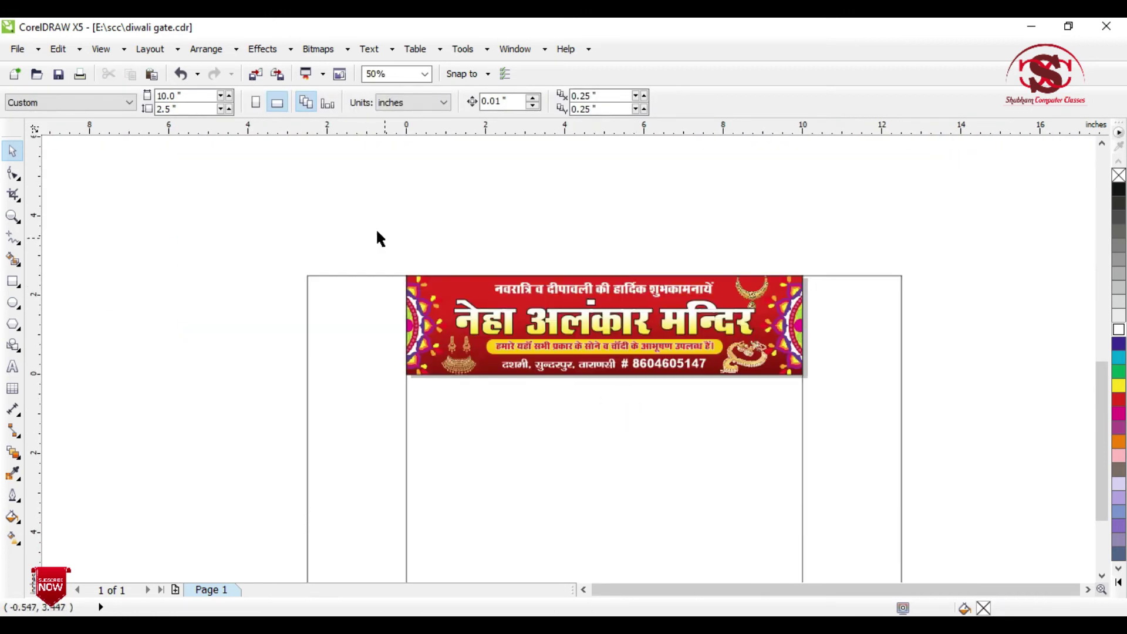
pyautogui.scroll(-1, 550, 217)
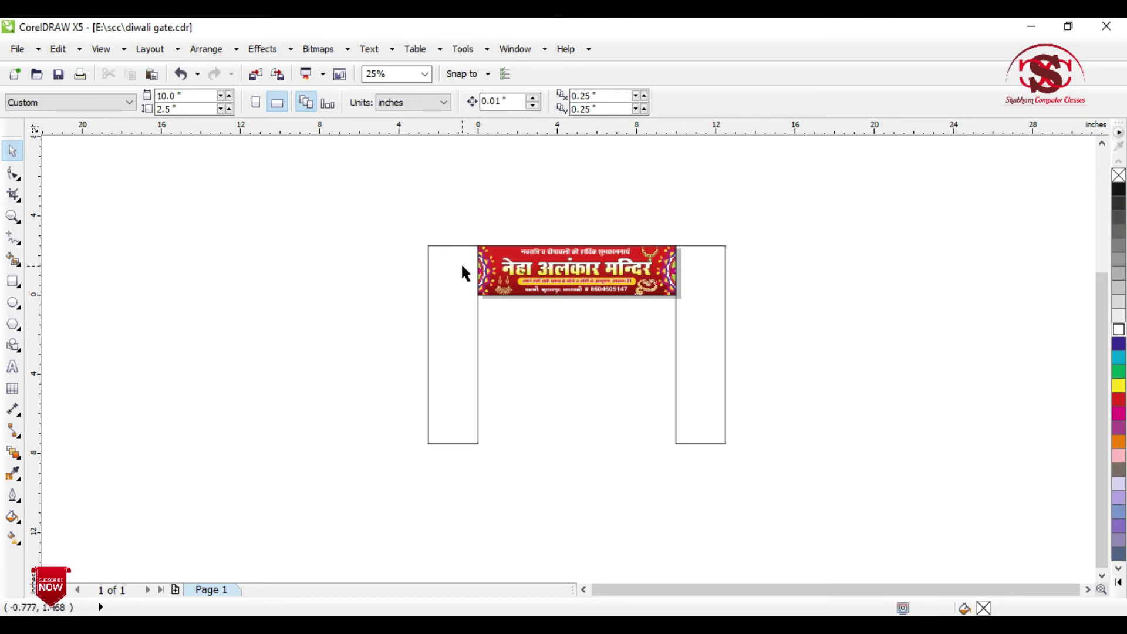
pyautogui.moveTo(459, 228); pyautogui.dragTo(708, 329)
pyautogui.moveTo(597, 260); pyautogui.dragTo(318, 263)
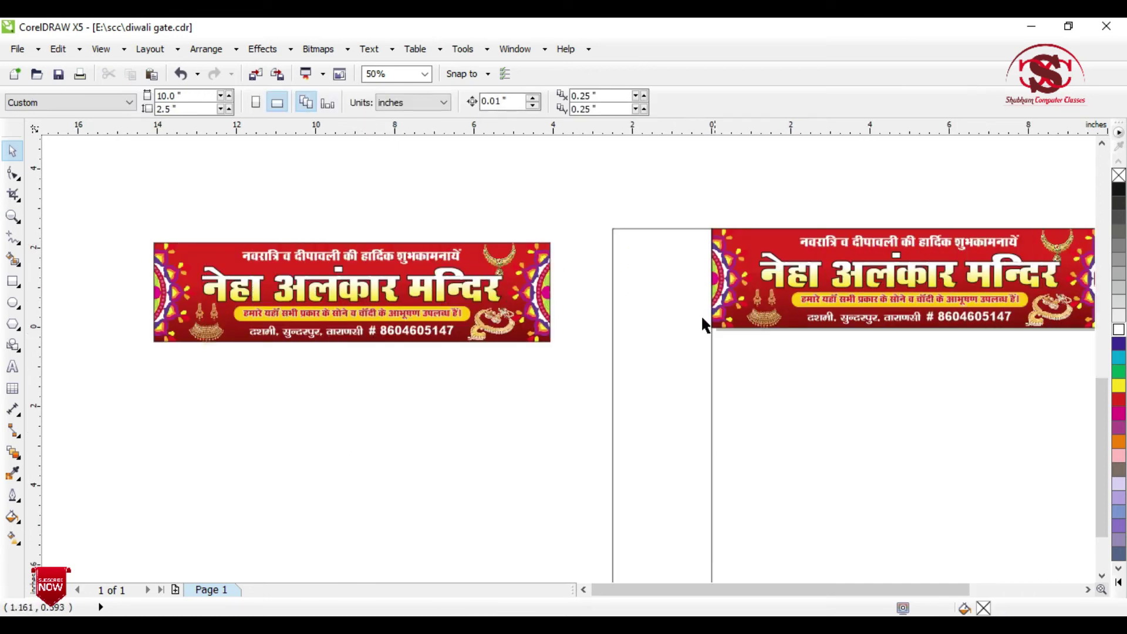
# - Copy only the Fill property from the duplicate banner's red gradient background to the left pillar rectangle
pyautogui.click(670, 320)
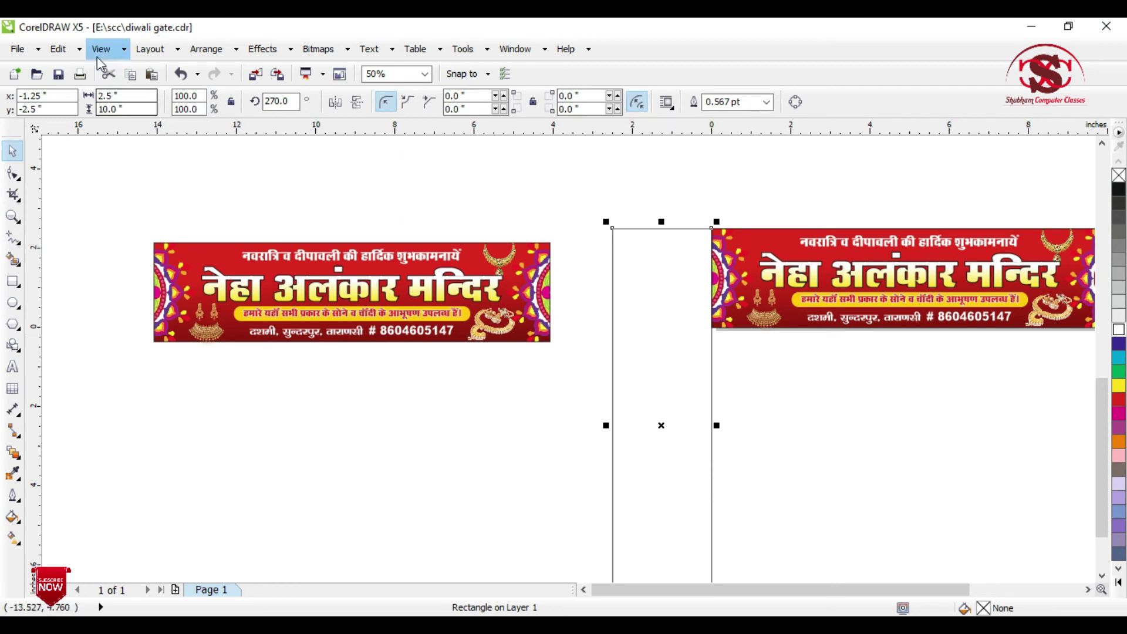
pyautogui.click(77, 55)
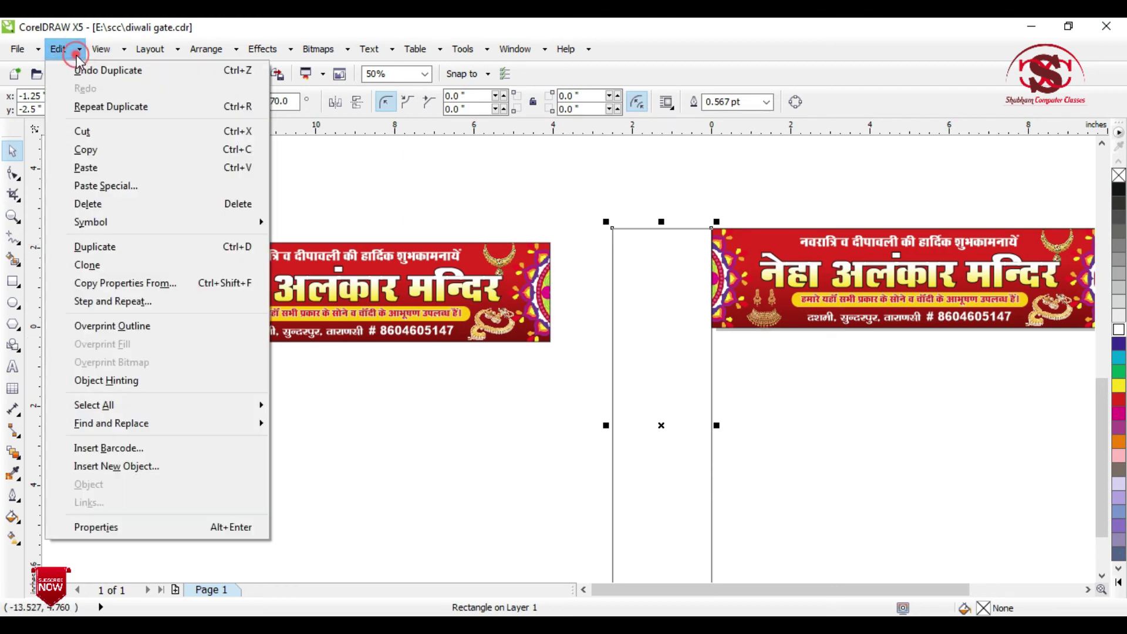
pyautogui.click(151, 285)
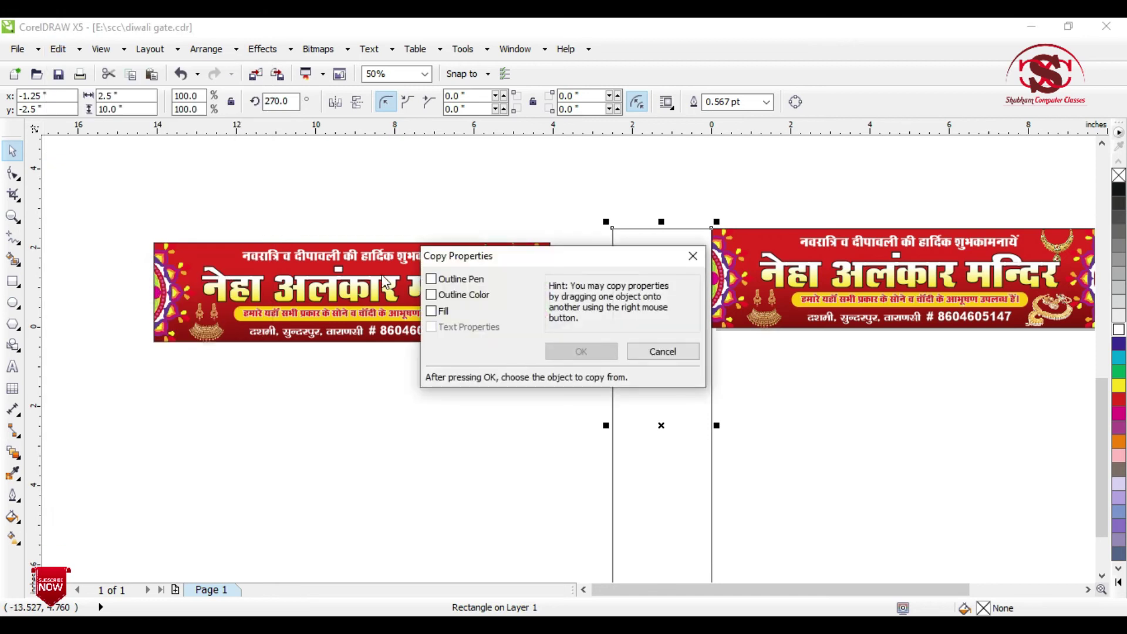
pyautogui.moveTo(458, 259); pyautogui.dragTo(767, 206)
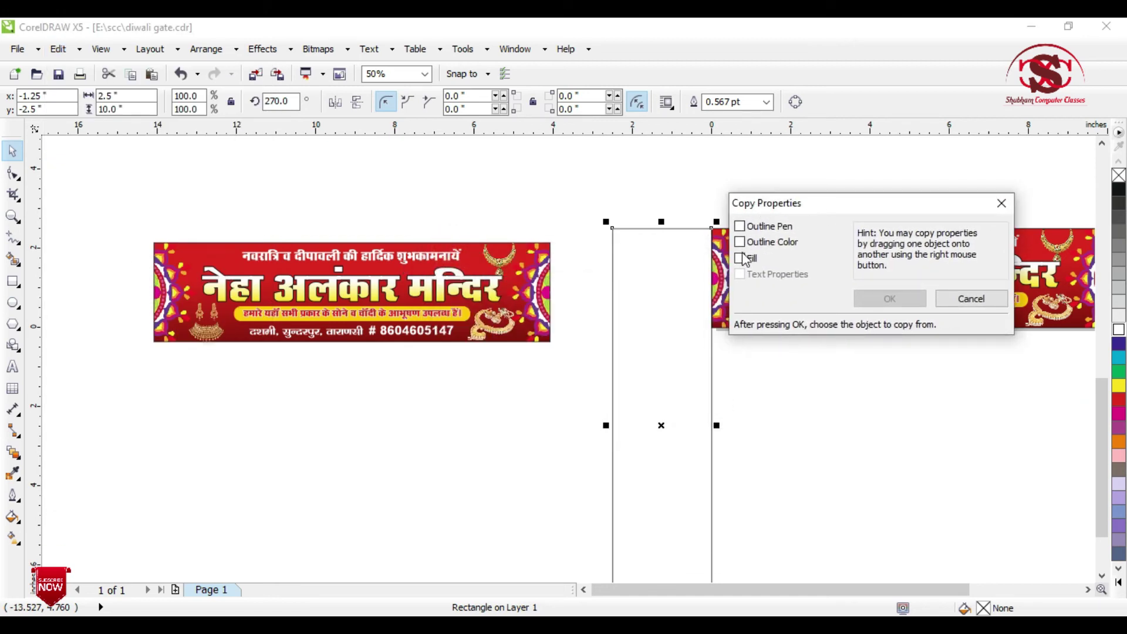
pyautogui.click(743, 261)
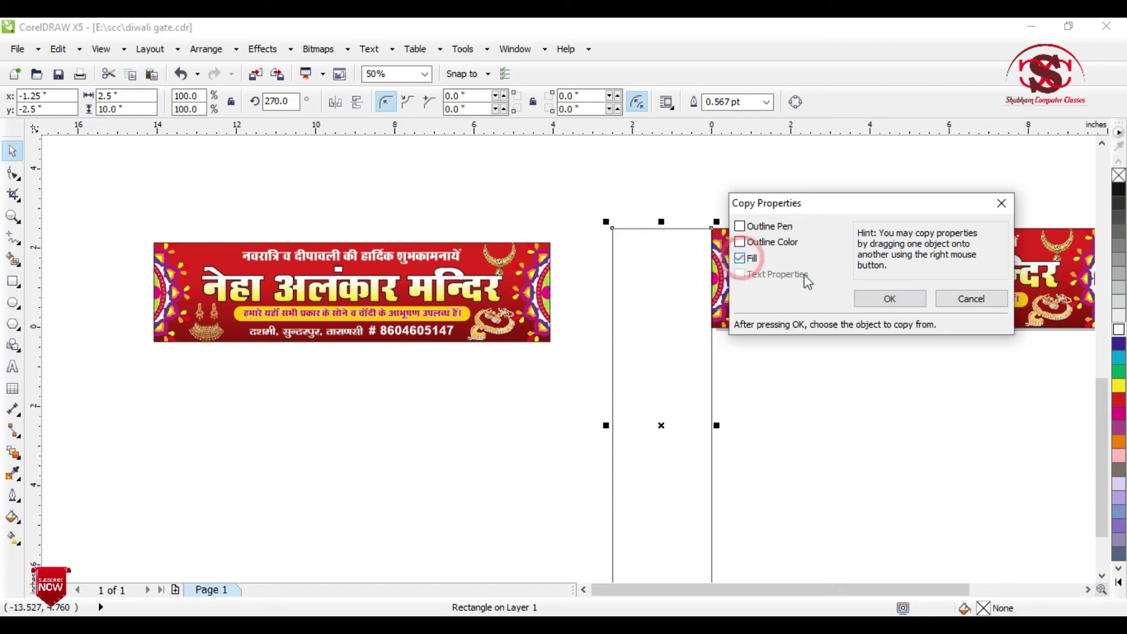
pyautogui.click(889, 301)
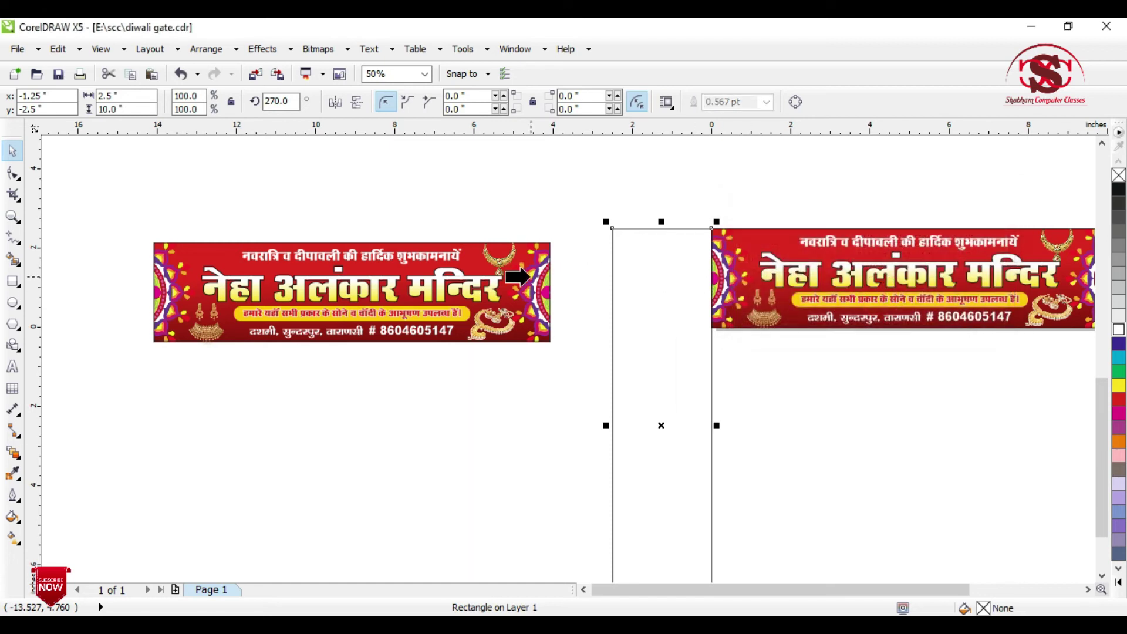
pyautogui.click(527, 277)
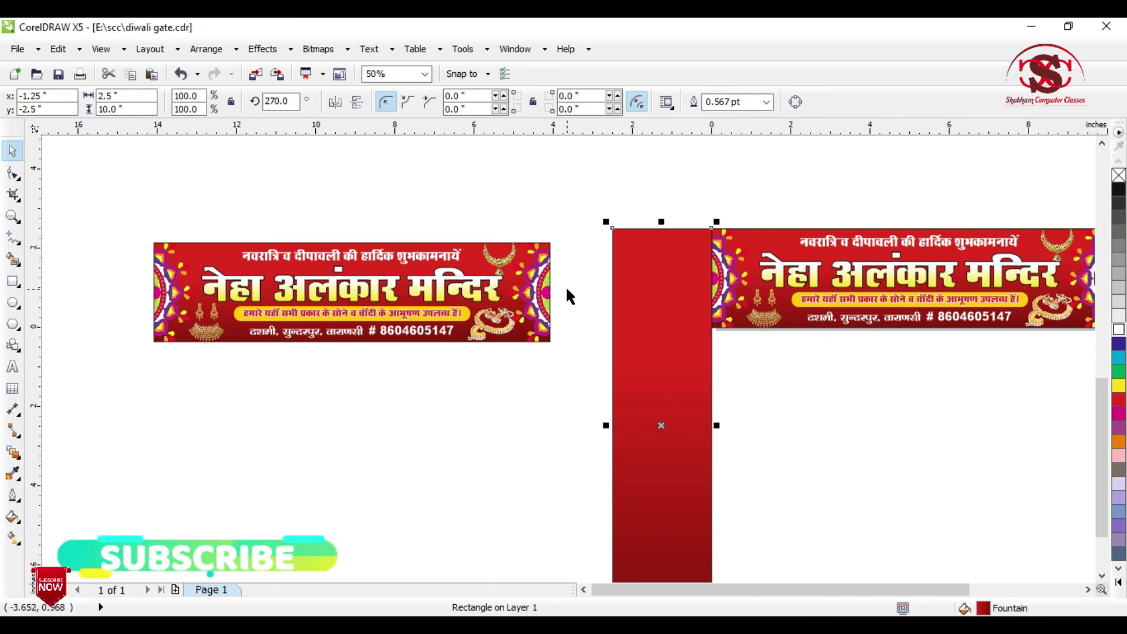
# - Duplicate the spare banner's mandala background below it and rotate the duplicate upright to 270 degrees
pyautogui.click(520, 279)
pyautogui.scroll(-1, 540, 258)
pyautogui.moveTo(540, 260); pyautogui.dragTo(488, 532)
pyautogui.click(533, 386)
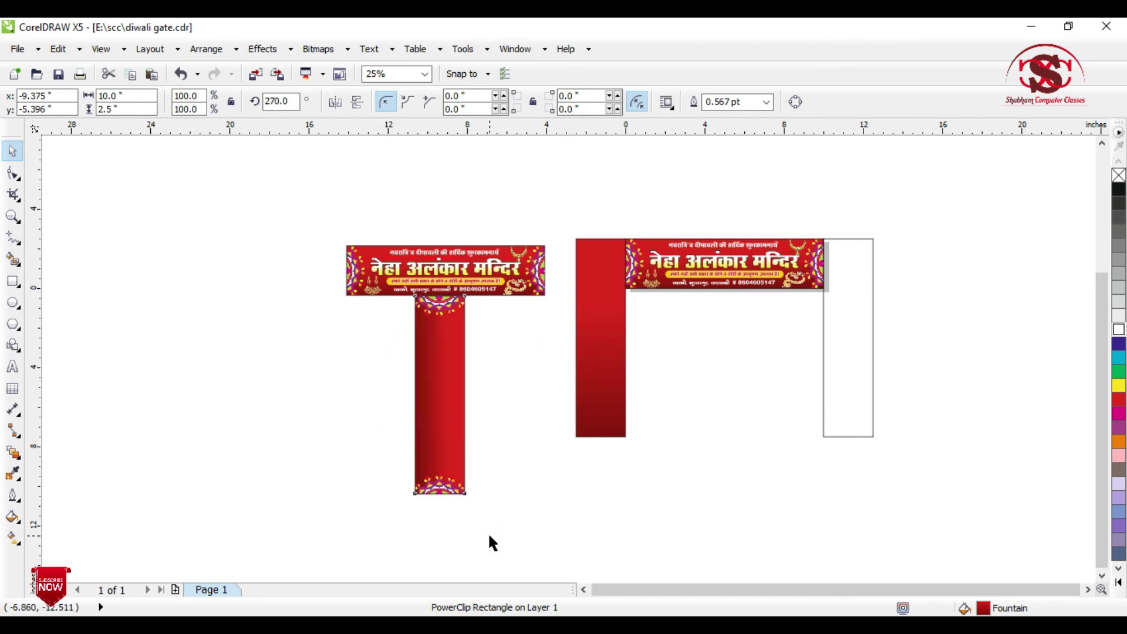
# - Align the upright mandala background centrally, both horizontally and vertically, on the gate's left pillar
pyautogui.click(703, 461)
pyautogui.click(448, 406)
pyautogui.keyDown('shift'); pyautogui.click(609, 378); pyautogui.keyUp('shift')
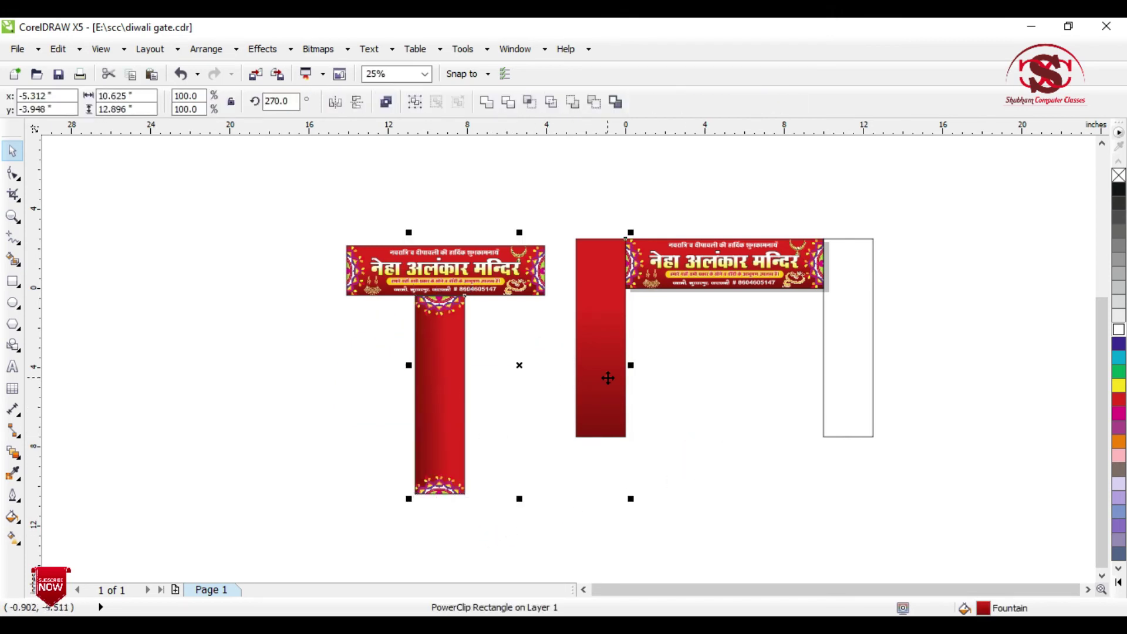
pyautogui.press('c')
pyautogui.press('e')
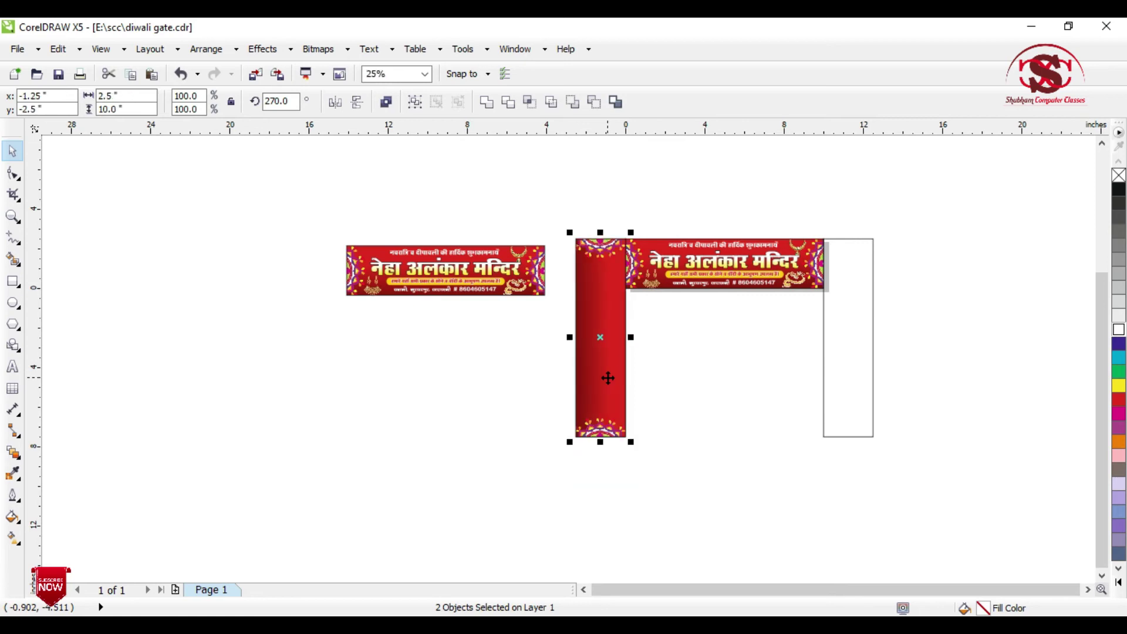
pyautogui.click(750, 415)
pyautogui.scroll(2, 610, 255)
pyautogui.click(591, 325)
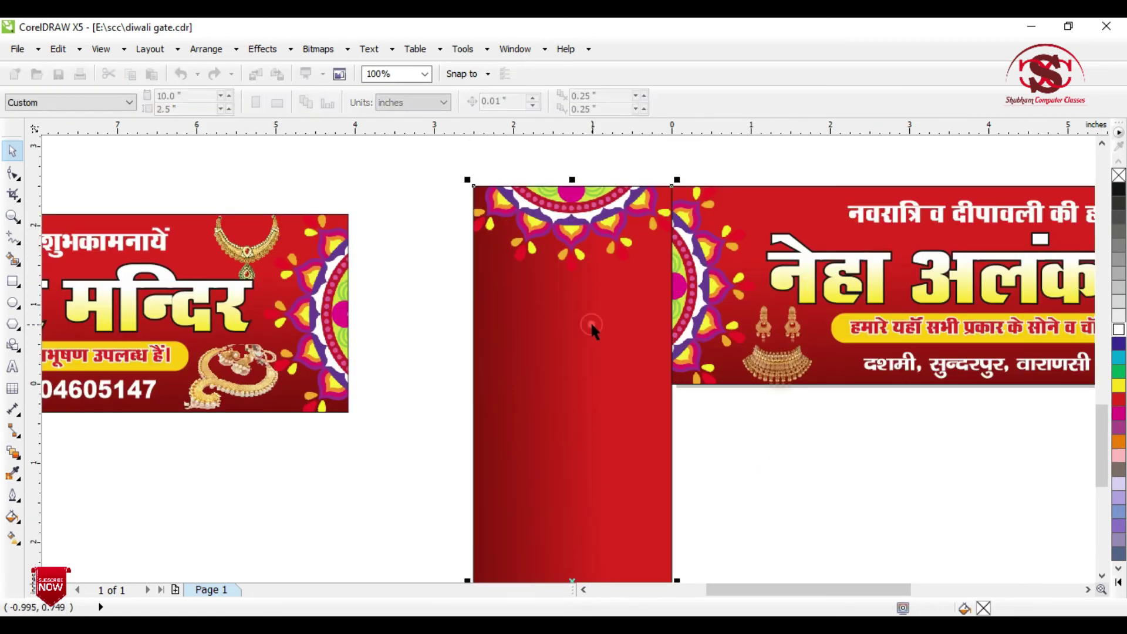
pyautogui.press('Escape')
pyautogui.scroll(-1, 601, 307)
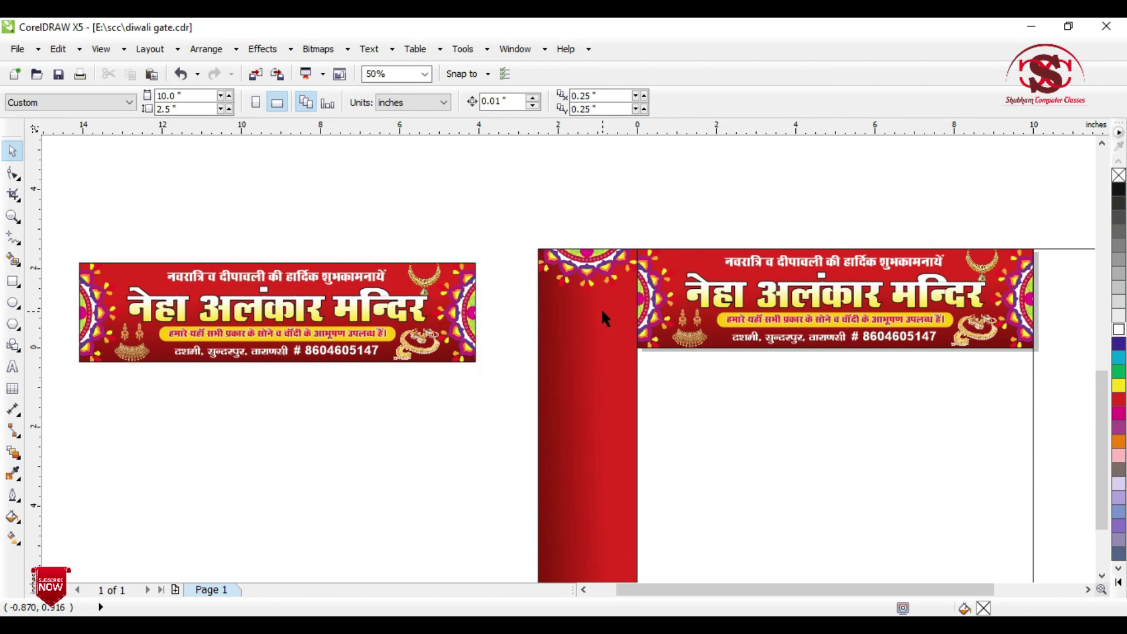
# - Move the greeting text from the spare banner onto the left pillar below the mandala and break it into three centred lines
pyautogui.click(284, 286)
pyautogui.moveTo(293, 287); pyautogui.dragTo(663, 314)
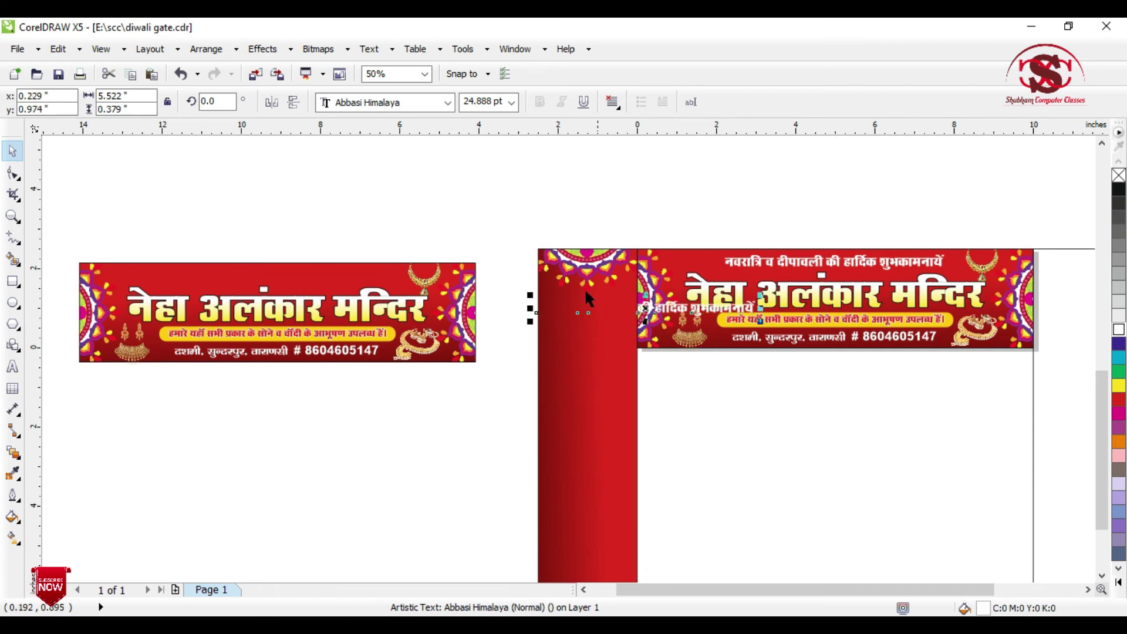
pyautogui.scroll(1, 583, 287)
pyautogui.scroll(1, 596, 326)
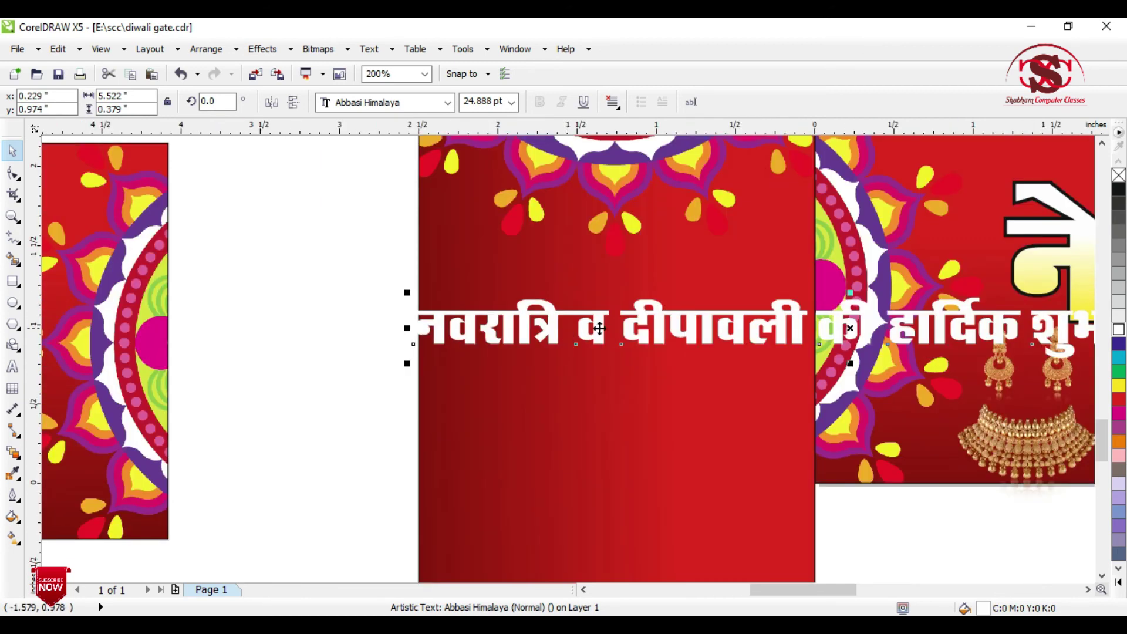
pyautogui.moveTo(640, 324); pyautogui.dragTo(676, 289)
pyautogui.doubleClick(664, 285)
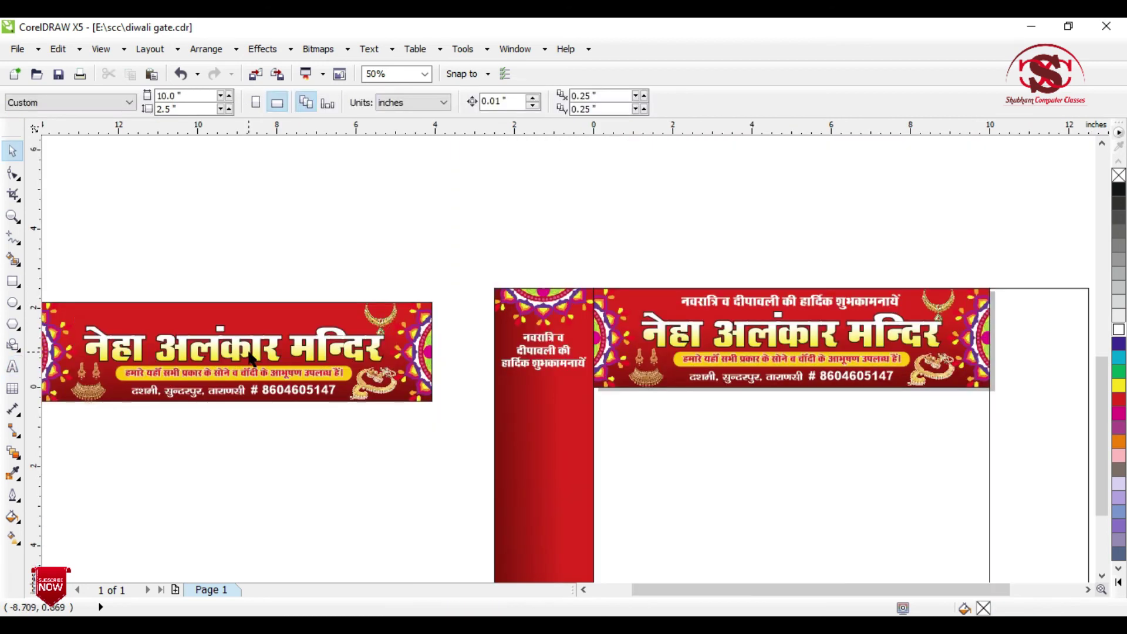
# - Move the shop name from the spare banner onto the left pillar below the greeting and bring it to the front
pyautogui.click(246, 347)
pyautogui.moveTo(233, 351); pyautogui.dragTo(634, 405)
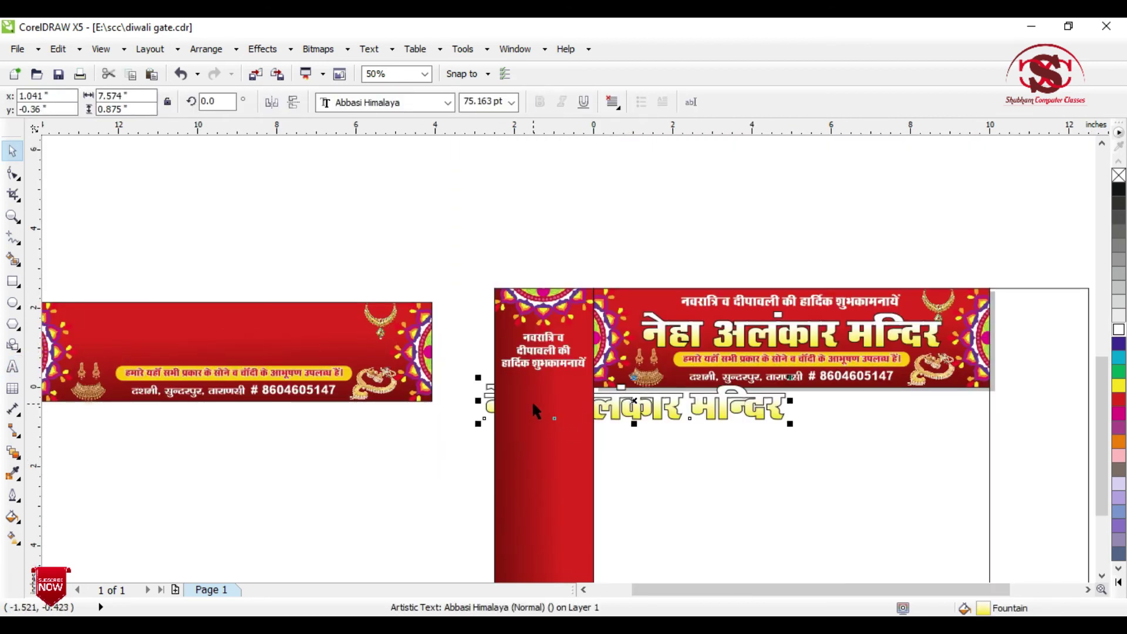
pyautogui.scroll(1, 531, 400)
pyautogui.hotkey('shift', 'pageup')
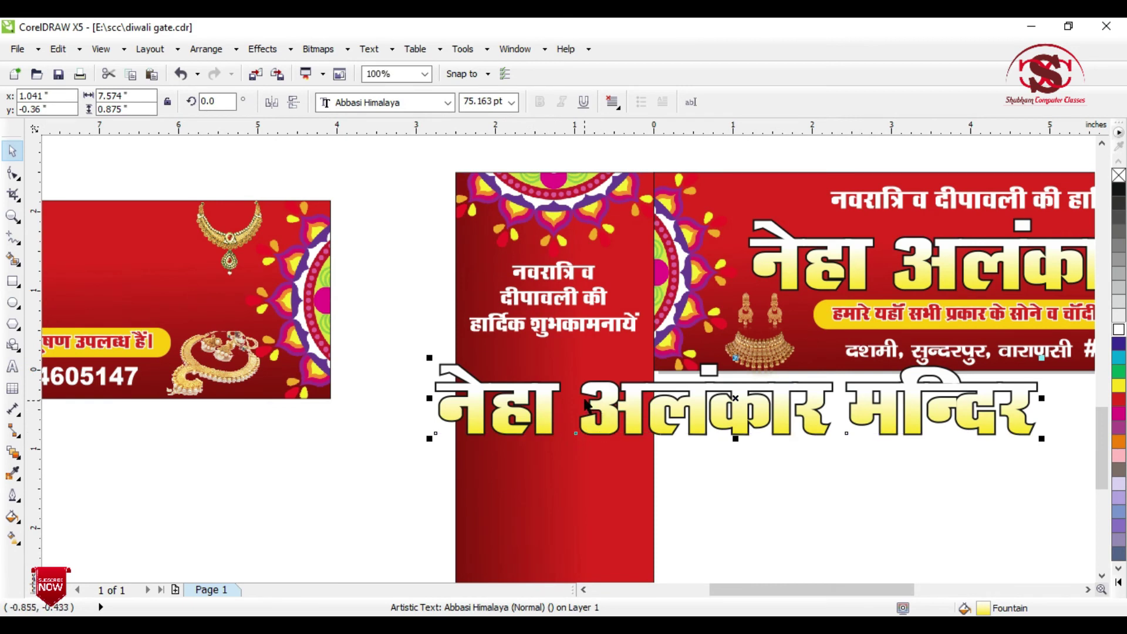
# - Break the pillar's shop name into three lines, one word each, and centre-align them
pyautogui.doubleClick(585, 389)
pyautogui.click(585, 389)
pyautogui.press('Return')
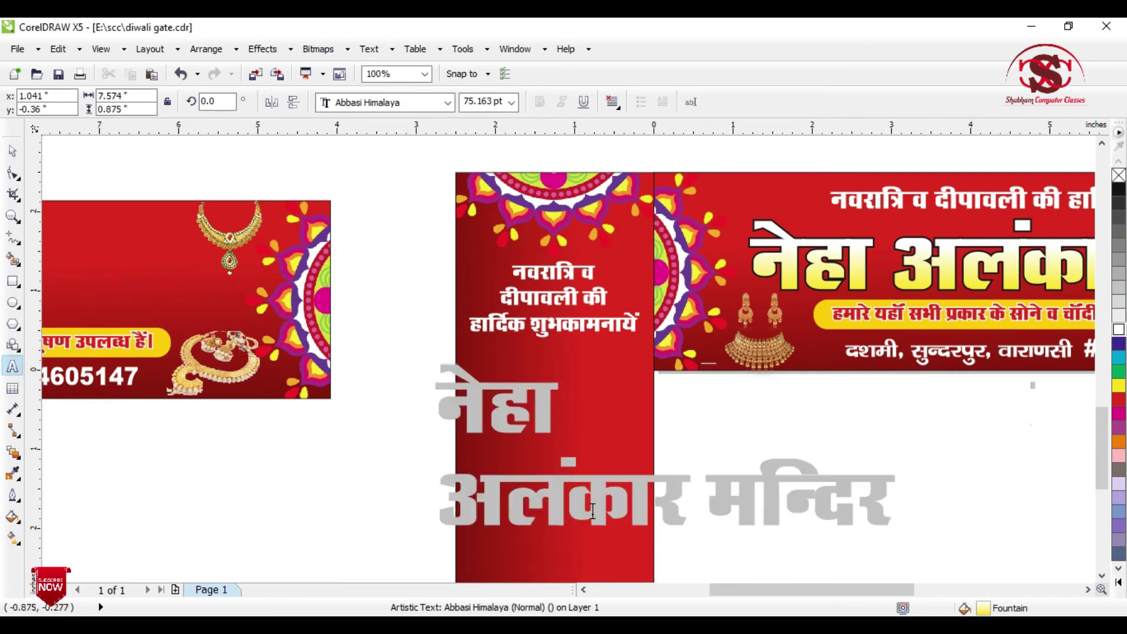
pyautogui.click(711, 493)
pyautogui.press('Return')
pyautogui.hotkey('ctrl', 'e')
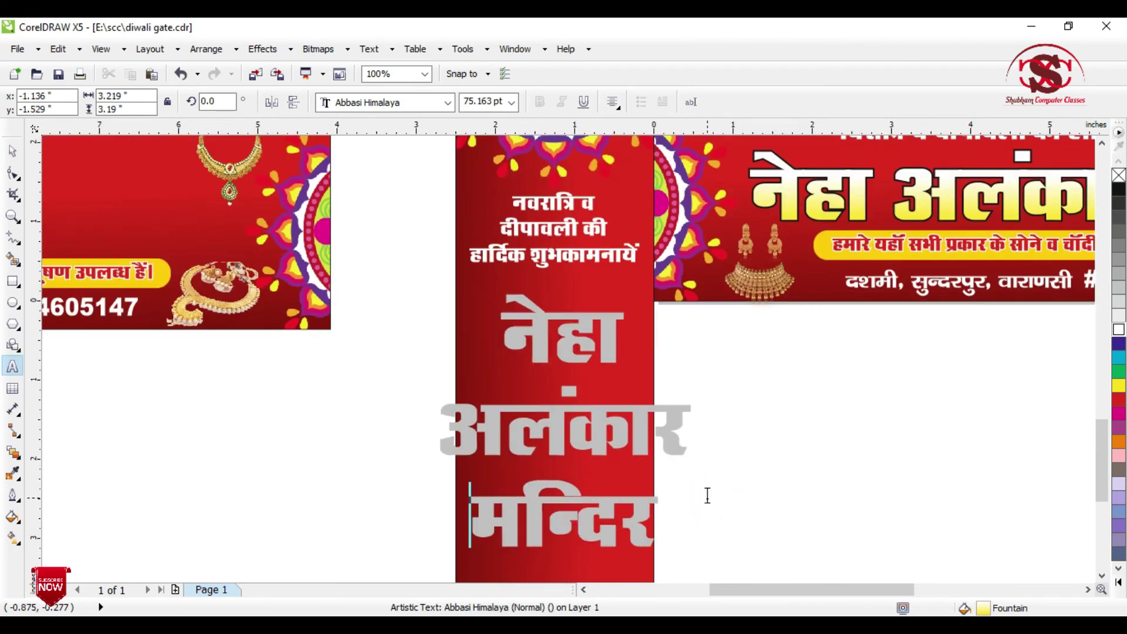
# - Scale the pillar's shop name down to about 2.32 × 2.30 inches to fit within the pillar's width
pyautogui.click(12, 151)
pyautogui.moveTo(697, 554); pyautogui.dragTo(660, 493)
pyautogui.moveTo(611, 409); pyautogui.dragTo(629, 405)
pyautogui.moveTo(654, 286); pyautogui.dragTo(645, 295)
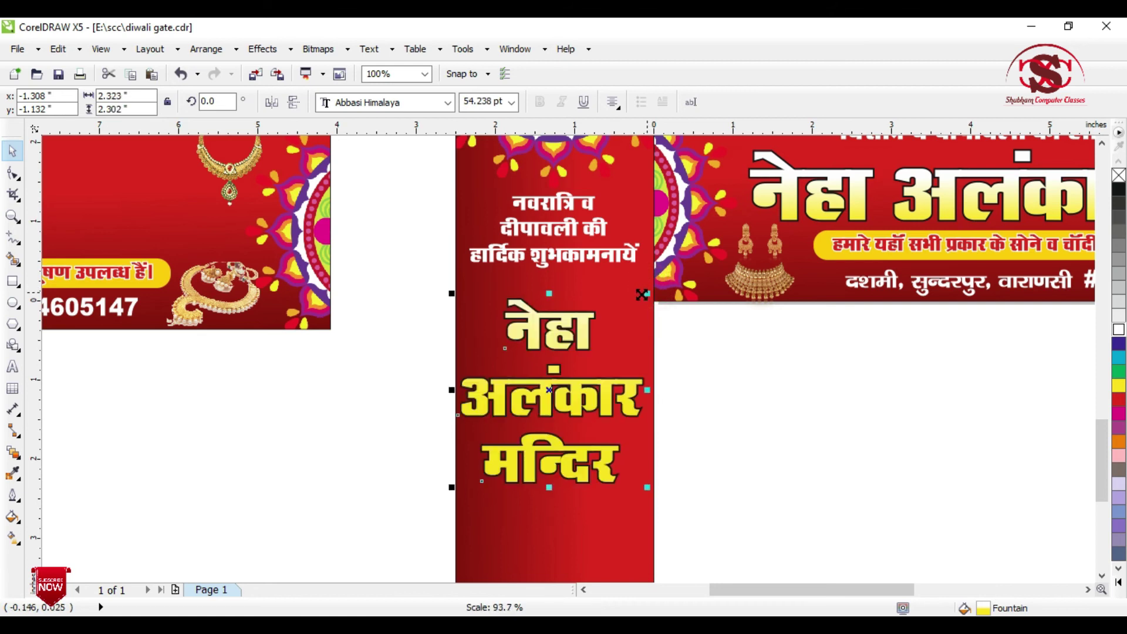
pyautogui.click(576, 326)
pyautogui.hotkey('ctrl', 'z')
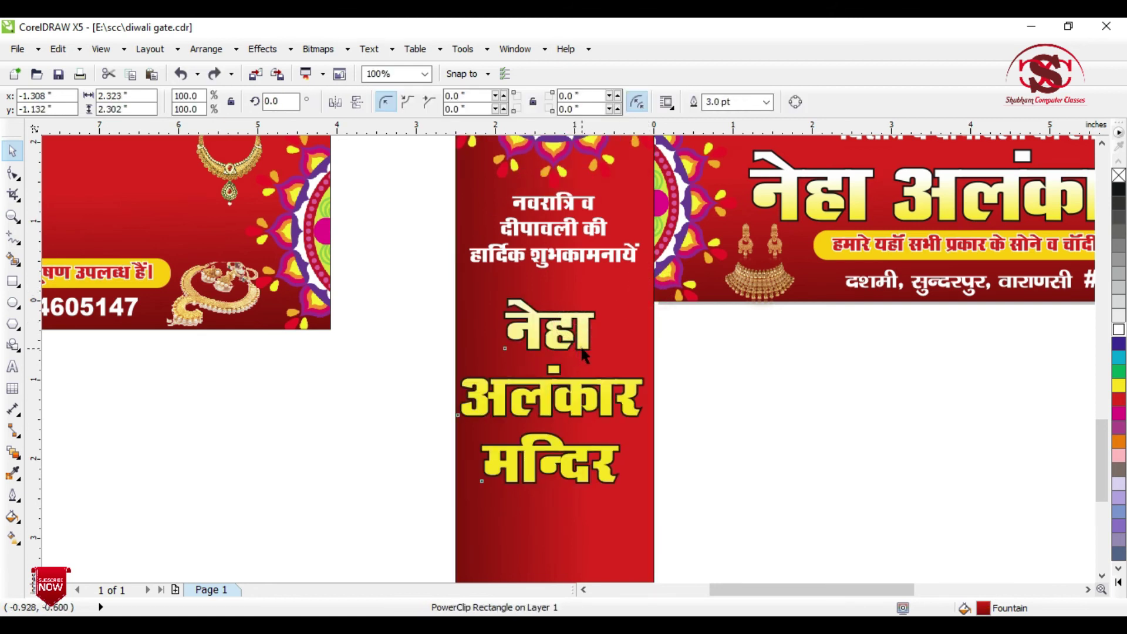
# - Move the shop name farther down the left pillar and place the gold necklace centrally between it and the greeting
pyautogui.scroll(-1, 599, 327)
pyautogui.moveTo(585, 331); pyautogui.dragTo(586, 385)
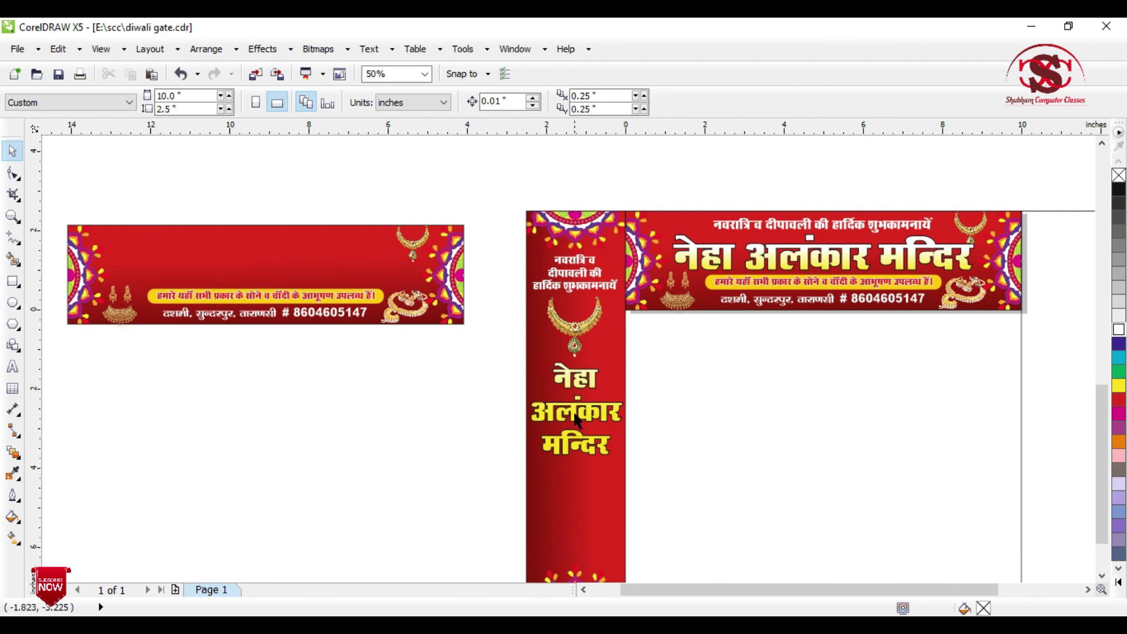
pyautogui.click(579, 420)
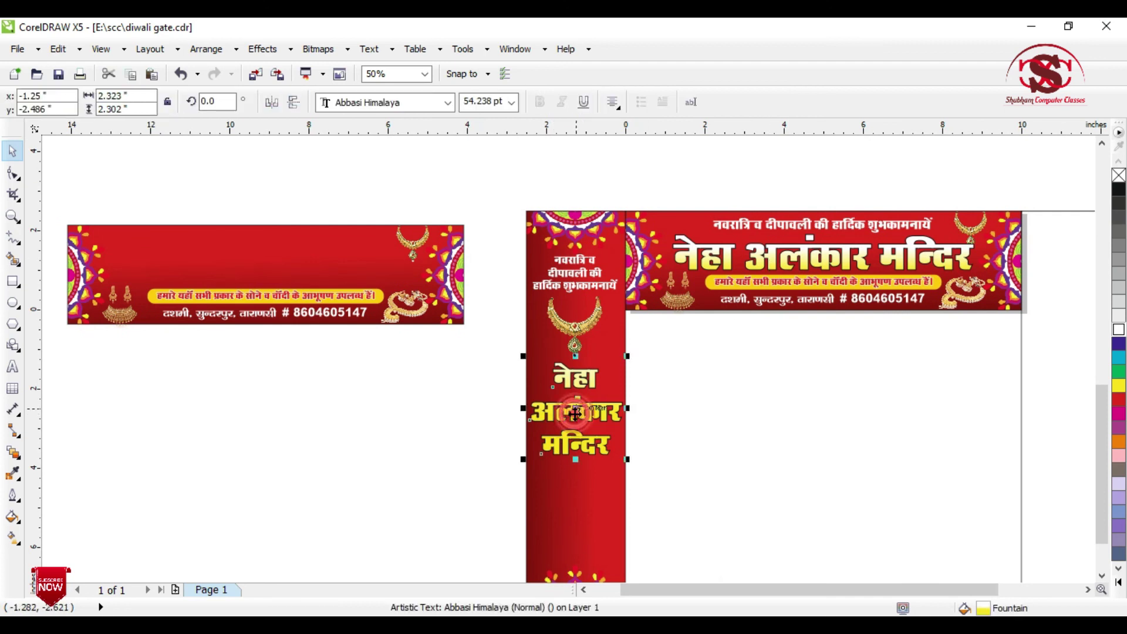
# - Break the pillar's three-line shop name apart into separate lines of text
pyautogui.scroll(1, 576, 417)
pyautogui.hotkey('ctrl', 'k')
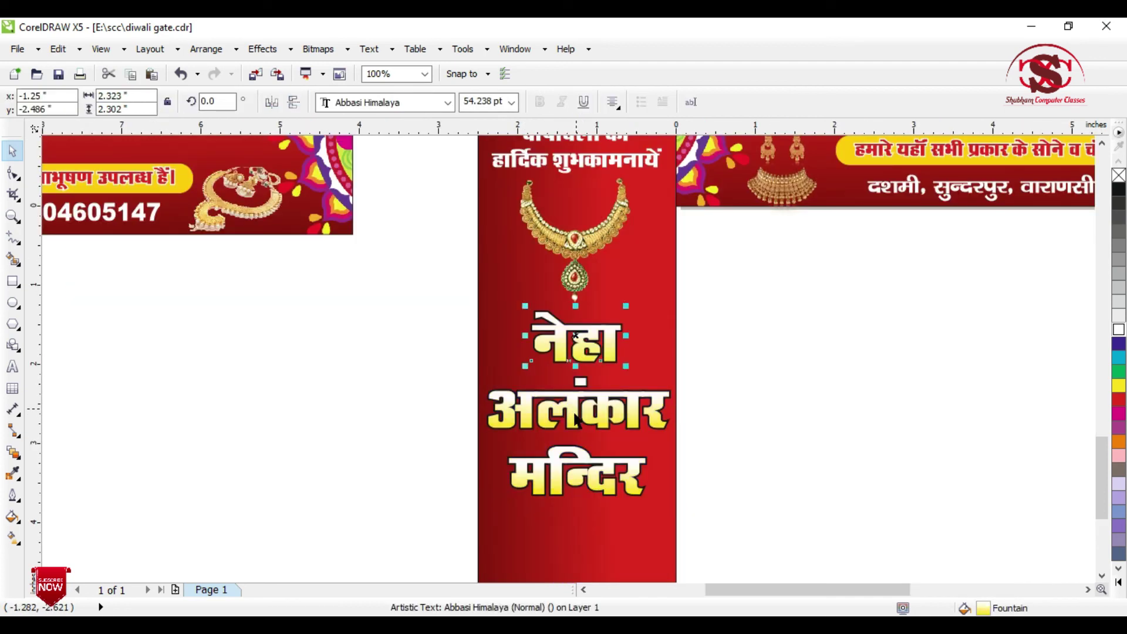
pyautogui.scroll(-1, 685, 396)
pyautogui.click(683, 397)
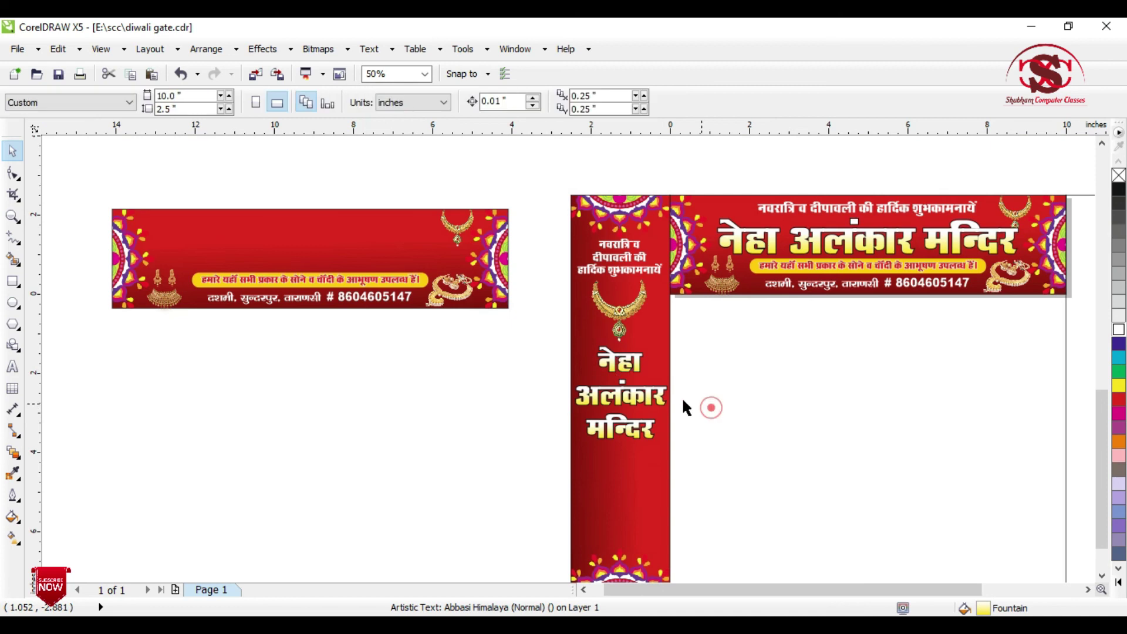
# - Draw a rectangle about 2.5 × 1.23 inches across the left pillar's full width, directly below the shop name
pyautogui.scroll(-1, 655, 424)
pyautogui.scroll(1, 631, 505)
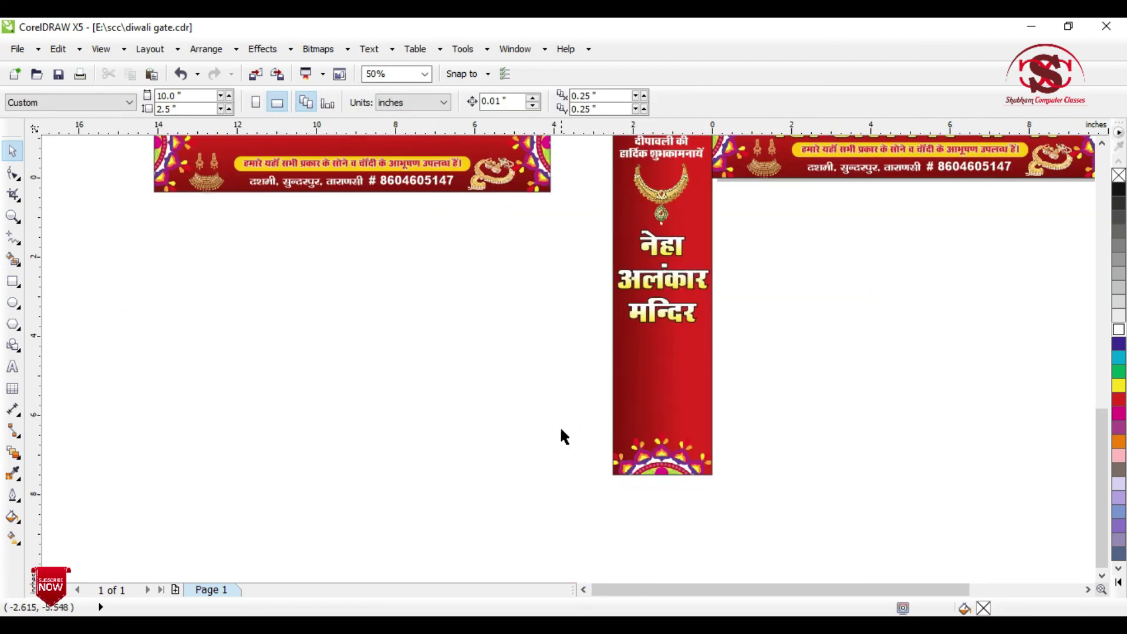
pyautogui.scroll(-1, 558, 435)
pyautogui.scroll(1, 502, 326)
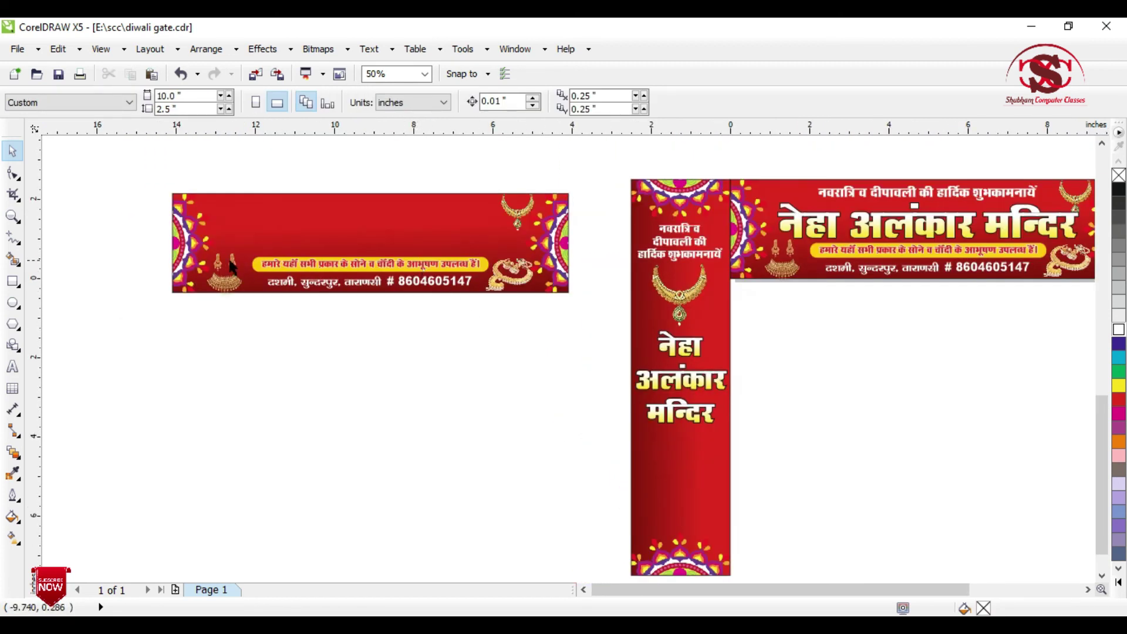
pyautogui.moveTo(204, 166); pyautogui.dragTo(681, 440)
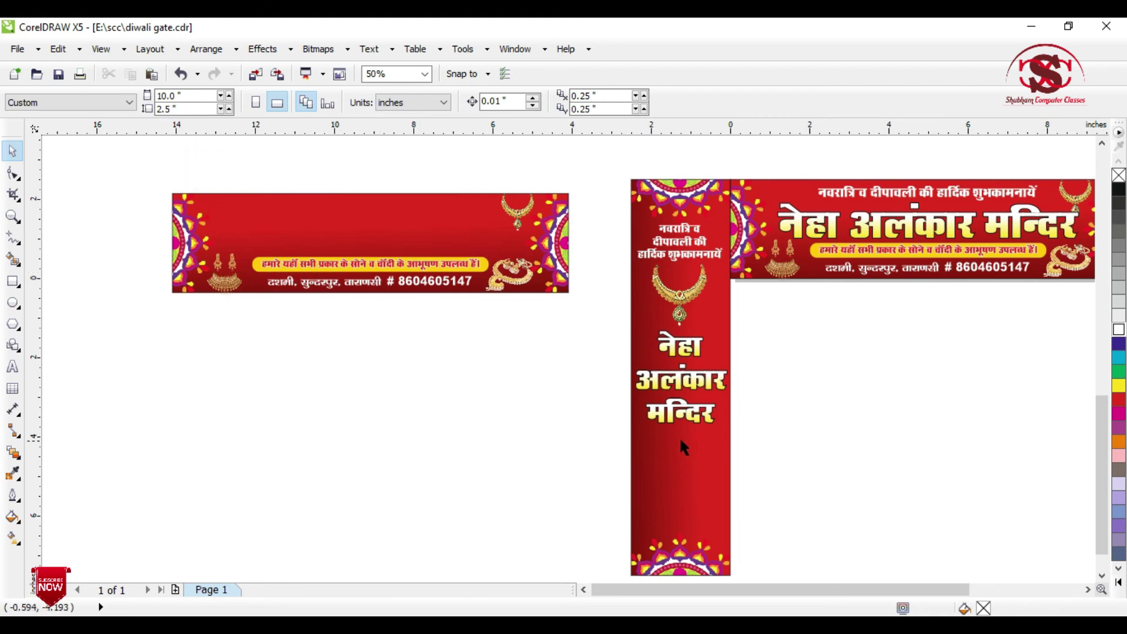
pyautogui.click(12, 280)
pyautogui.scroll(1, 722, 498)
pyautogui.moveTo(546, 365)
pyautogui.mouseDown()
pyautogui.moveTo(622, 448)
pyautogui.moveTo(757, 478)
pyautogui.moveTo(743, 460)
pyautogui.mouseUp()
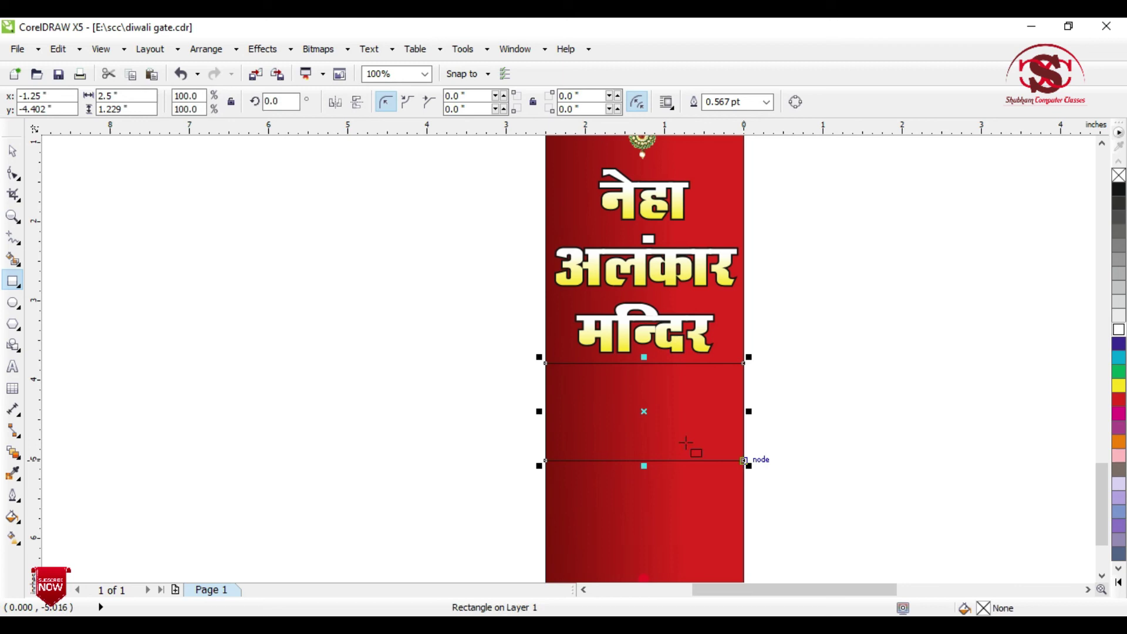
# - Fill the rectangle with golden yellow (C:0 M:20 Y:100 K:0) and remove its outline
pyautogui.click(11, 153)
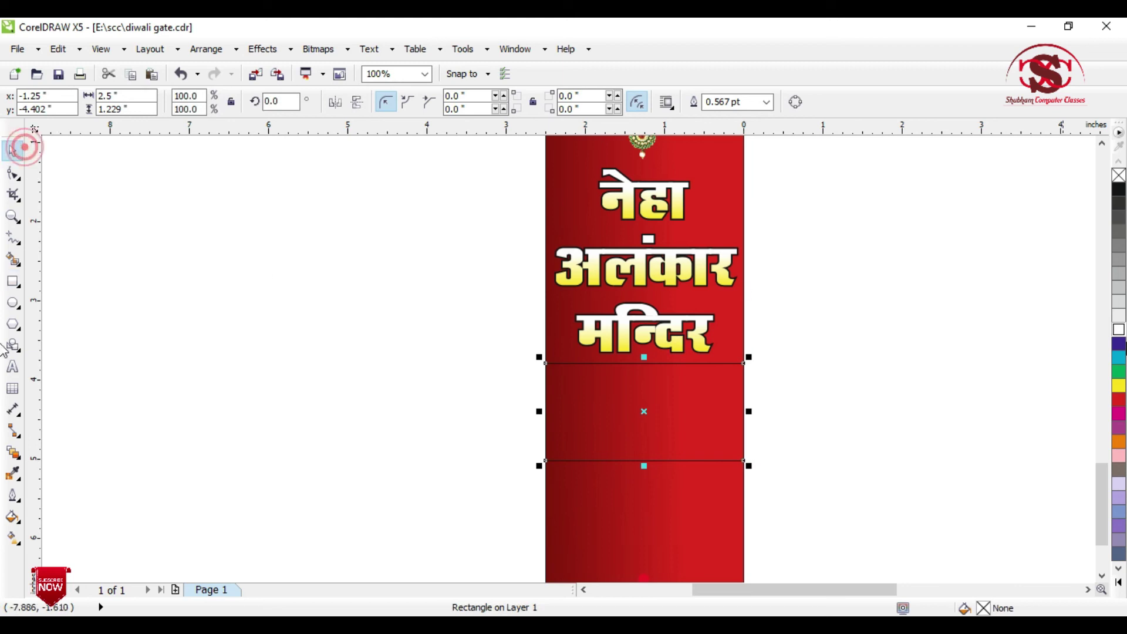
pyautogui.click(1120, 580)
pyautogui.click(1100, 132)
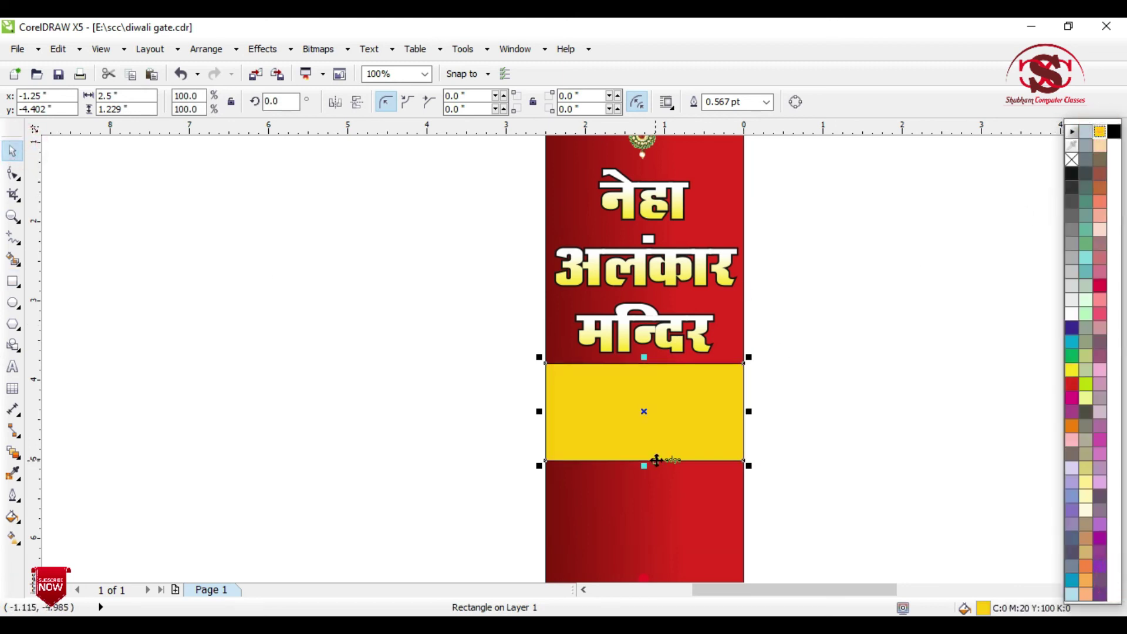
pyautogui.rightClick(1066, 160)
pyautogui.click(924, 280)
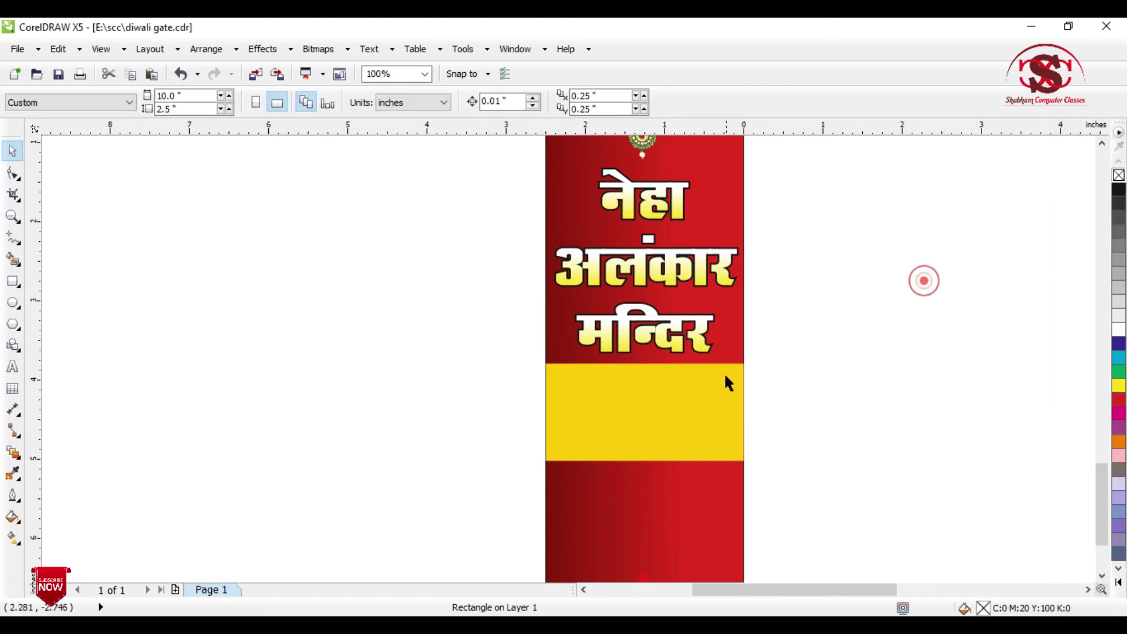
# - Move the red jewellery tagline from the spare banner onto the yellow band and break it into three centred lines
pyautogui.scroll(-1, 726, 375)
pyautogui.moveTo(438, 217); pyautogui.dragTo(790, 389)
pyautogui.scroll(1, 690, 408)
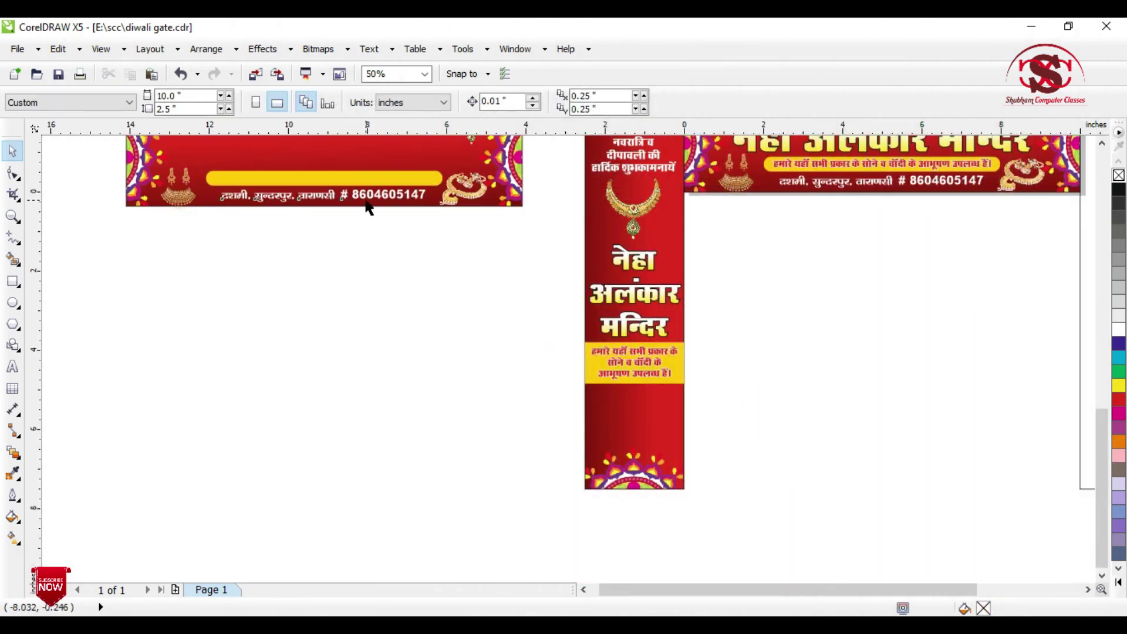
# - Move the address and phone line from the spare banner onto the lower left pillar and break it into two centred lines
pyautogui.moveTo(369, 208); pyautogui.dragTo(640, 426)
pyautogui.scroll(1, 679, 442)
pyautogui.doubleClick(689, 425)
pyautogui.press('Return')
pyautogui.hotkey('ctrl', 'e')
# - Scale the two contact lines to fit the pillar's width, place them above the bottom mandala and centre them horizontally on the pillar
pyautogui.click(17, 152)
pyautogui.click(691, 408)
pyautogui.click(662, 421)
pyautogui.moveTo(684, 407); pyautogui.dragTo(645, 424)
pyautogui.moveTo(624, 428); pyautogui.dragTo(724, 393)
pyautogui.scroll(1, 662, 424)
pyautogui.keyDown('shift'); pyautogui.click(690, 365); pyautogui.keyUp('shift')
pyautogui.press('c')
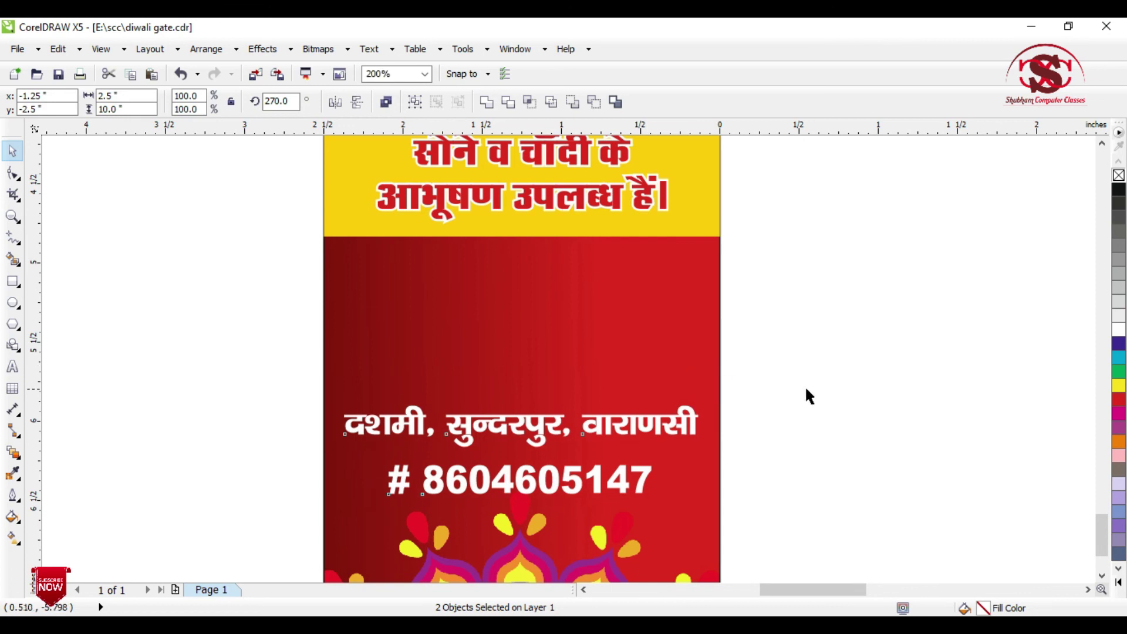
pyautogui.click(809, 397)
# - Move both lower jewellery images from the spare banner onto the left pillar, side by side between the yellow band and the contact lines
pyautogui.scroll(-1, 809, 397)
pyautogui.scroll(-2, 241, 384)
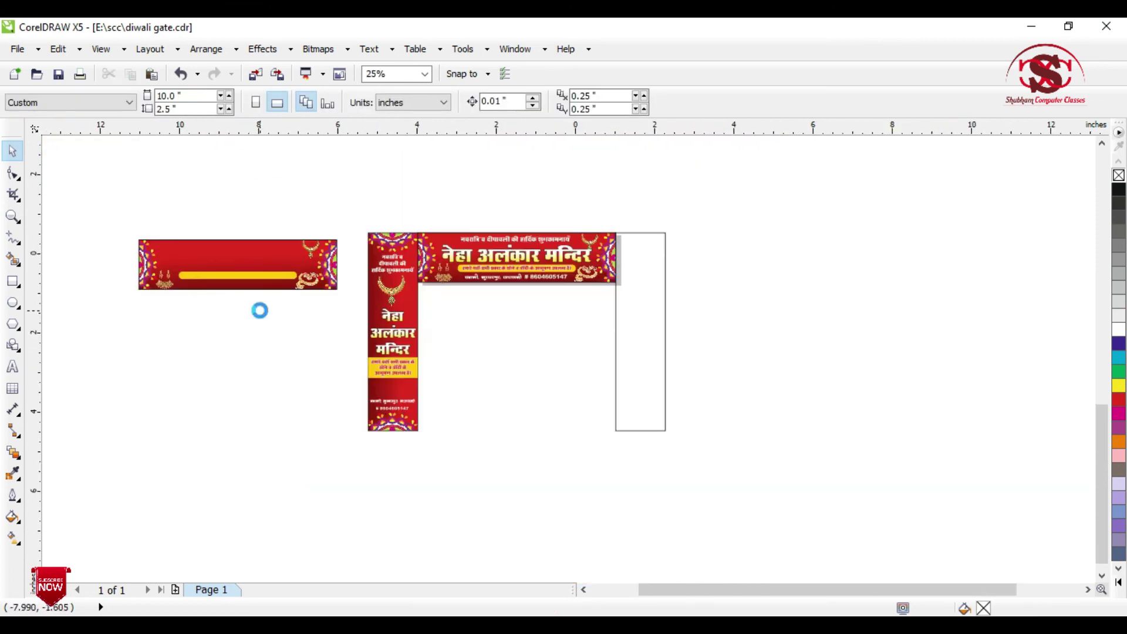
pyautogui.scroll(1, 260, 310)
pyautogui.moveTo(354, 251); pyautogui.dragTo(566, 458)
pyautogui.scroll(2, 546, 471)
pyautogui.scroll(-3, 769, 395)
pyautogui.moveTo(511, 303); pyautogui.dragTo(699, 414)
pyautogui.scroll(3, 726, 408)
pyautogui.scroll(1, 717, 398)
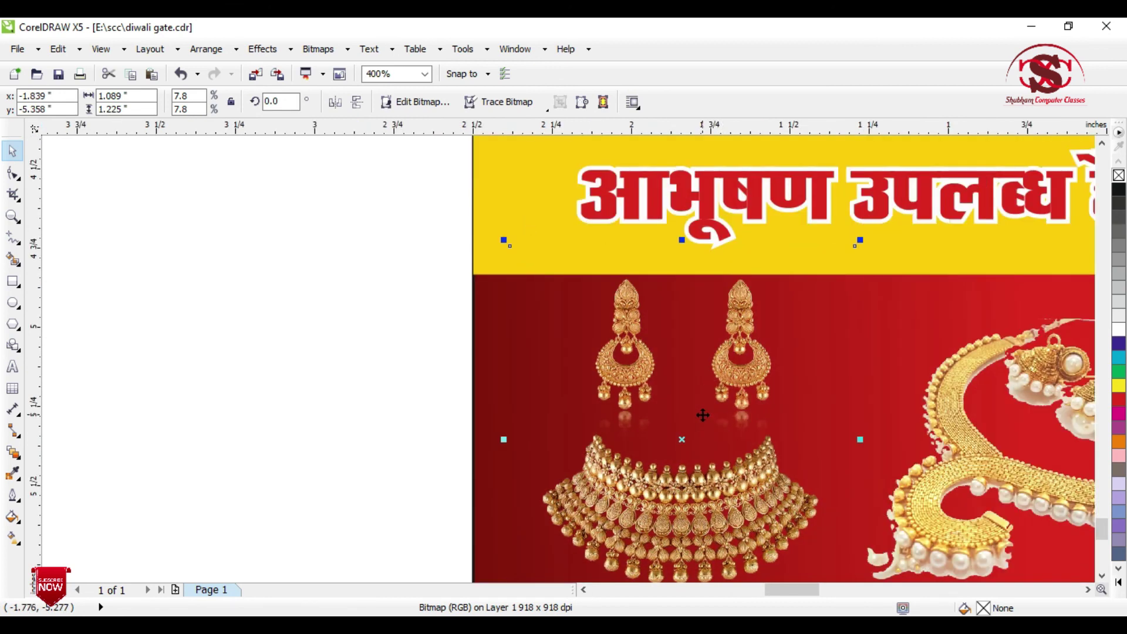
# - Delete the leftover spare banner beside the gate
pyautogui.scroll(-2, 703, 411)
pyautogui.scroll(-2, 575, 467)
pyautogui.moveTo(226, 256); pyautogui.dragTo(565, 421)
pyautogui.press('Delete')
# - Group all the left pillar's objects and place a copy of the group at the same height near the empty right pillar
pyautogui.click(843, 411)
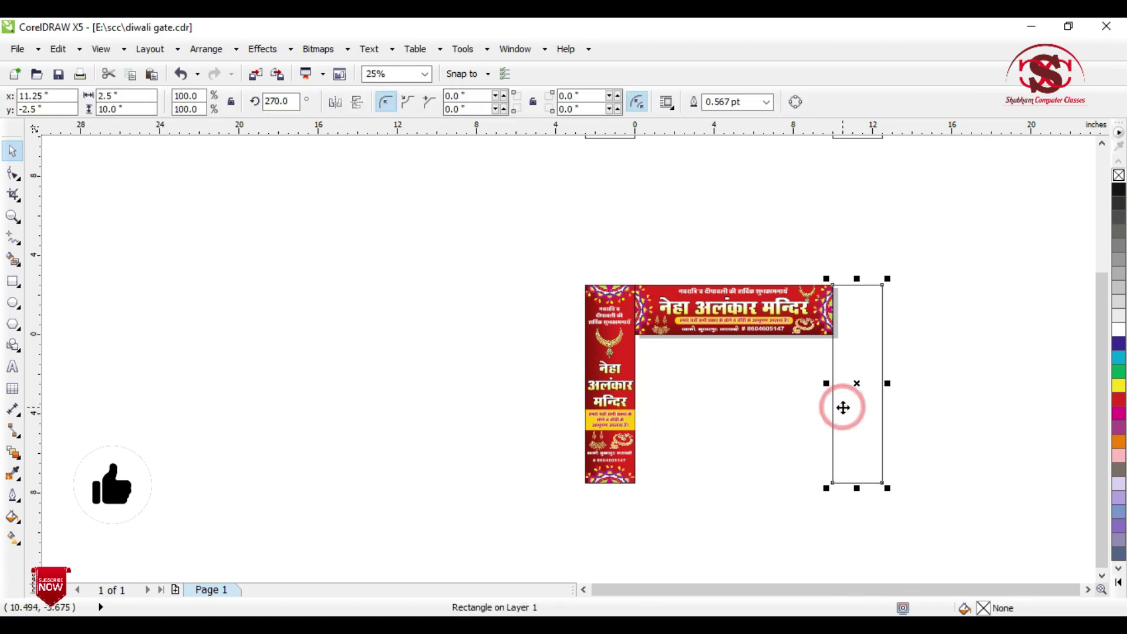
pyautogui.moveTo(533, 262); pyautogui.dragTo(654, 506)
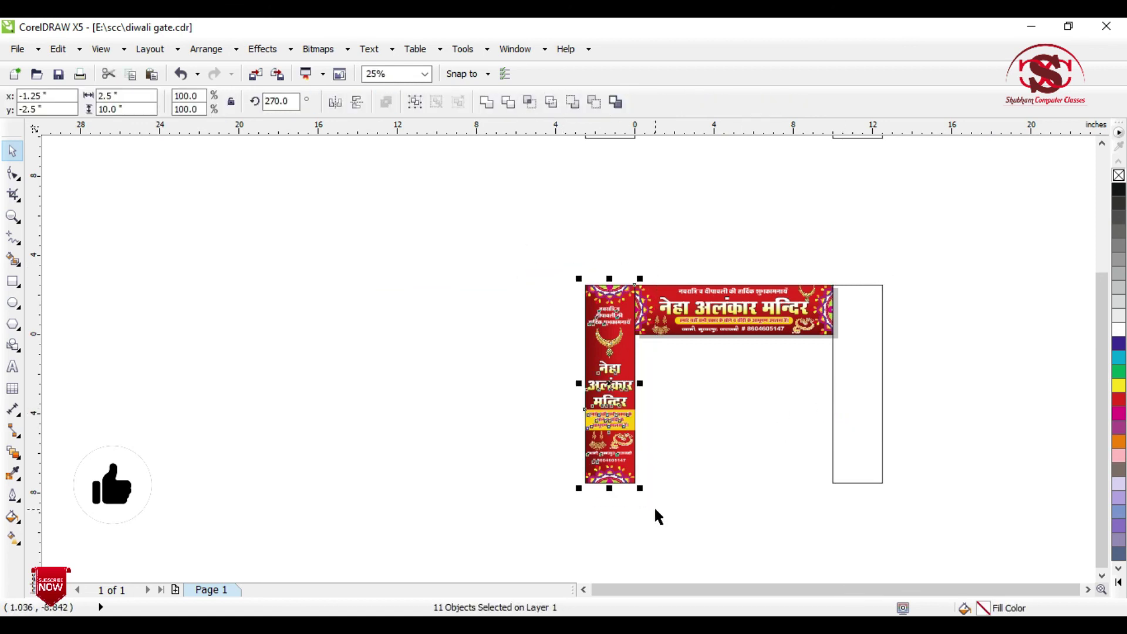
pyautogui.hotkey('ctrl', 'g')
pyautogui.moveTo(596, 419); pyautogui.dragTo(896, 474)
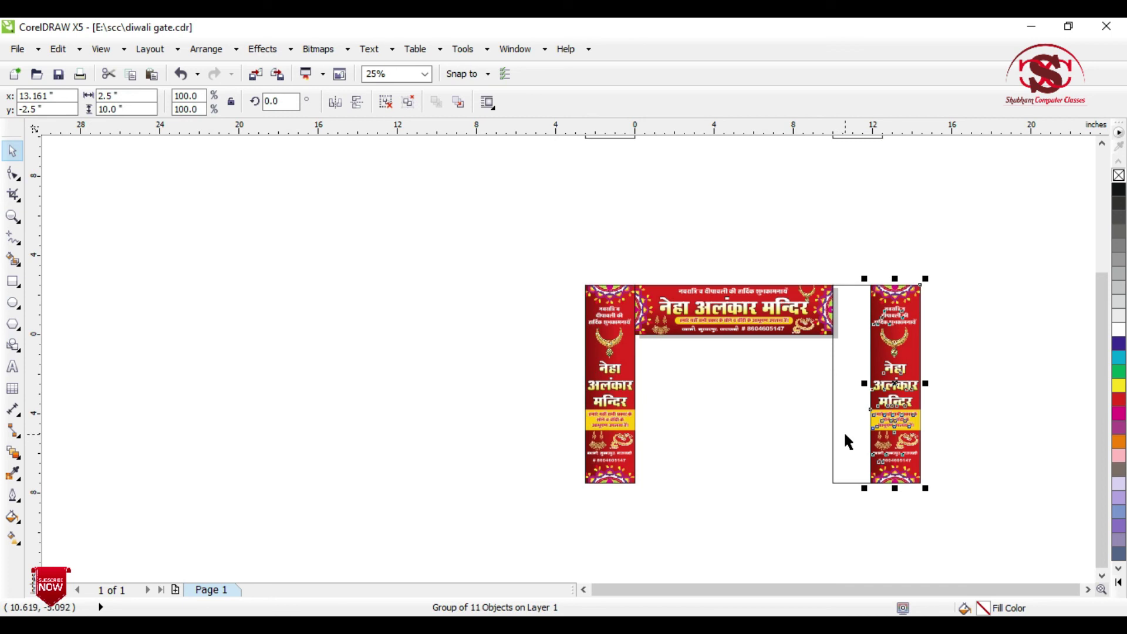
# - Align the copied pillar group centrally on the empty right pillar rectangle
pyautogui.keyDown('shift'); pyautogui.click(845, 434); pyautogui.keyUp('shift')
pyautogui.click(966, 418)
pyautogui.click(868, 439)
pyautogui.keyDown('shift'); pyautogui.click(844, 430); pyautogui.keyUp('shift')
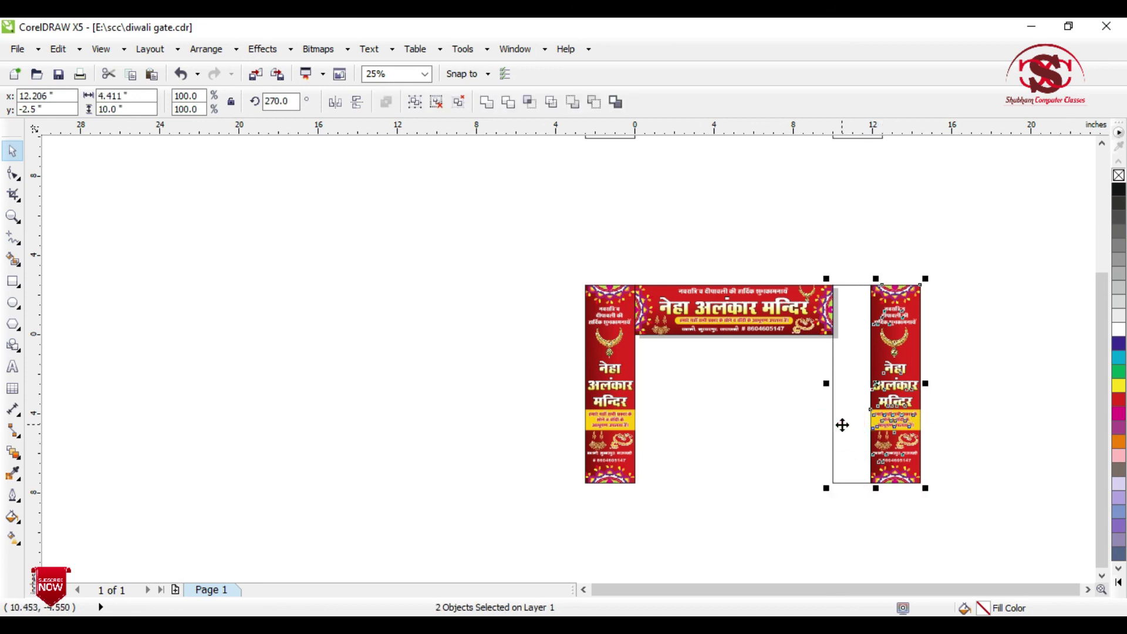
pyautogui.press('c')
pyautogui.click(958, 427)
# - Move the blank gate outline to the left of the finished gate and preview both full screen
pyautogui.moveTo(433, 257); pyautogui.dragTo(986, 574)
pyautogui.scroll(-2, 693, 477)
pyautogui.moveTo(787, 277); pyautogui.dragTo(617, 455)
pyautogui.press('F4')
pyautogui.press('F9')
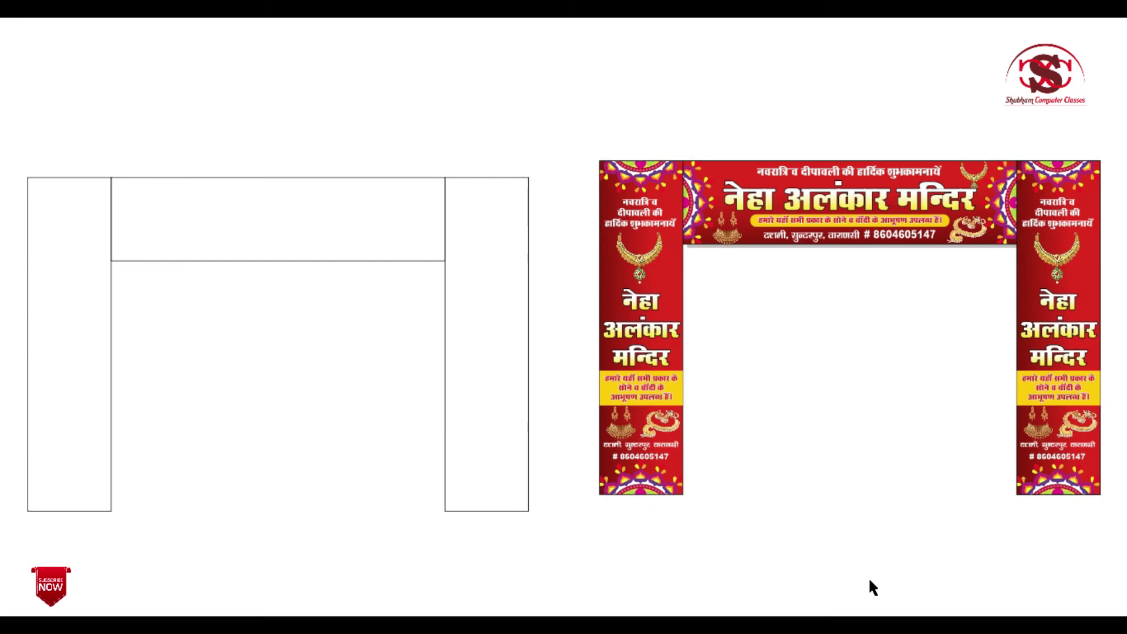